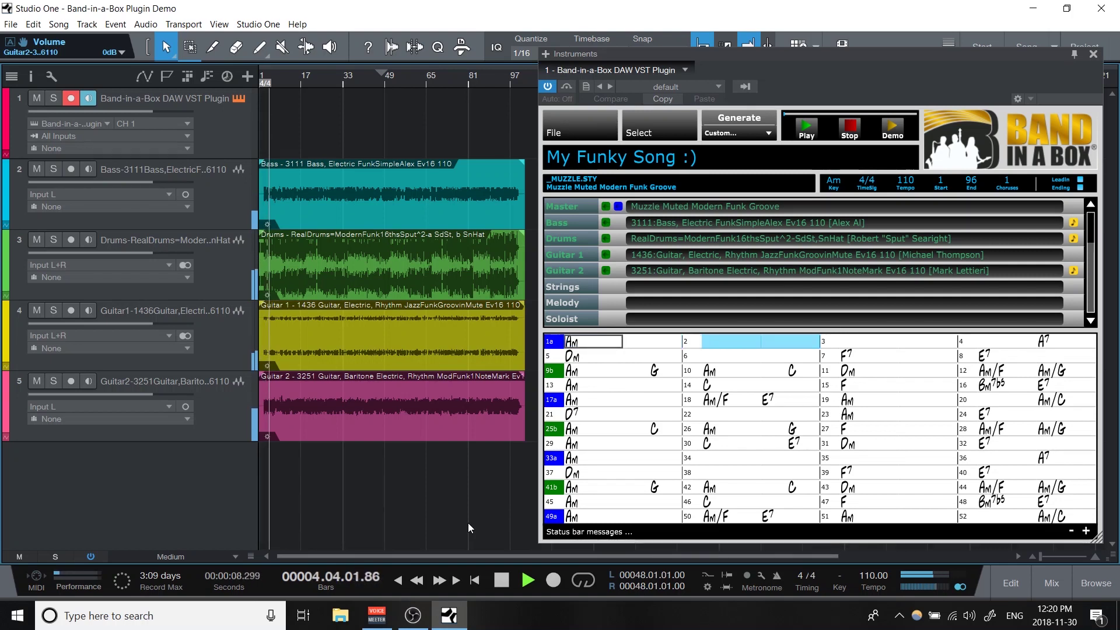
Solo the bass, drums, Guitar 1 and Guitar 2 audio tracks during playback, and stop the playback.
{"action": "mouse_move", "coordinate": [813, 58]}
{"action": "left_mouse_down"}
{"action": "mouse_move", "coordinate": [804, 43]}
{"action": "mouse_move", "coordinate": [815, 50]}
{"action": "left_mouse_up"}
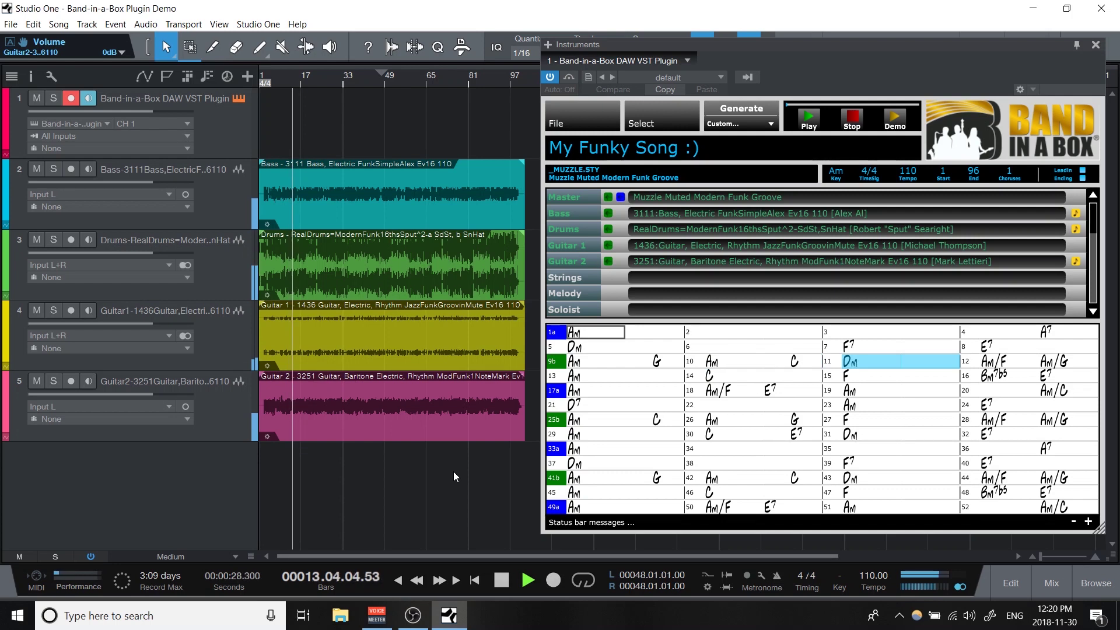
{"action": "mouse_move", "coordinate": [858, 57]}
{"action": "left_mouse_down"}
{"action": "mouse_move", "coordinate": [836, 72]}
{"action": "mouse_move", "coordinate": [840, 58]}
{"action": "left_mouse_up"}
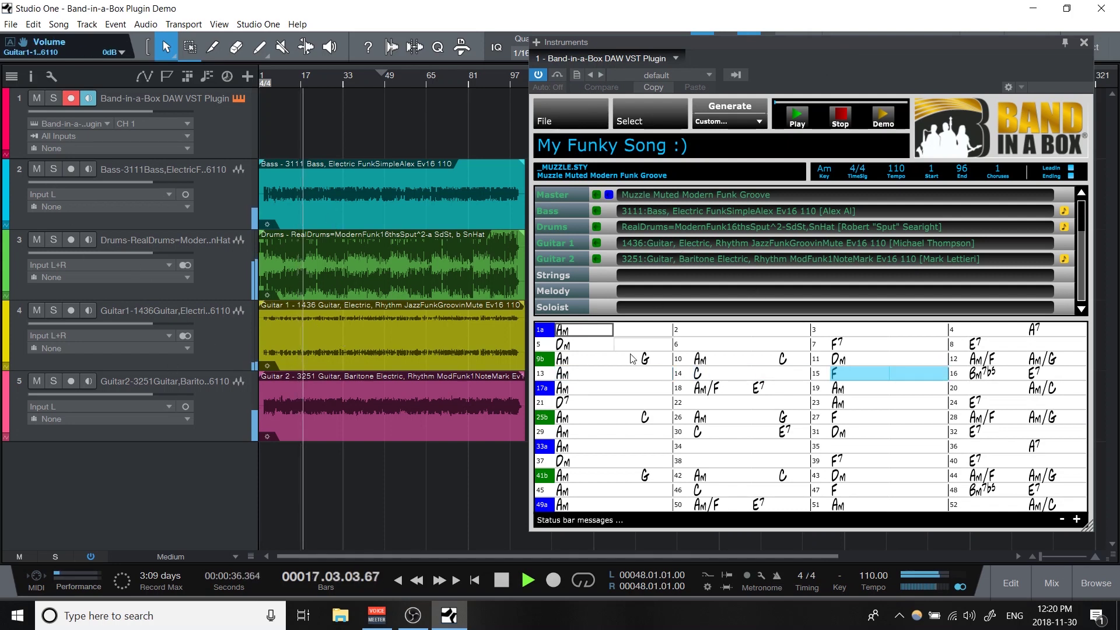
{"action": "left_click", "coordinate": [53, 170]}
{"action": "left_click", "coordinate": [53, 239]}
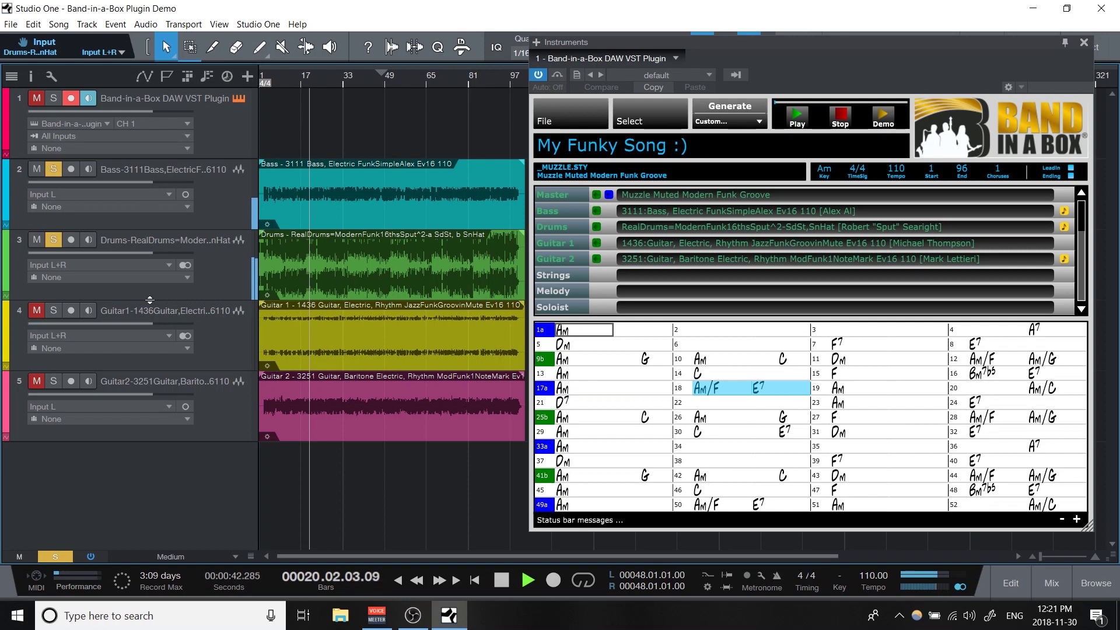
{"action": "left_click", "coordinate": [53, 311]}
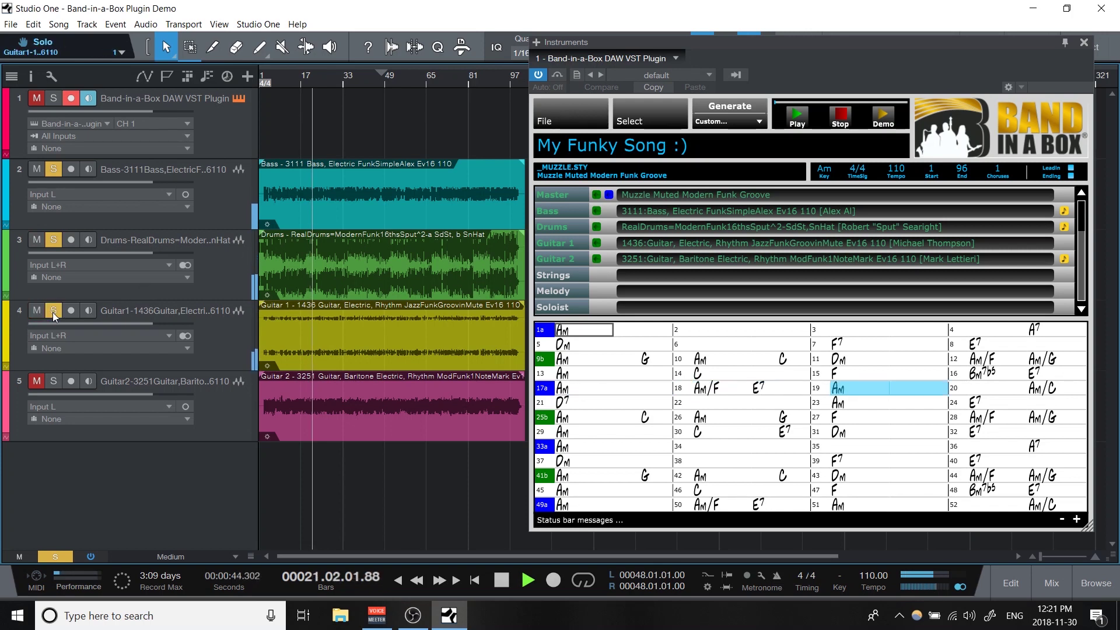
{"action": "left_click", "coordinate": [53, 382]}
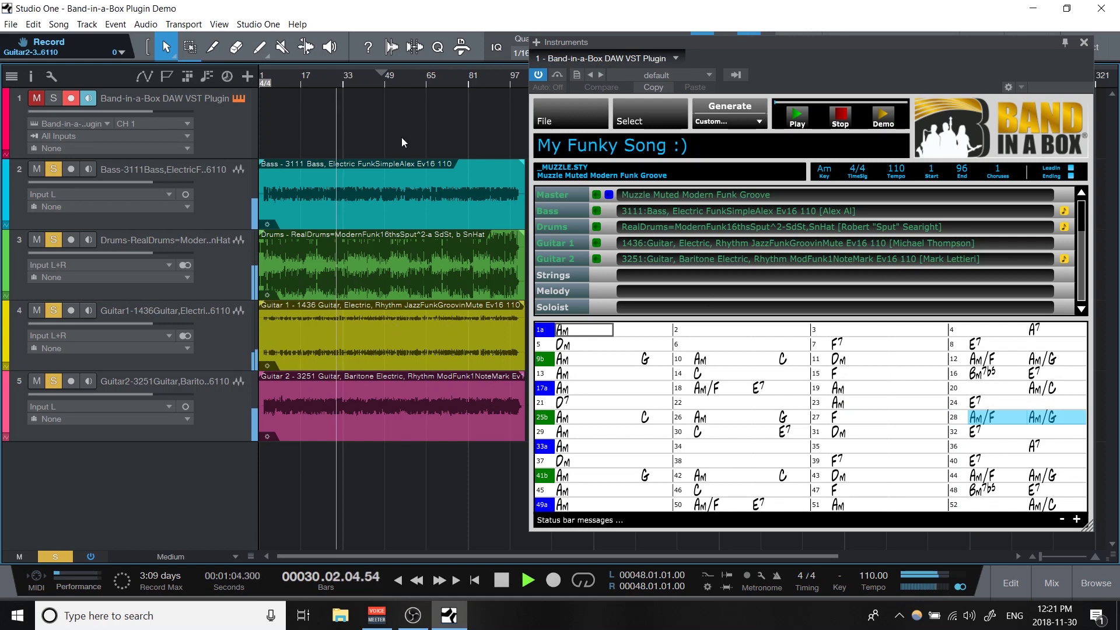
{"action": "key", "text": "space"}
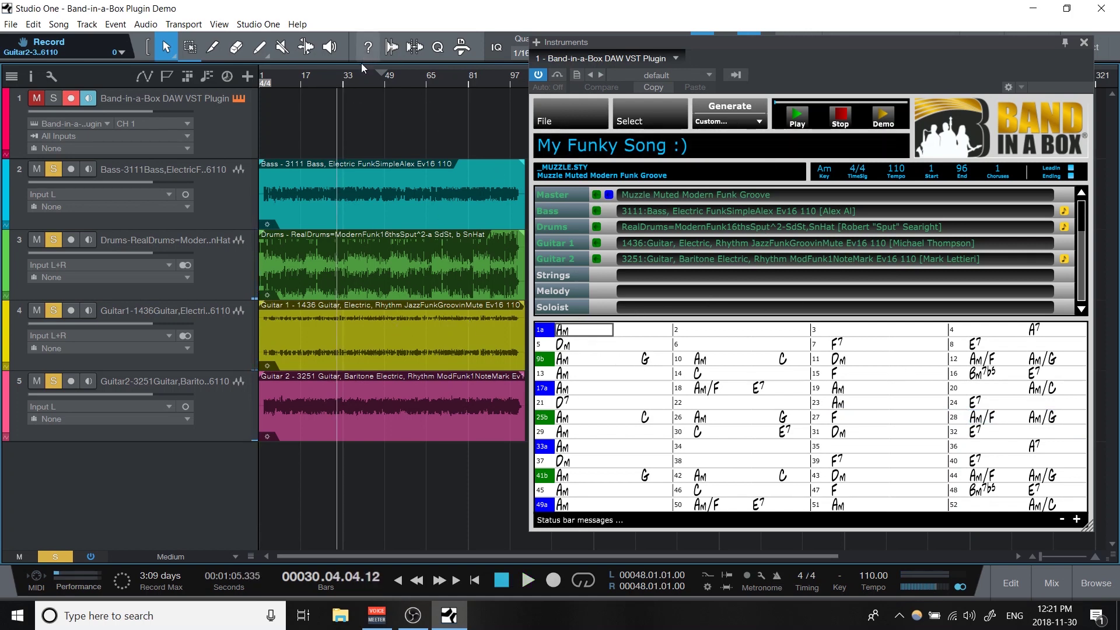
Add all generated parts from the plugin's Master track to the arrangement as additional audio tracks starting at bar 1.
{"action": "scroll", "coordinate": [363, 83], "scroll_direction": "down", "scroll_amount": 2}
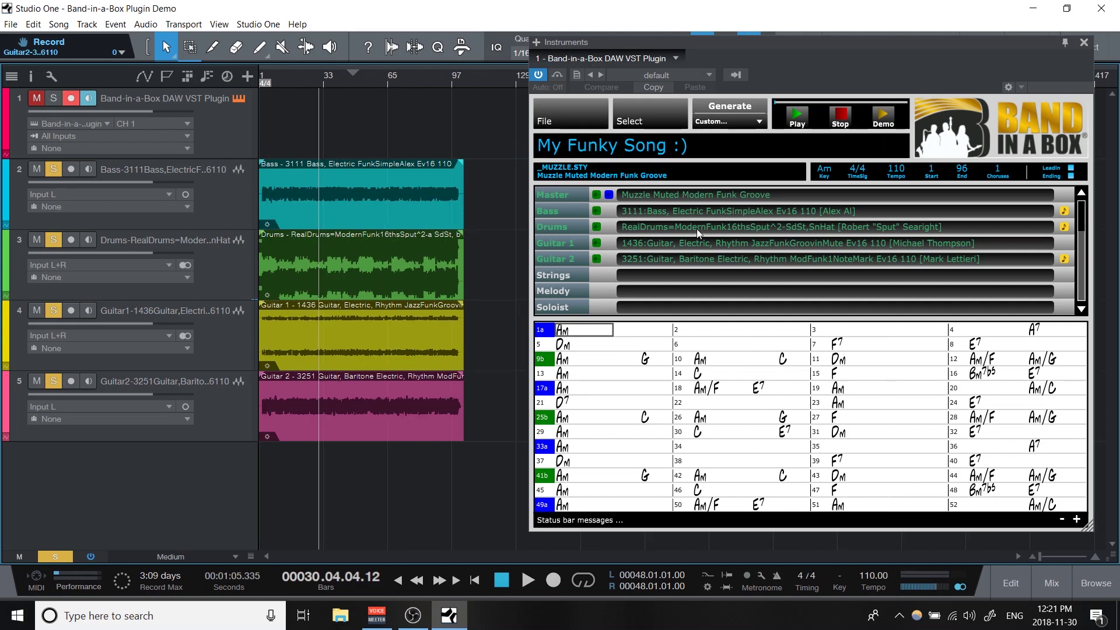
{"action": "left_click_drag", "start_coordinate": [1018, 45], "coordinate": [999, 59]}
{"action": "scroll", "coordinate": [306, 84], "scroll_direction": "up", "scroll_amount": 2}
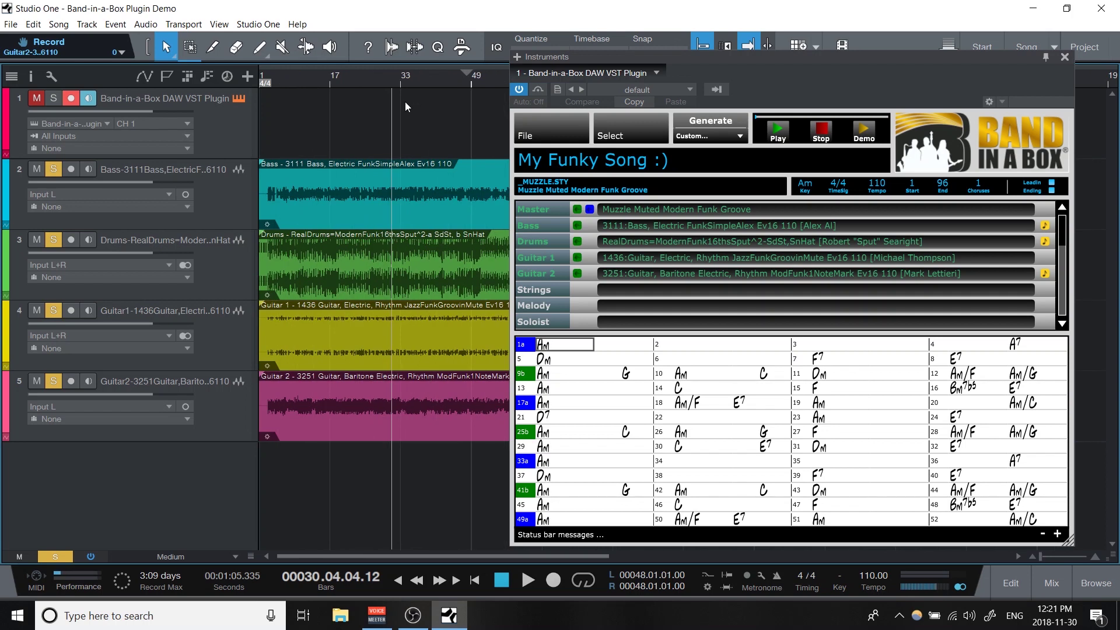
{"action": "left_click_drag", "start_coordinate": [398, 80], "coordinate": [399, 113]}
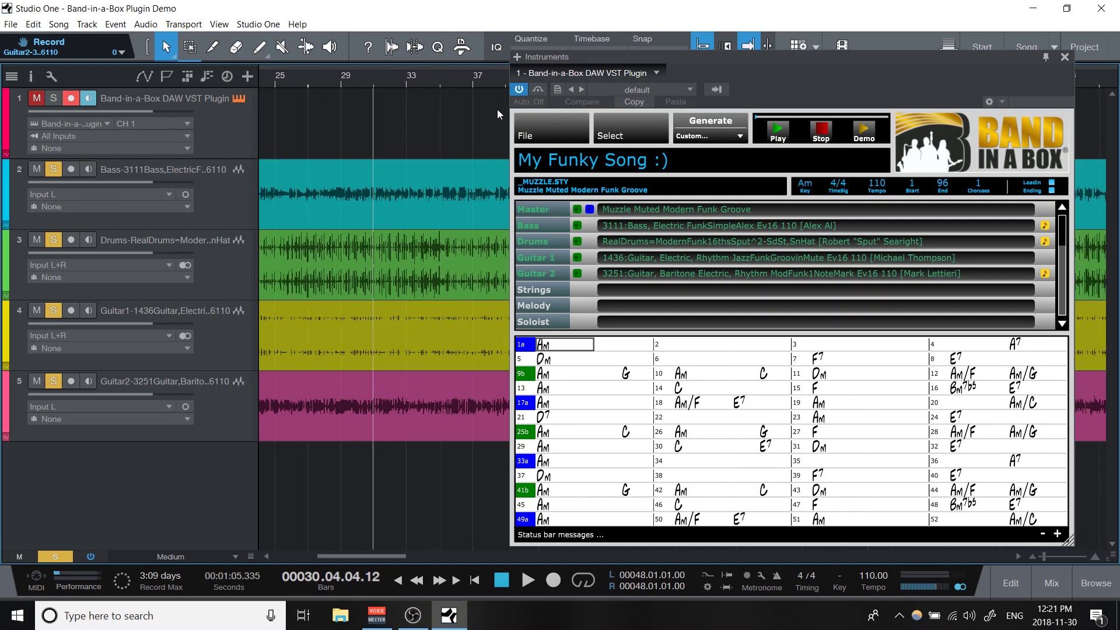
{"action": "left_click_drag", "start_coordinate": [449, 78], "coordinate": [473, 59]}
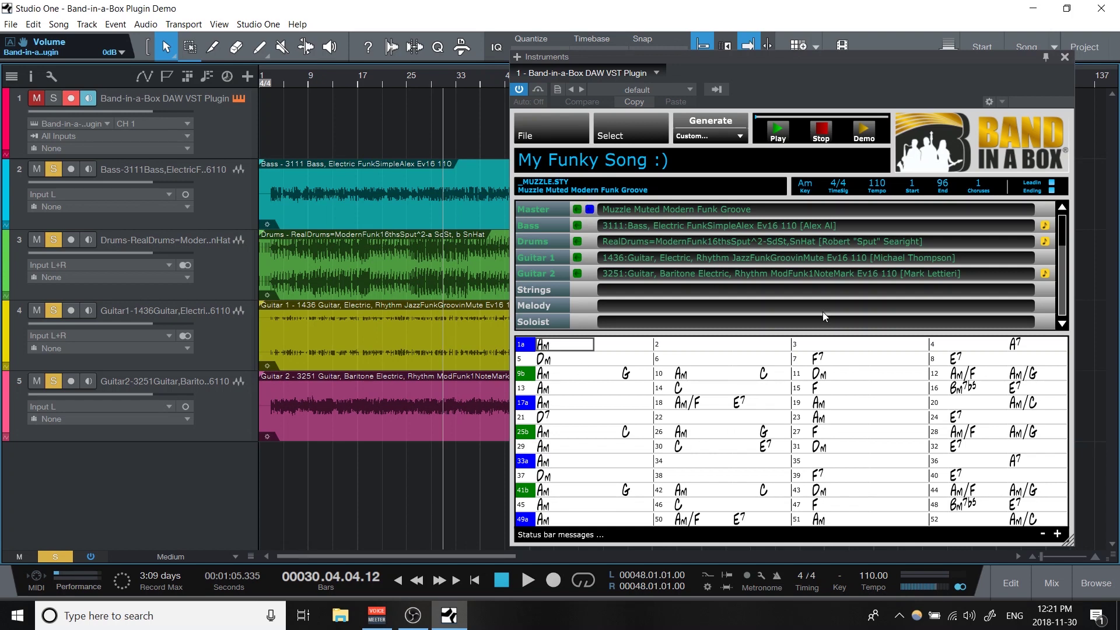
{"action": "left_click_drag", "start_coordinate": [594, 211], "coordinate": [368, 345]}
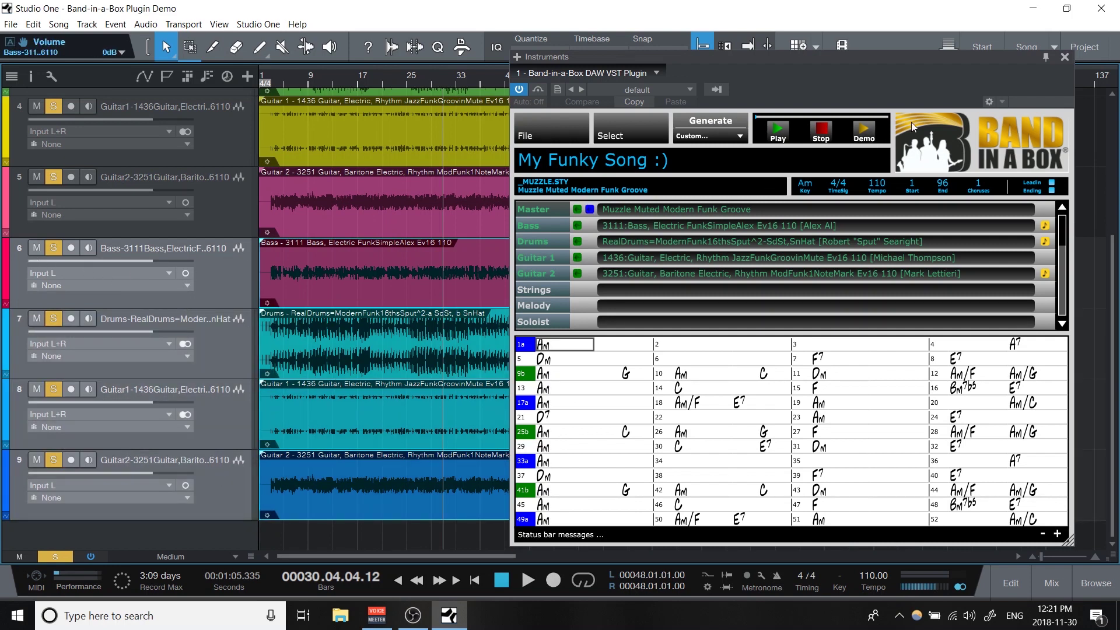
Close the plugin window and check the channels of the added tracks in the mixer.
{"action": "left_click", "coordinate": [1065, 57]}
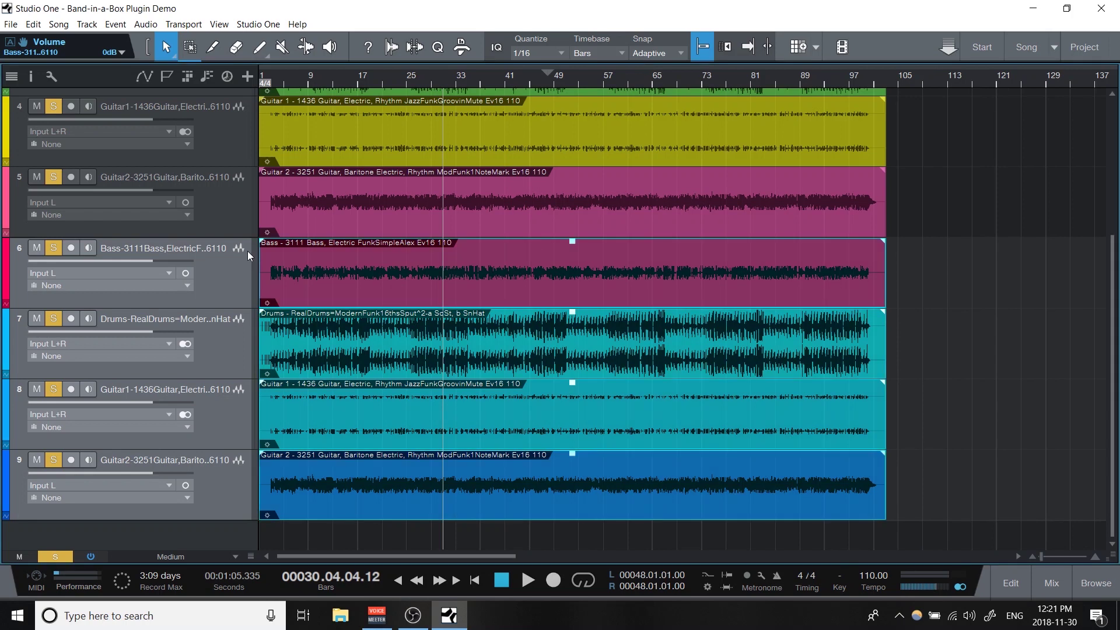
{"action": "key", "text": "F3"}
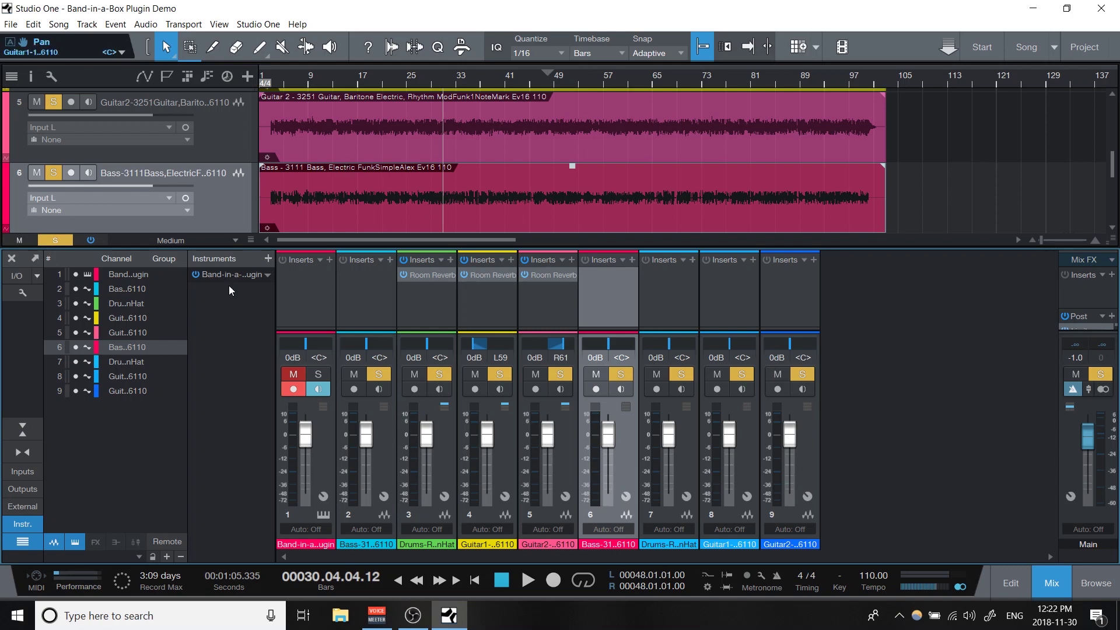
{"action": "key", "text": "F3"}
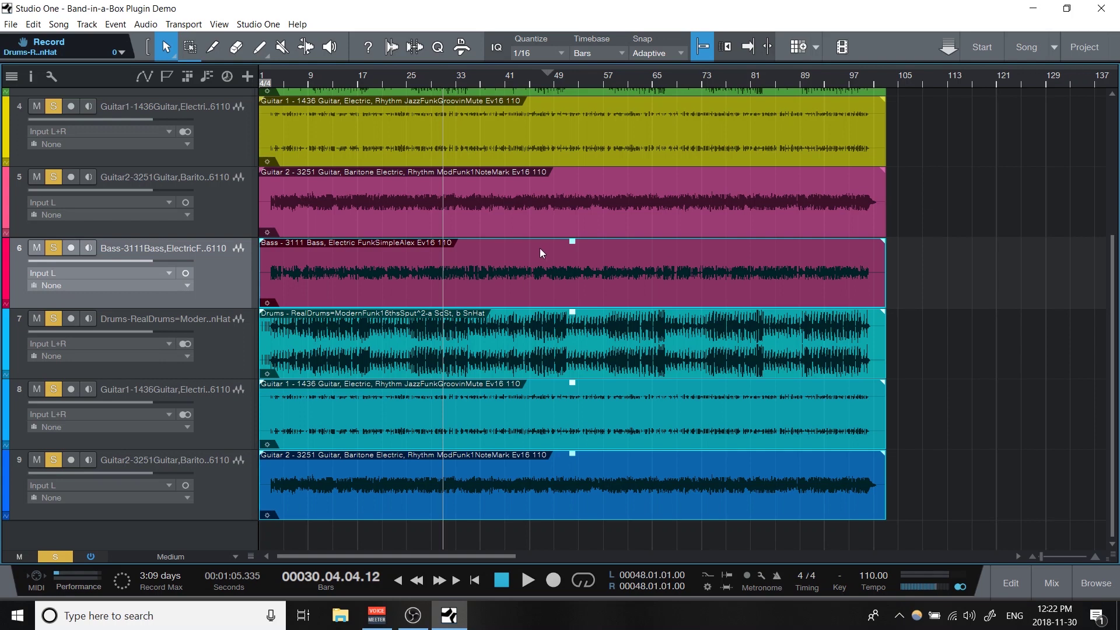
Delete the duplicate bass, drums and guitar tracks 6 to 9, and clear all track solos.
{"action": "scroll", "coordinate": [538, 325], "scroll_direction": "up", "scroll_amount": 3}
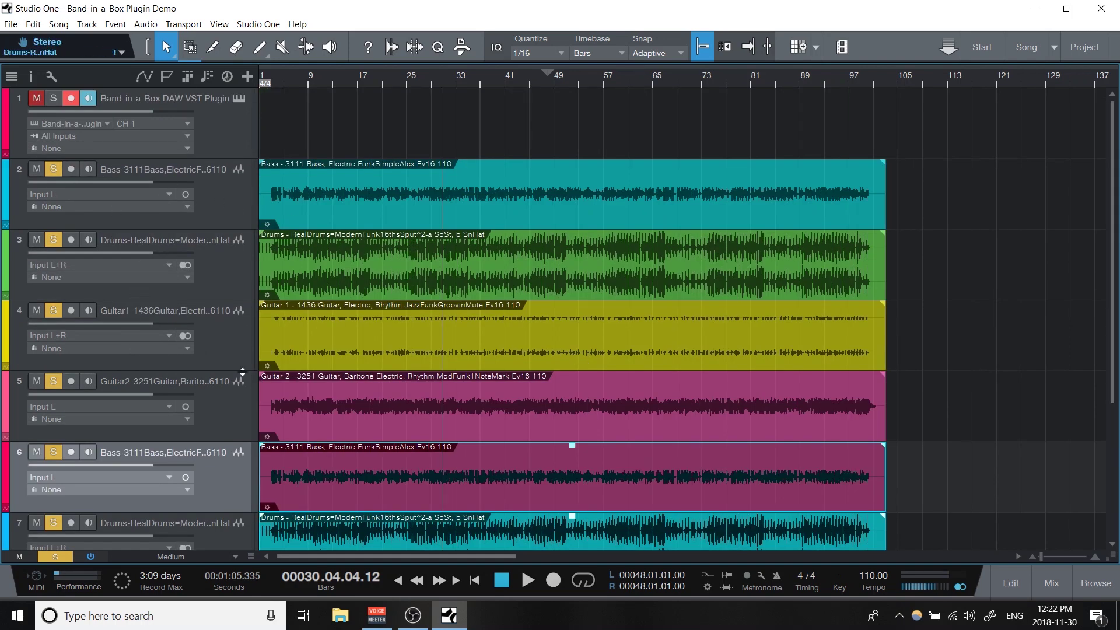
{"action": "scroll", "coordinate": [435, 339], "scroll_direction": "down", "scroll_amount": 3}
{"action": "left_click", "coordinate": [233, 494], "text": "shift"}
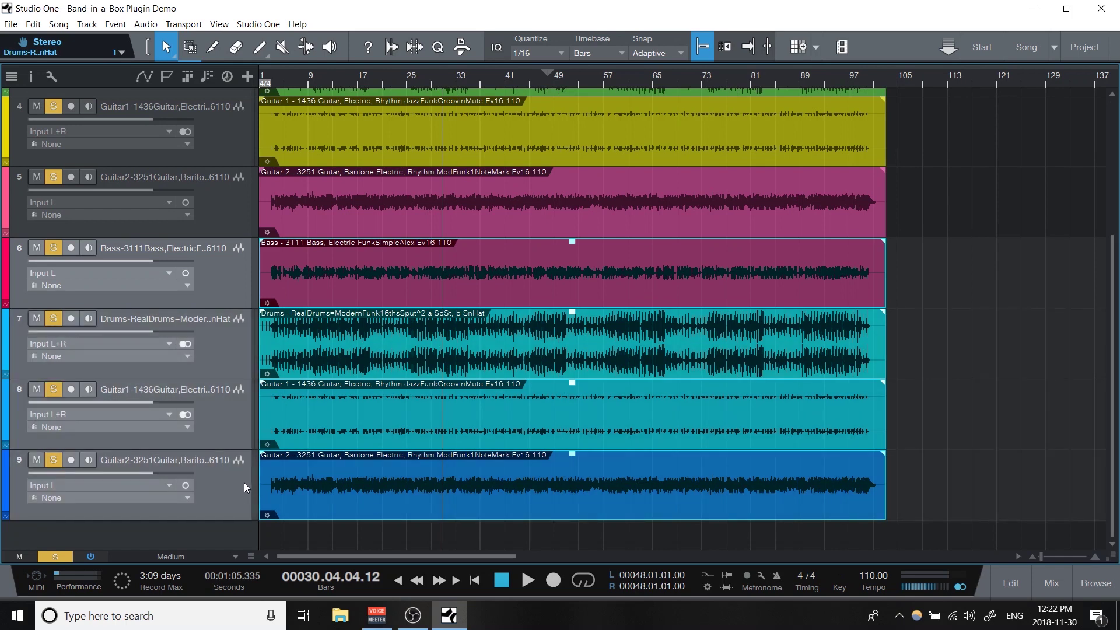
{"action": "key", "text": "Delete"}
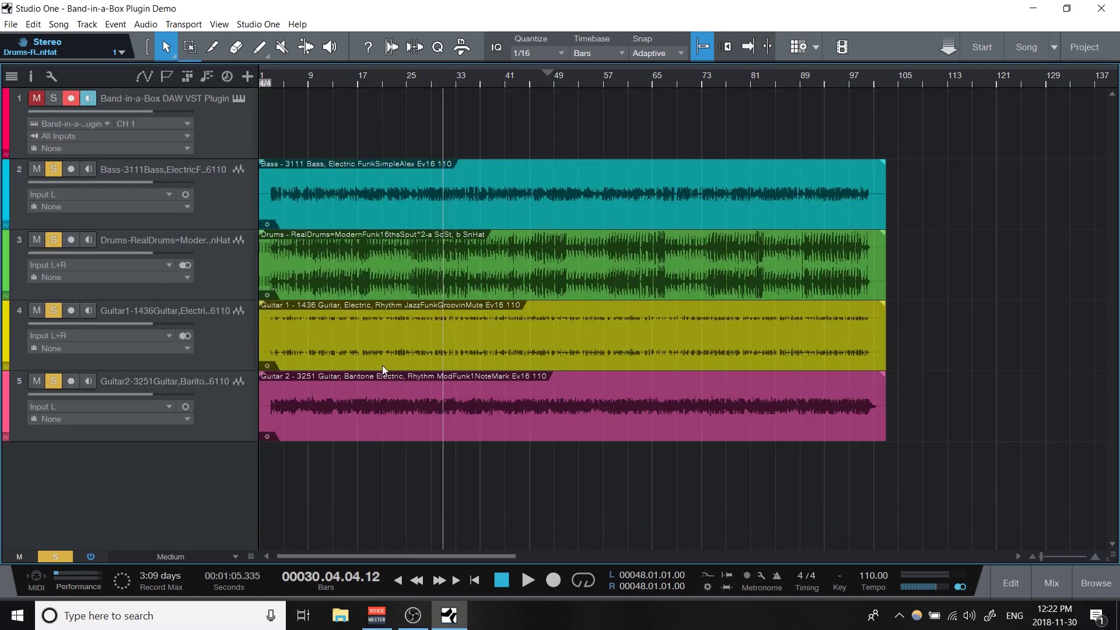
{"action": "left_click", "coordinate": [55, 556]}
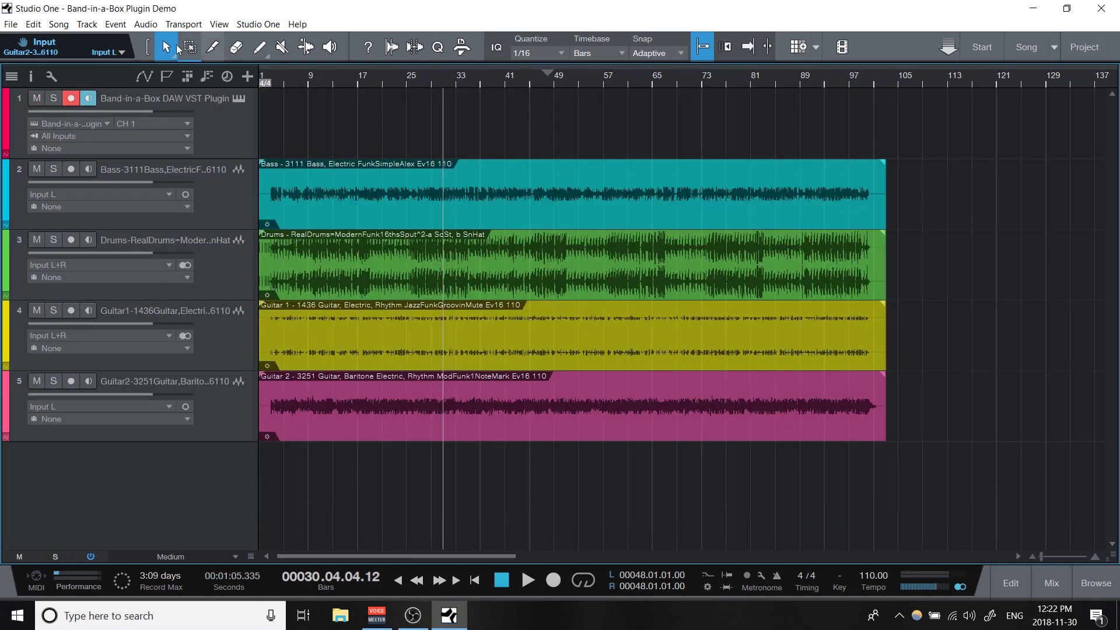
Create a new song and set its tempo to 90 BPM.
{"action": "left_click", "coordinate": [13, 26]}
{"action": "left_click", "coordinate": [32, 39]}
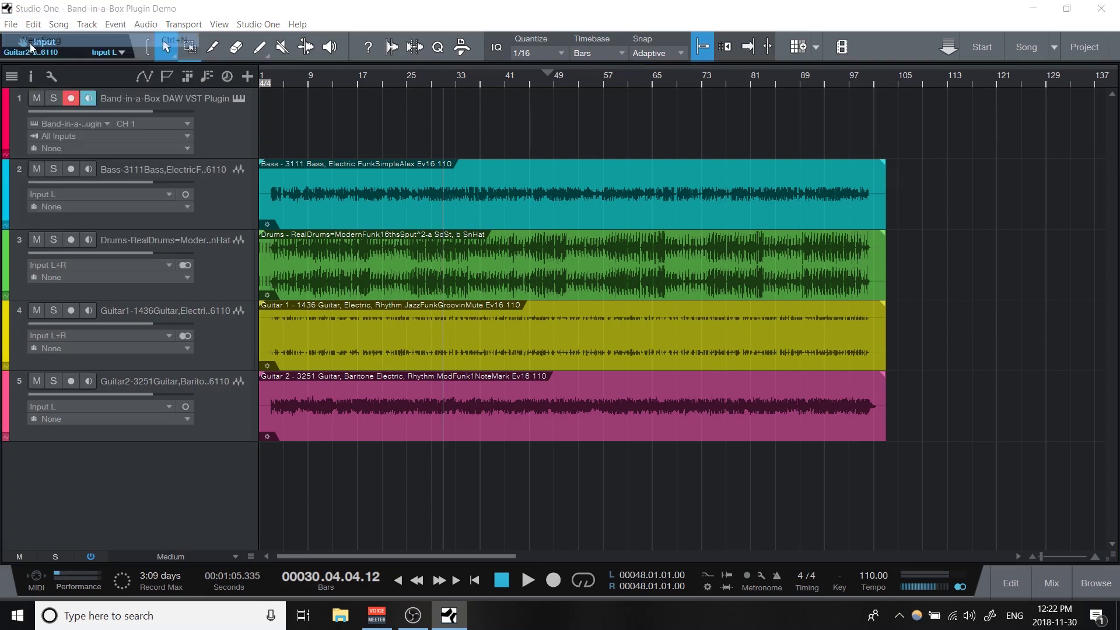
{"action": "left_click", "coordinate": [828, 561]}
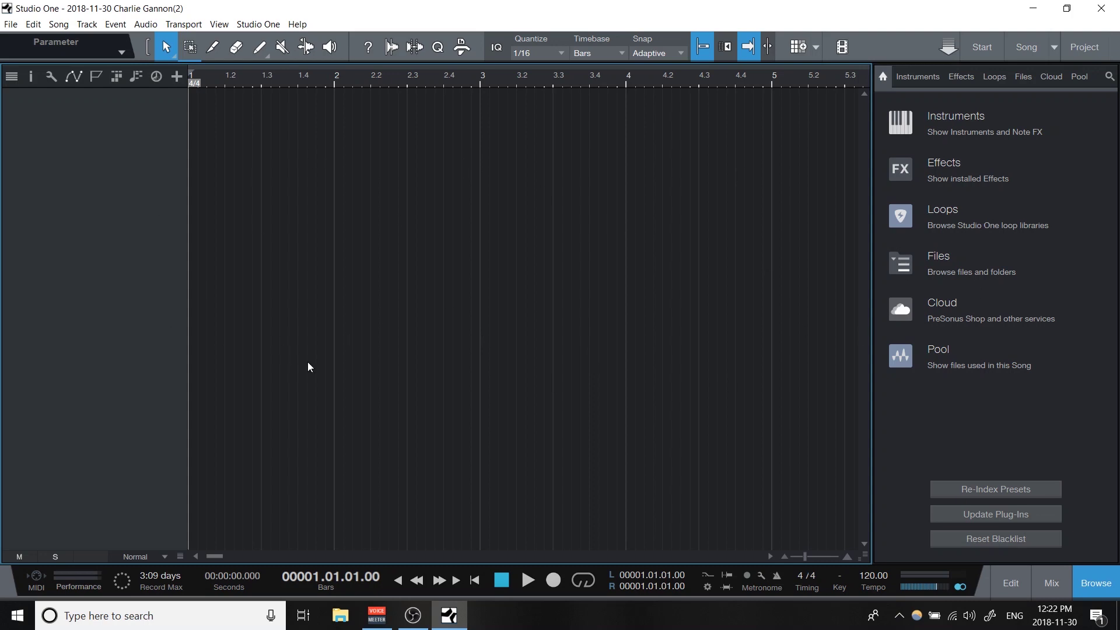
{"action": "left_click", "coordinate": [874, 577]}
{"action": "type", "text": "90"}
{"action": "key", "text": "Return"}
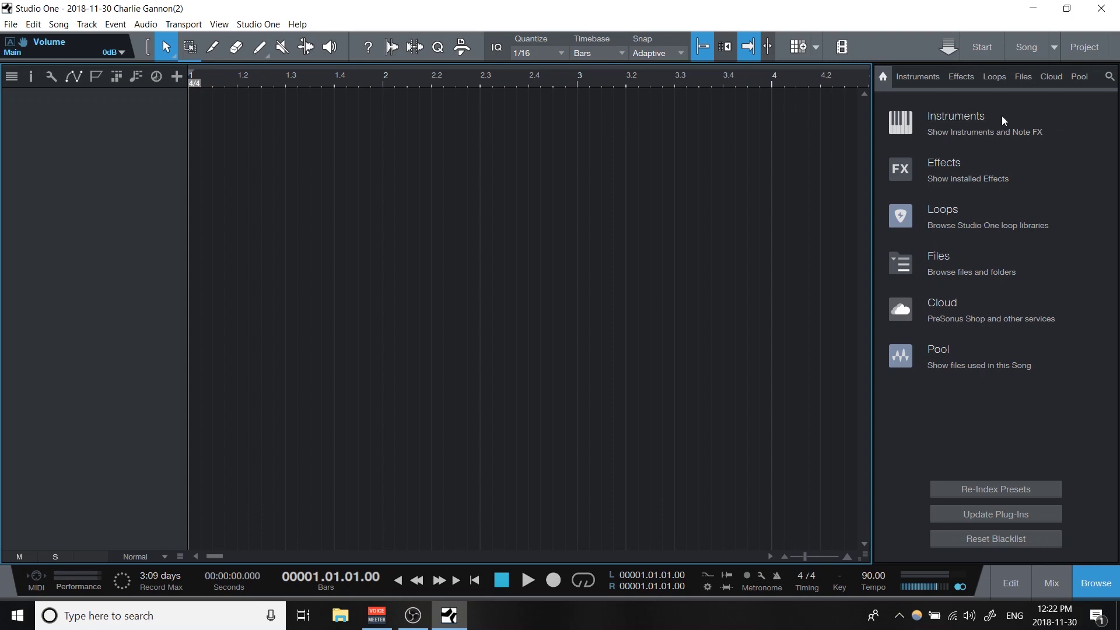
Add the Band-in-a-Box DAW VST Plugin as an instrument track, and enlarge and reposition its window.
{"action": "left_click", "coordinate": [972, 117]}
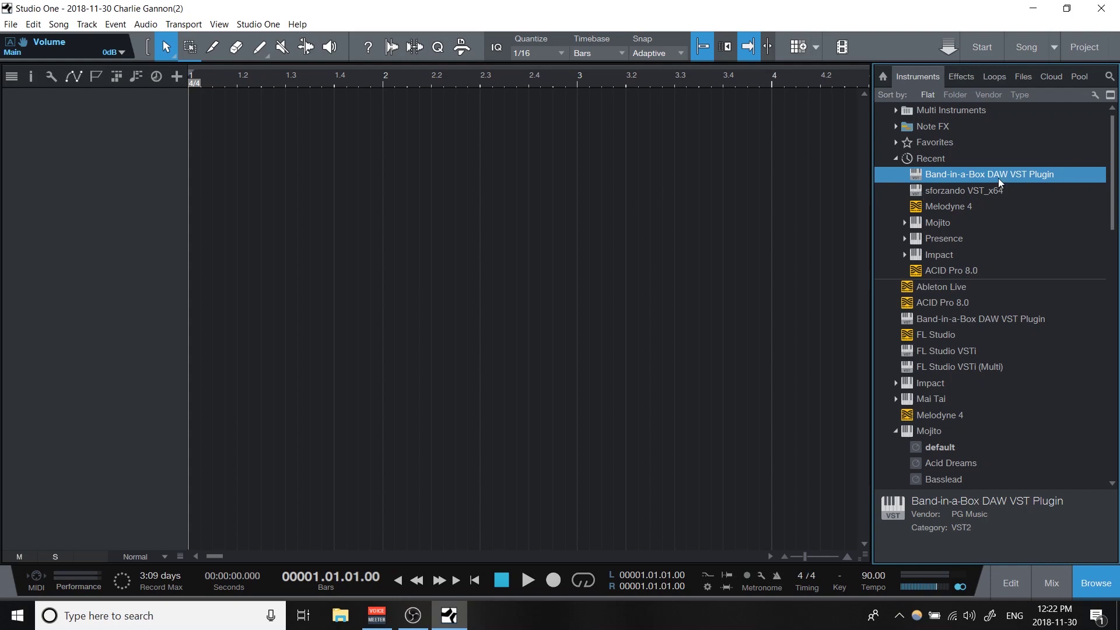
{"action": "left_click_drag", "start_coordinate": [1045, 175], "coordinate": [165, 153]}
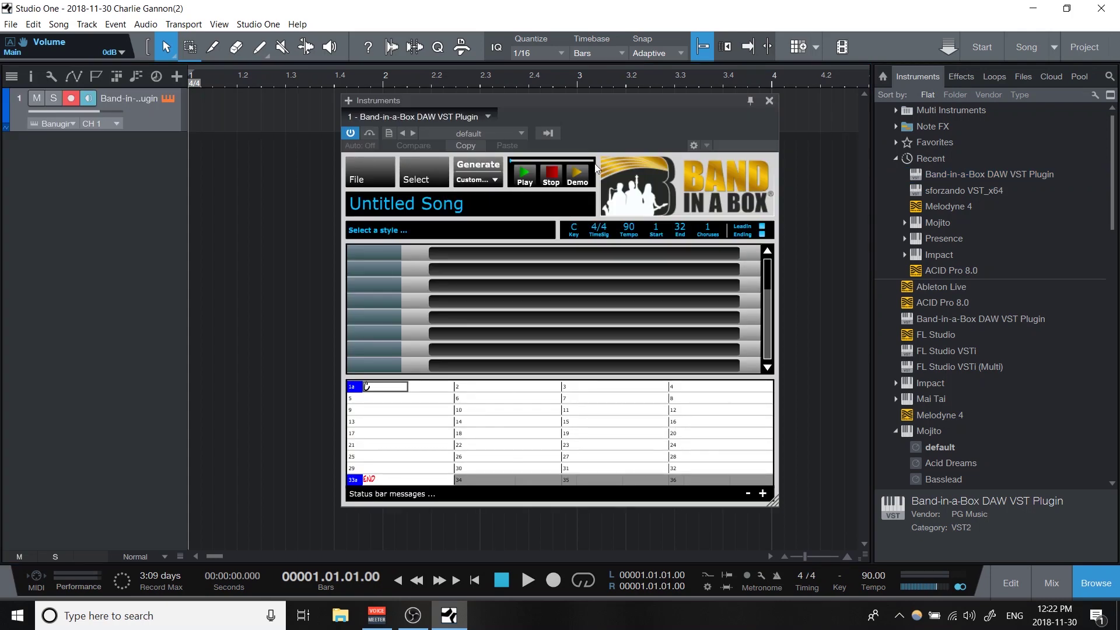
{"action": "left_click_drag", "start_coordinate": [637, 121], "coordinate": [521, 100]}
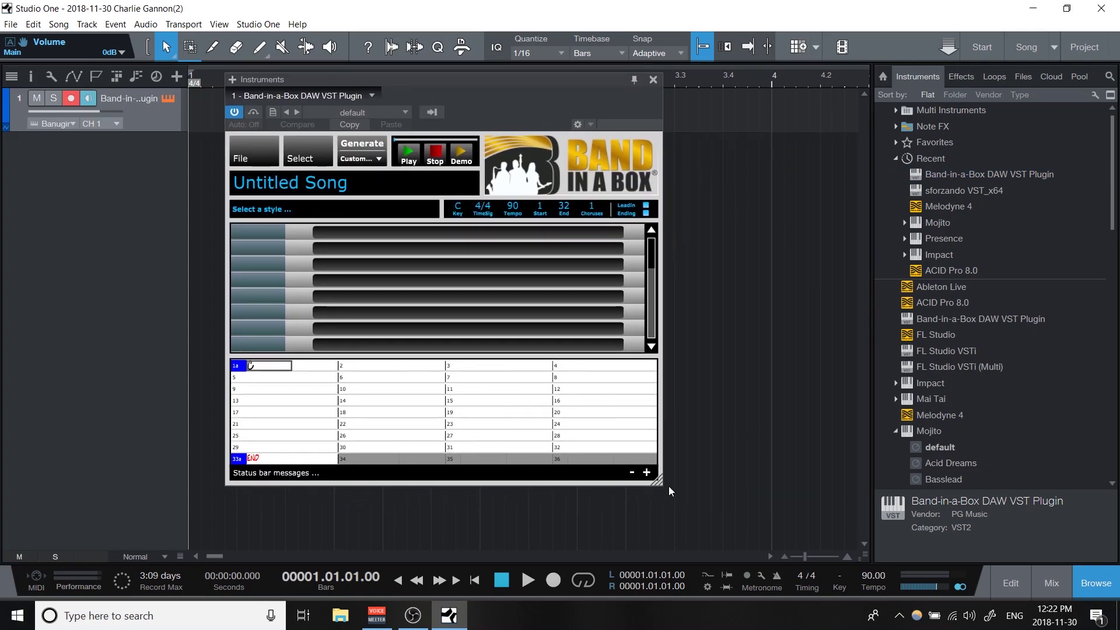
{"action": "left_click_drag", "start_coordinate": [658, 487], "coordinate": [725, 337]}
{"action": "left_click_drag", "start_coordinate": [490, 110], "coordinate": [700, 108]}
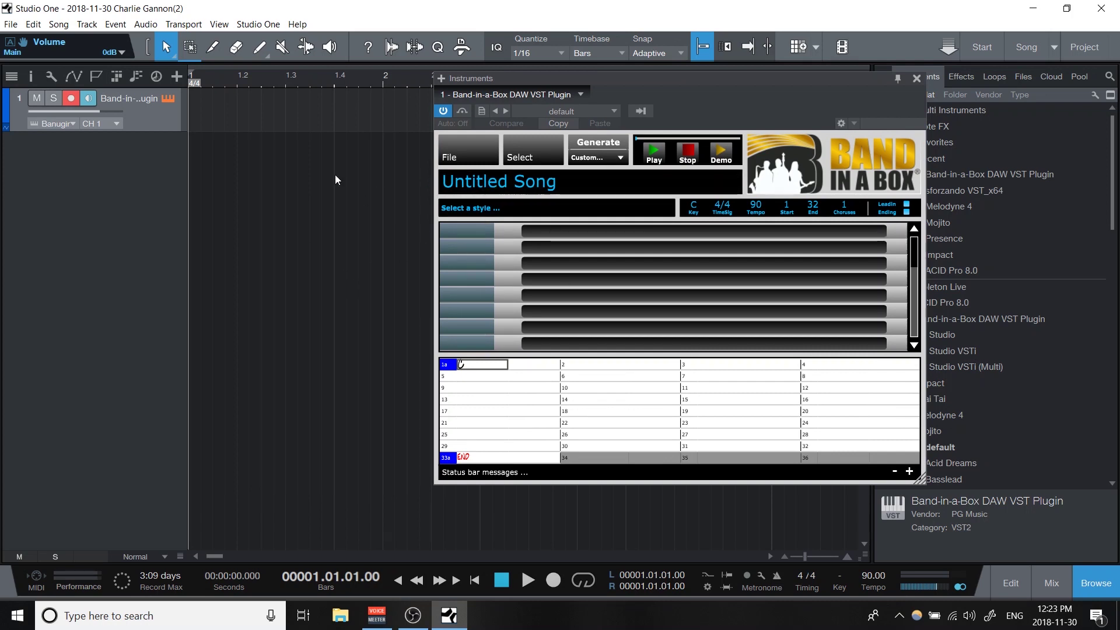
Open the plugin's RealTrack selection and audition the Accordion, Rhythm ItalianTarantellaCory Sw 130 RealTrack.
{"action": "left_click", "coordinate": [536, 163]}
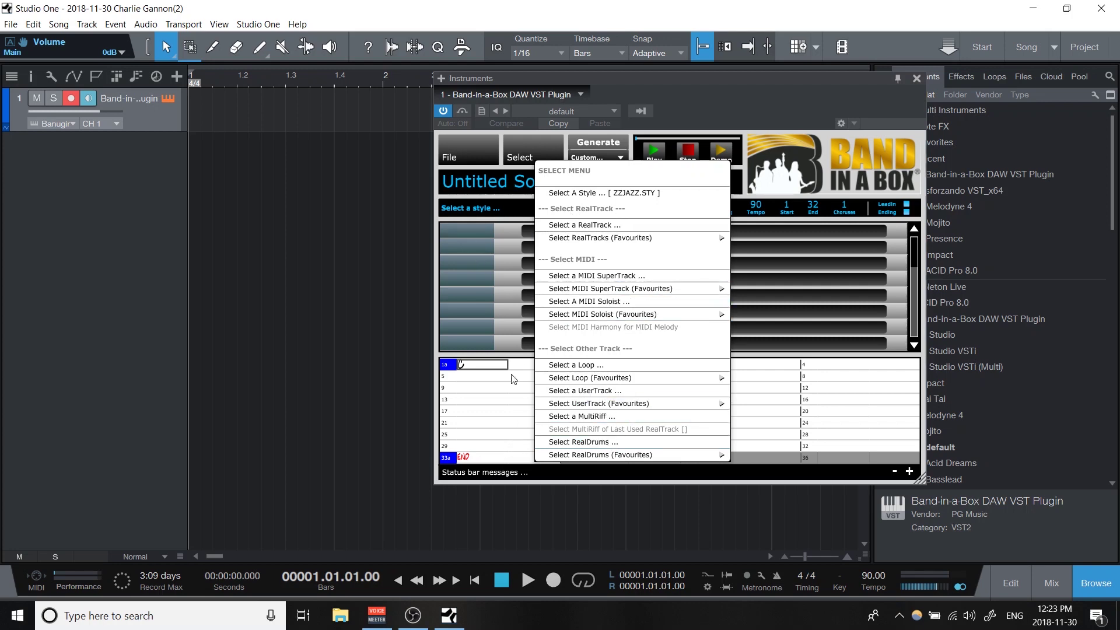
{"action": "left_click", "coordinate": [606, 225]}
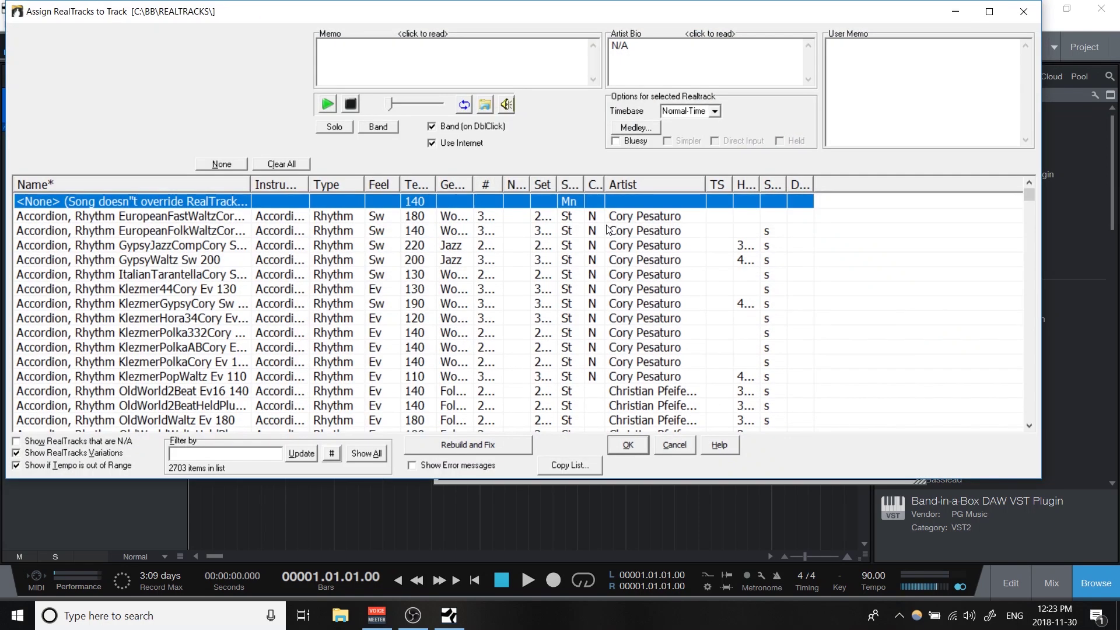
{"action": "left_click", "coordinate": [148, 273]}
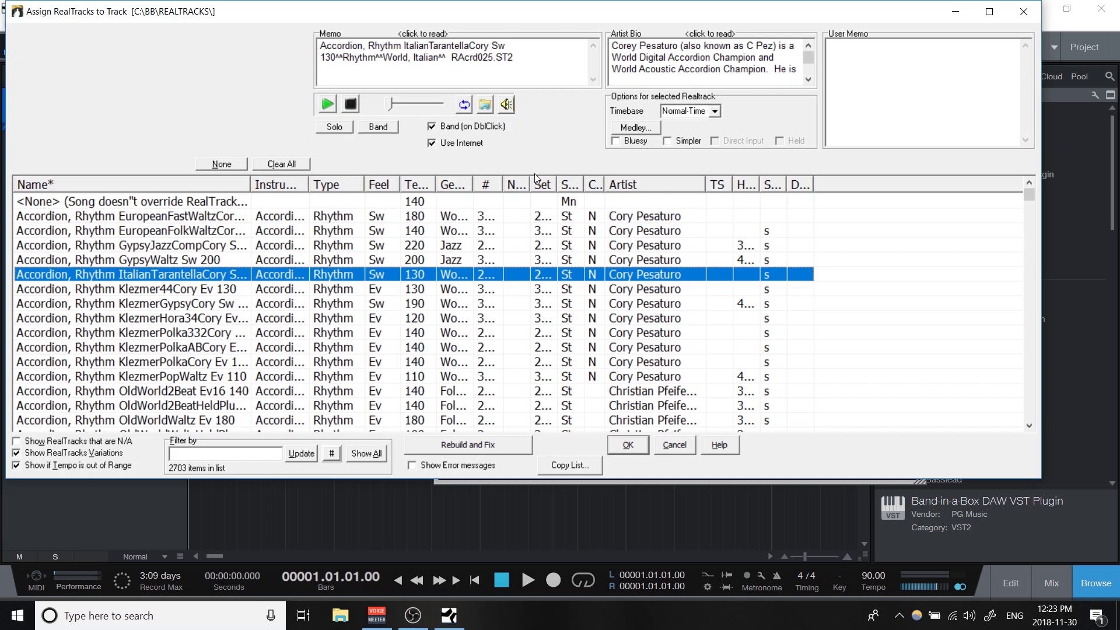
{"action": "scroll", "coordinate": [236, 334], "scroll_direction": "down", "scroll_amount": 3}
{"action": "scroll", "coordinate": [240, 330], "scroll_direction": "up", "scroll_amount": 3}
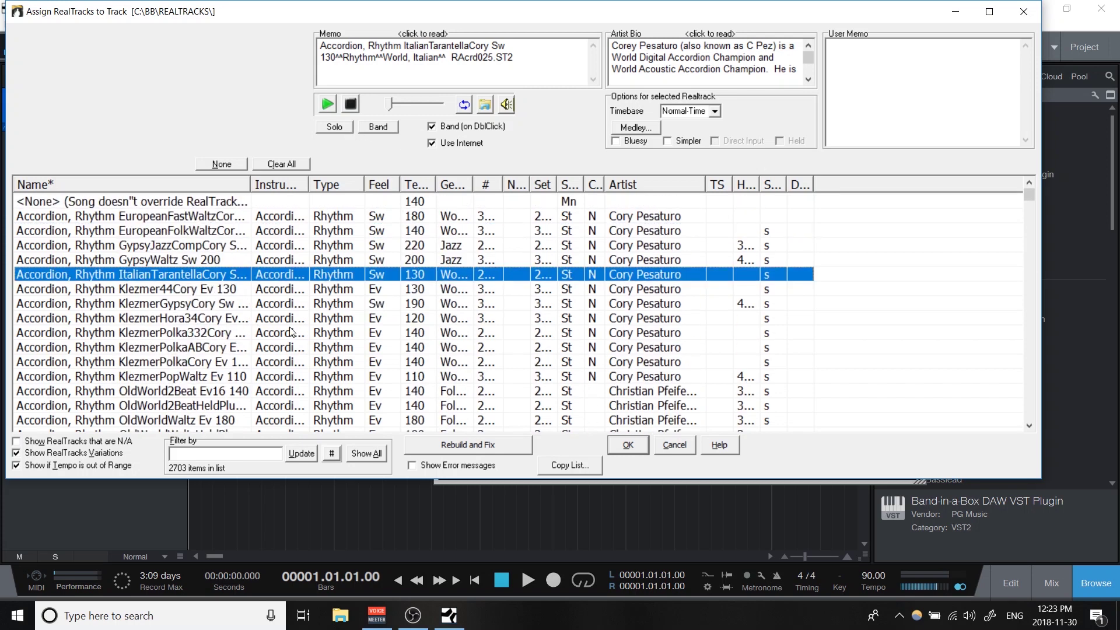
{"action": "double_click", "coordinate": [217, 275]}
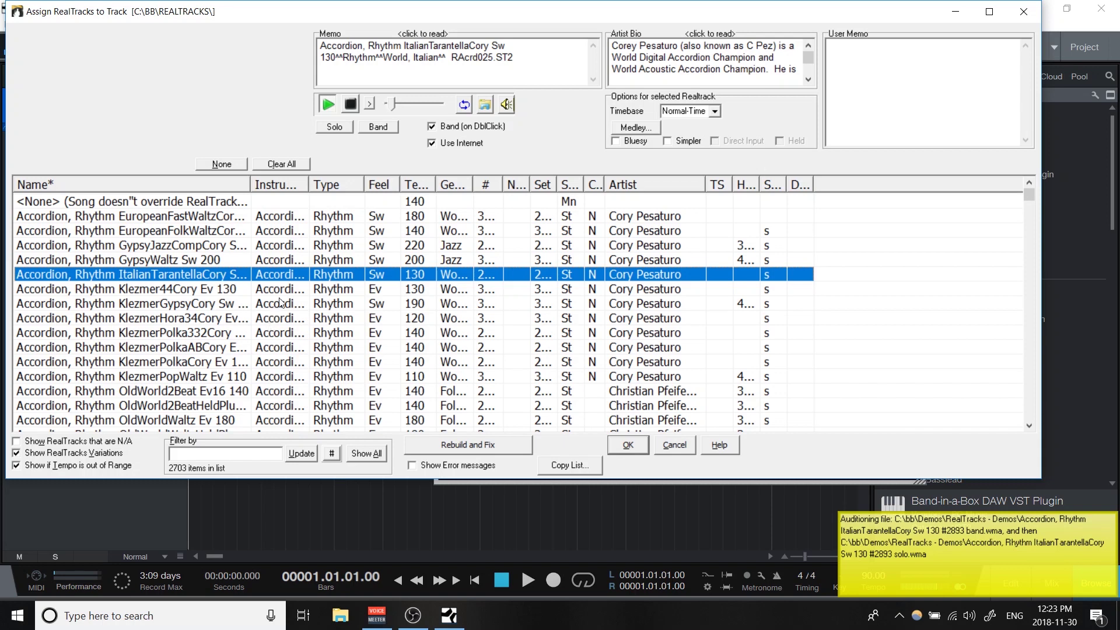
Sort the RealTracks list by artist, browse it, and audition the Piano, Acoustic, Solo-Accompaniment PopLondon Ev 065 RealTrack.
{"action": "scroll", "coordinate": [299, 276], "scroll_direction": "down", "scroll_amount": 5}
{"action": "left_click", "coordinate": [350, 276]}
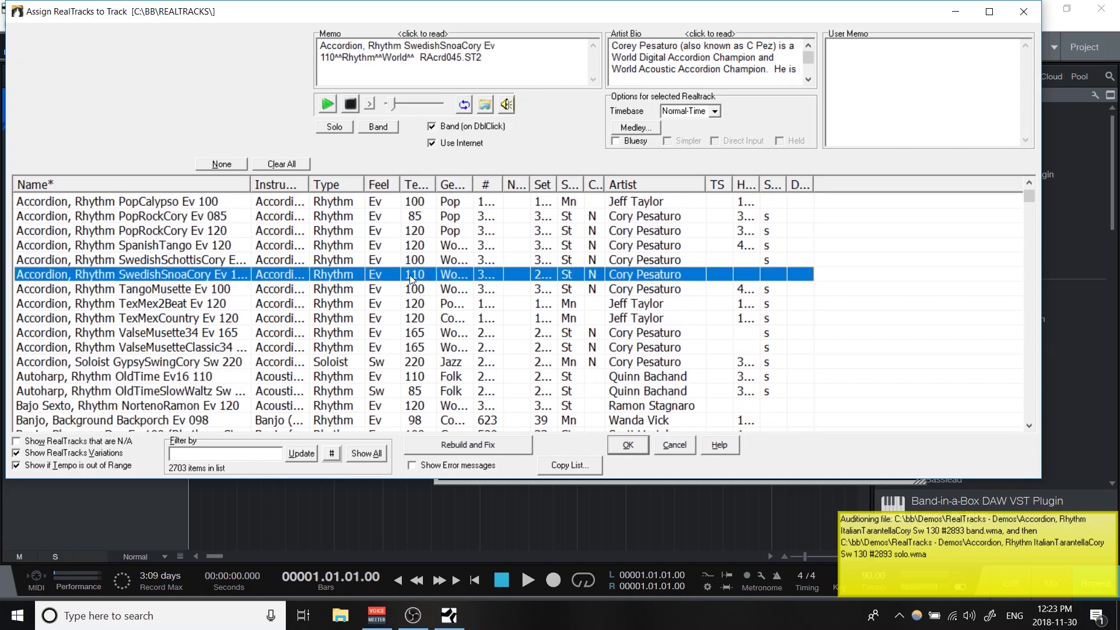
{"action": "scroll", "coordinate": [572, 315], "scroll_direction": "down", "scroll_amount": 3}
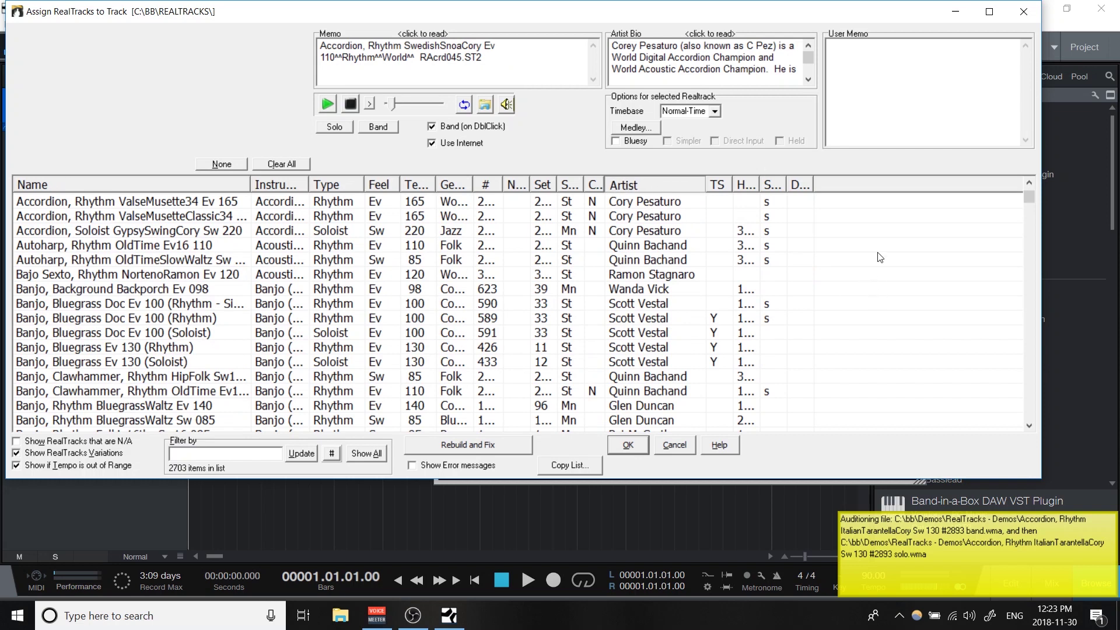
{"action": "left_click_drag", "start_coordinate": [1031, 232], "coordinate": [1033, 194]}
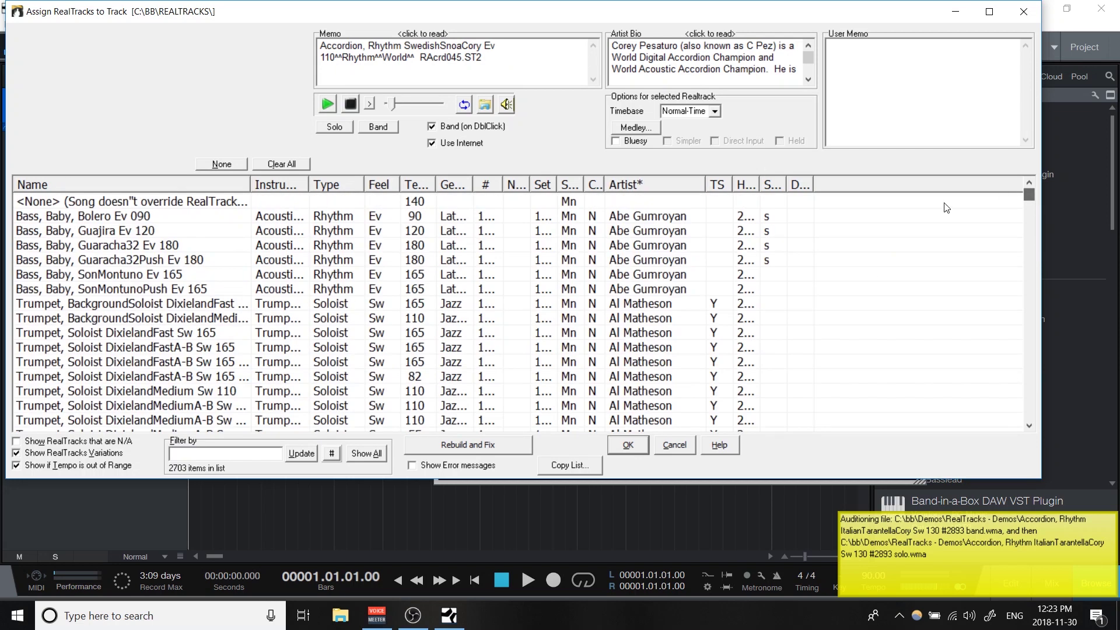
{"action": "left_click", "coordinate": [646, 246]}
{"action": "scroll", "coordinate": [671, 260], "scroll_direction": "down", "scroll_amount": 15}
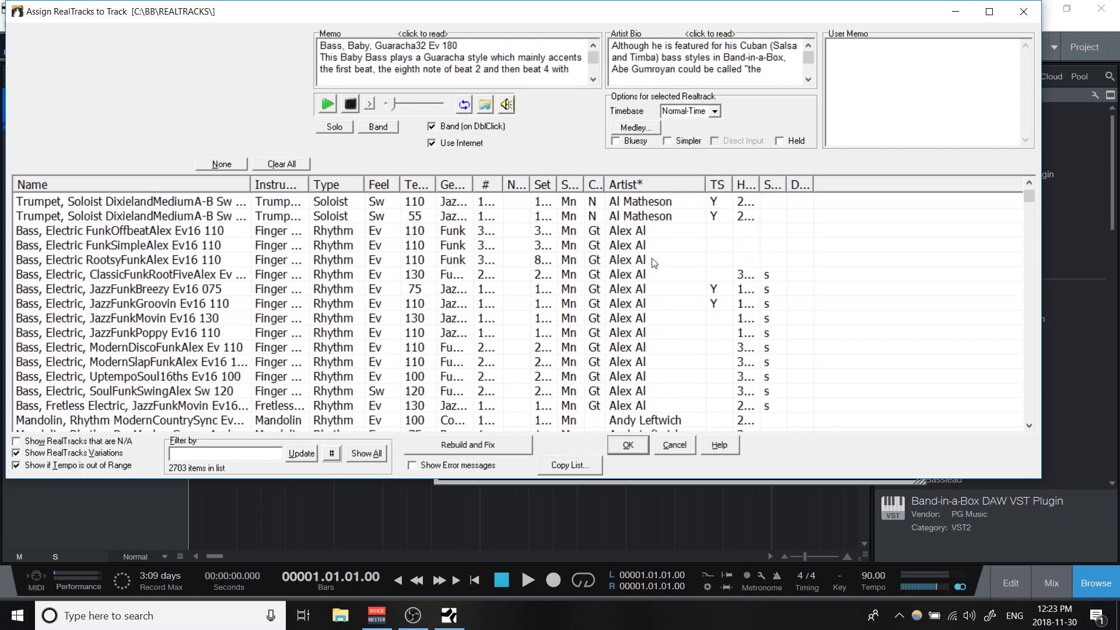
{"action": "scroll", "coordinate": [694, 266], "scroll_direction": "down", "scroll_amount": 2}
{"action": "left_click_drag", "start_coordinate": [1032, 204], "coordinate": [1027, 341]}
{"action": "double_click", "coordinate": [689, 287]}
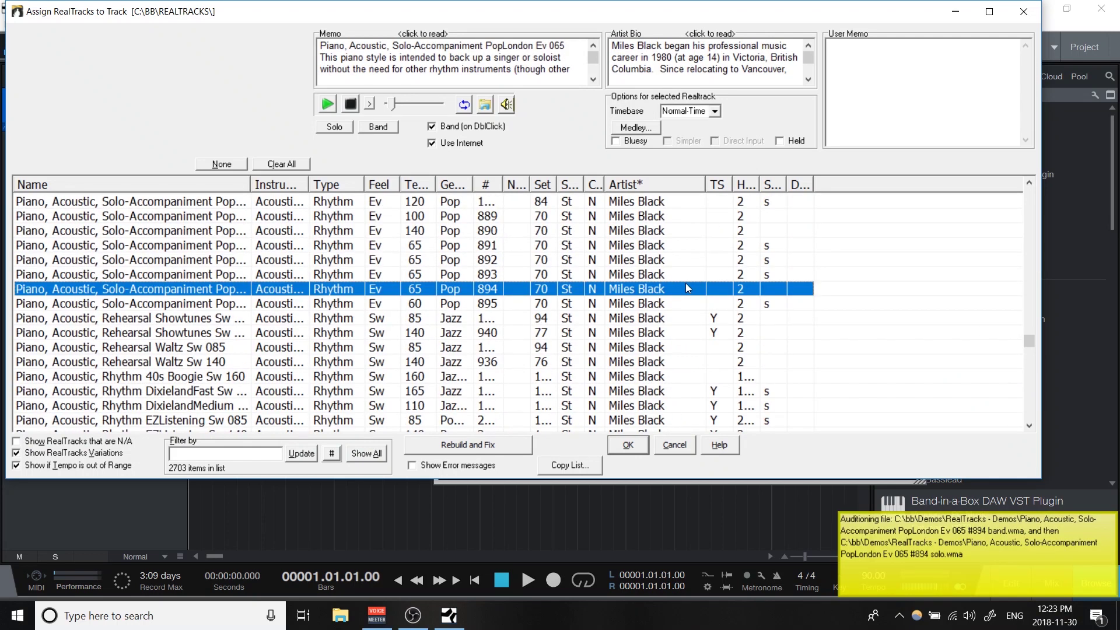
Audition the Guitar, Acoustic, Fingerpicking BoomChickJoe Ev16 110 (simple) and the Sax, Baritone, Background CroonerBallad Sw 060 RealTracks.
{"action": "left_click_drag", "start_coordinate": [1029, 345], "coordinate": [1029, 310]}
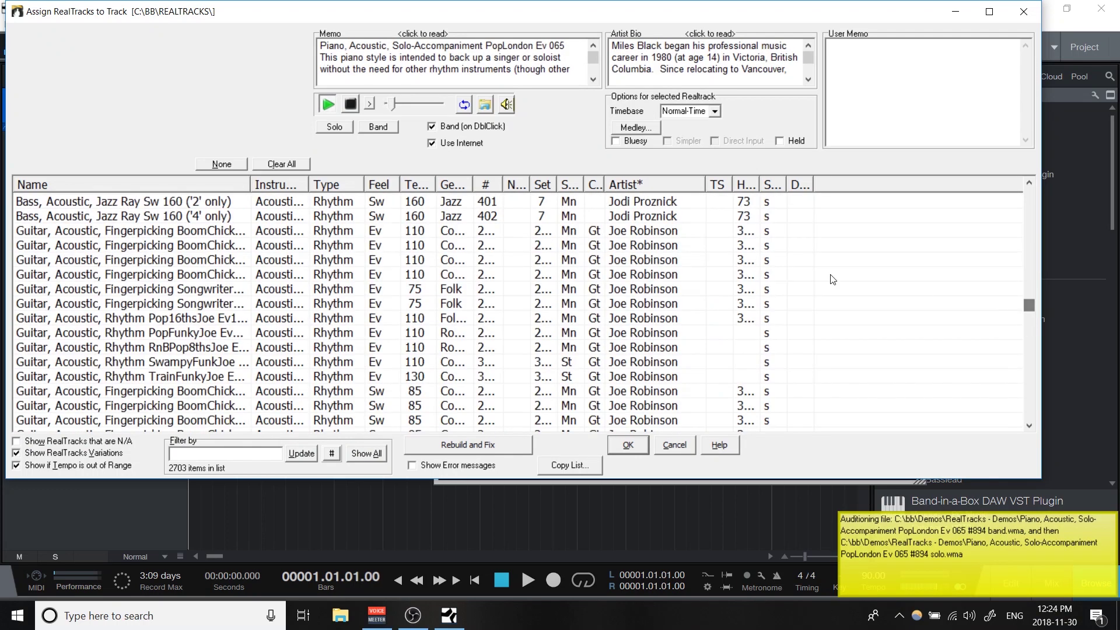
{"action": "double_click", "coordinate": [666, 277]}
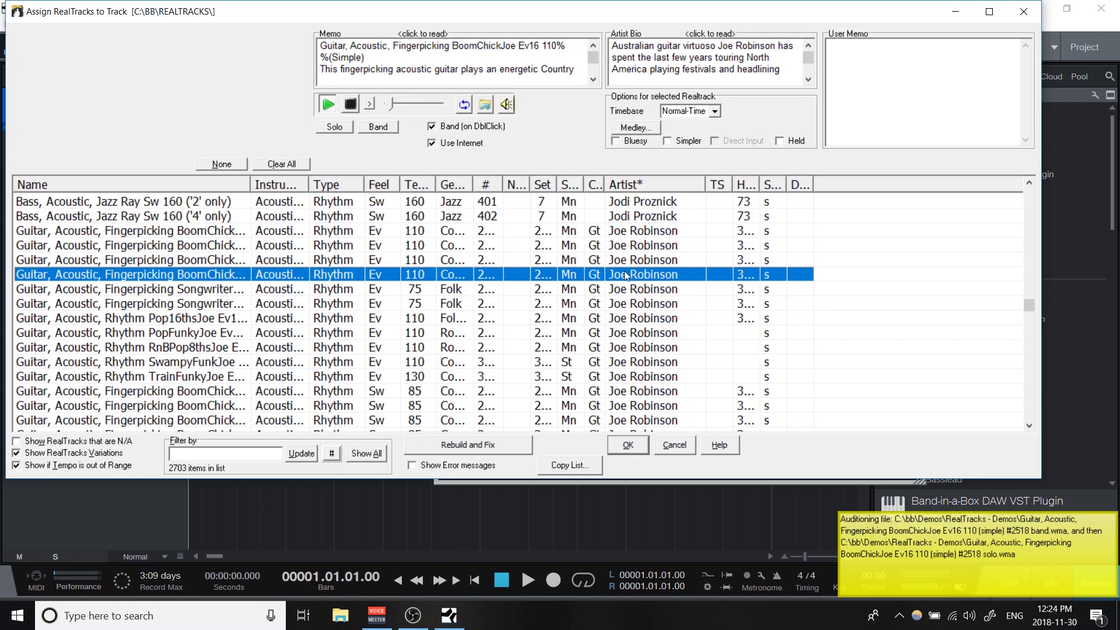
{"action": "scroll", "coordinate": [675, 318], "scroll_direction": "down", "scroll_amount": 10}
{"action": "double_click", "coordinate": [674, 305]}
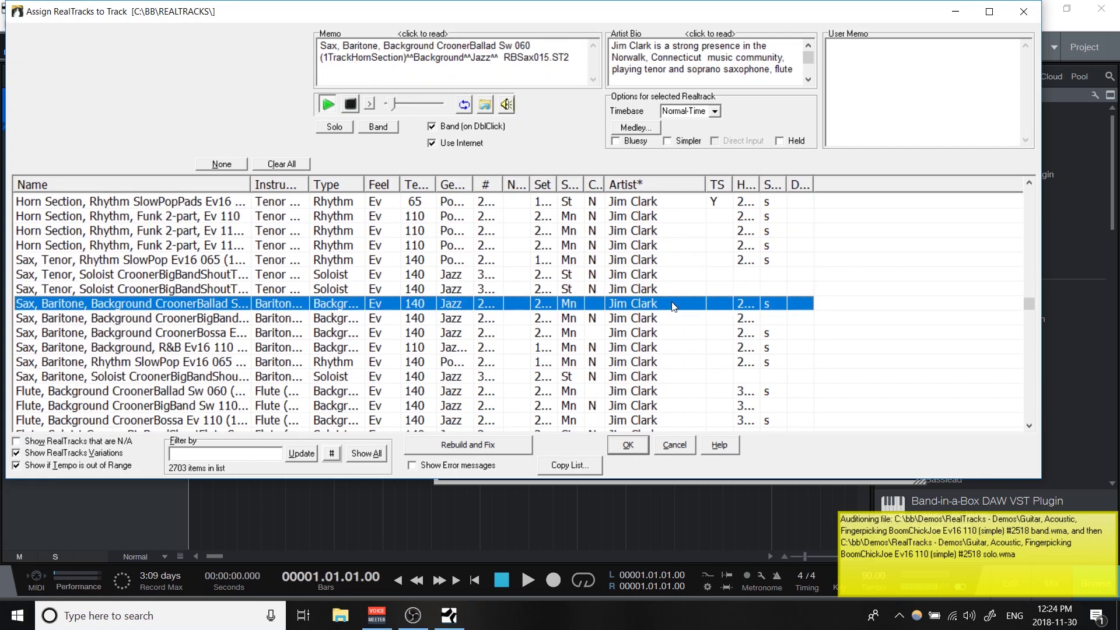
Audition the Piano, Electric, Soloist SmoothJazzCool dry Sw16 075 and the Guitar, Electric, Rhythm Country Cowboy Ev 165 RealTracks.
{"action": "scroll", "coordinate": [627, 304], "scroll_direction": "up", "scroll_amount": 5}
{"action": "scroll", "coordinate": [627, 304], "scroll_direction": "up", "scroll_amount": 15}
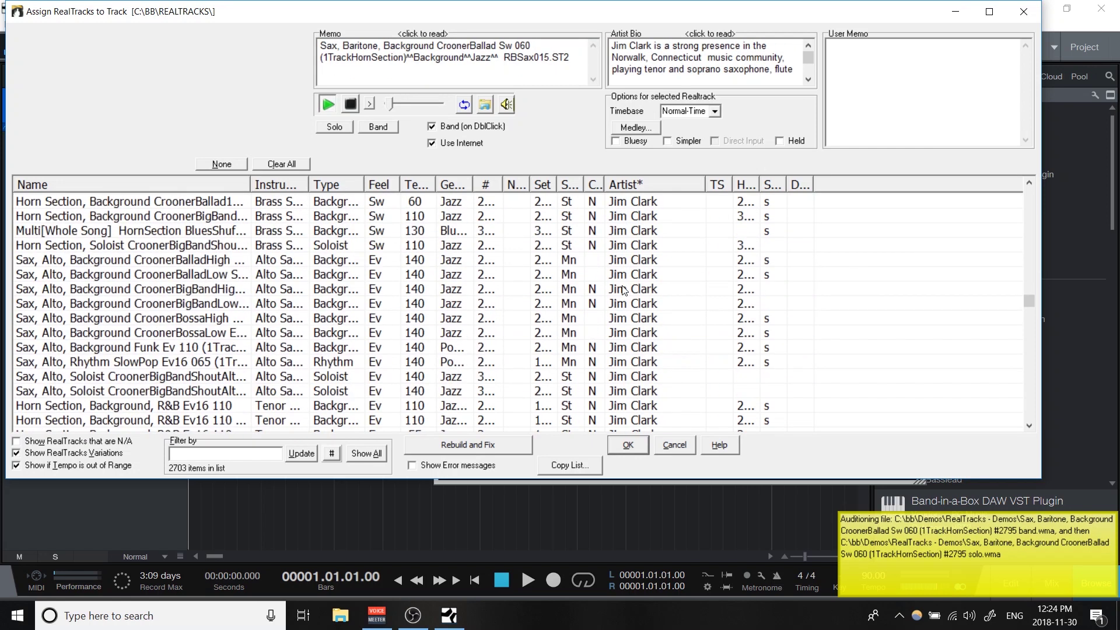
{"action": "left_click", "coordinate": [642, 288]}
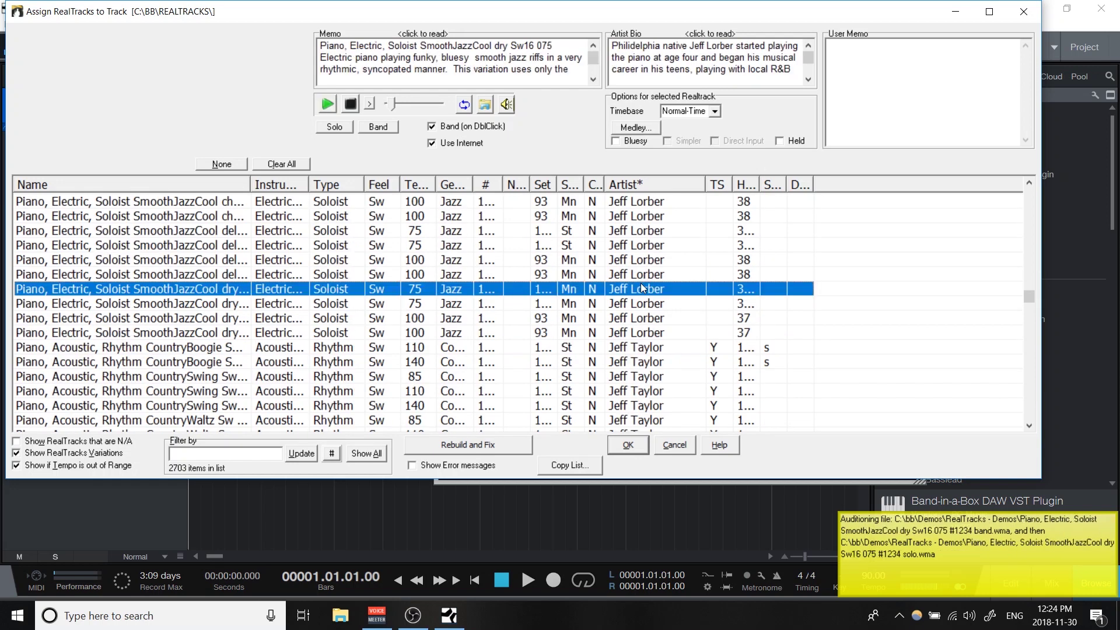
{"action": "scroll", "coordinate": [610, 309], "scroll_direction": "up", "scroll_amount": 7}
{"action": "scroll", "coordinate": [609, 310], "scroll_direction": "up", "scroll_amount": 10}
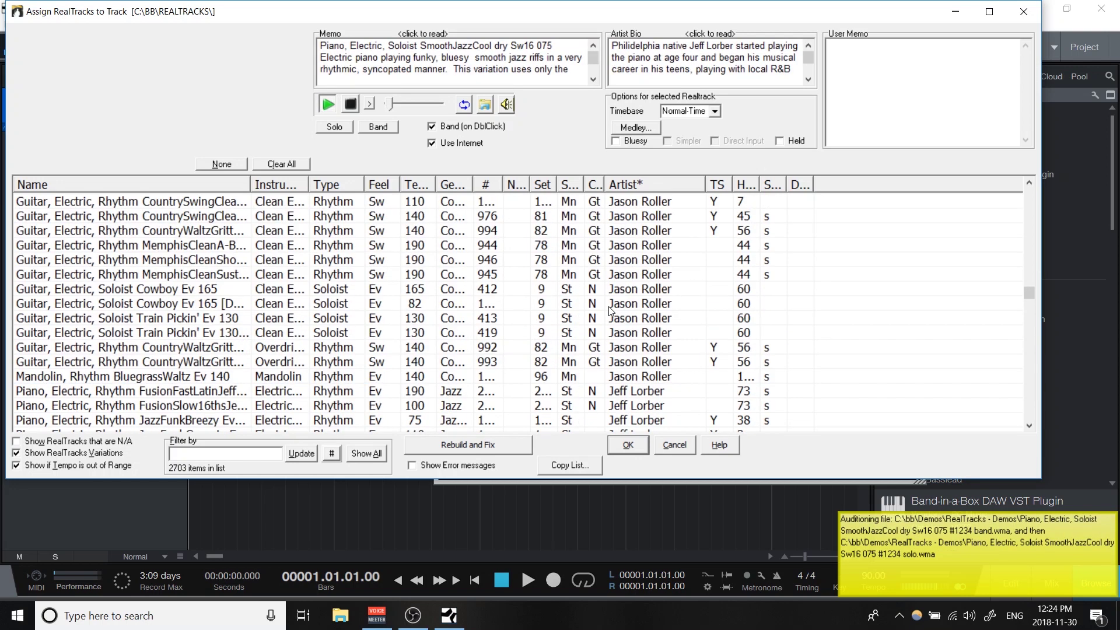
{"action": "left_click", "coordinate": [647, 289]}
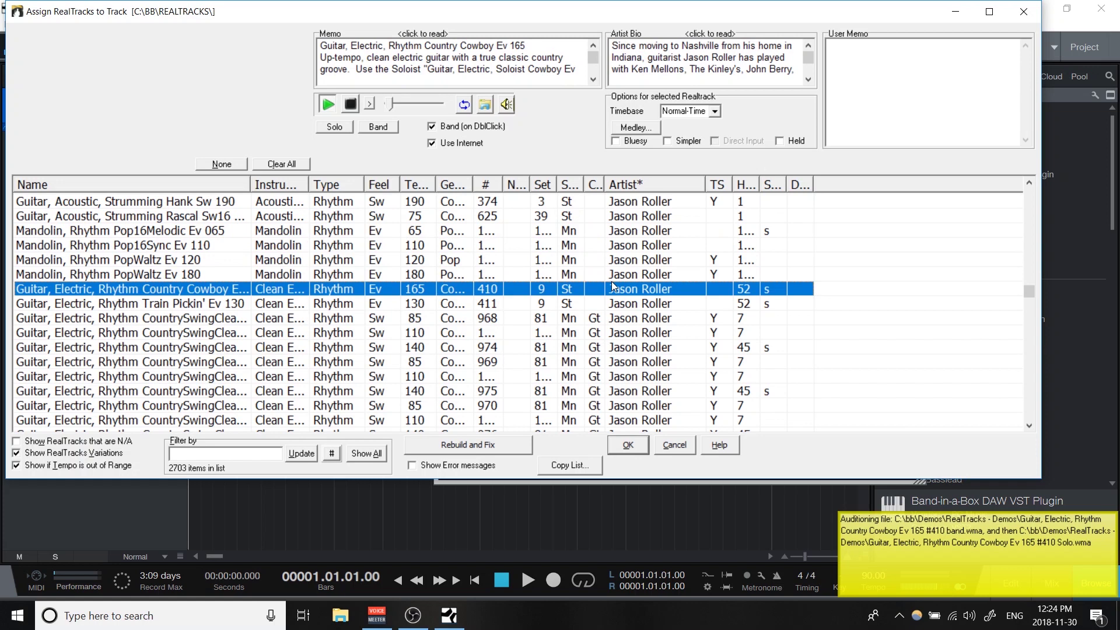
Audition the Guitar, Acoustic, Fingerpicking Hank Sw 120 RealTrack.
{"action": "scroll", "coordinate": [654, 294], "scroll_direction": "up", "scroll_amount": 5}
{"action": "left_click", "coordinate": [655, 291]}
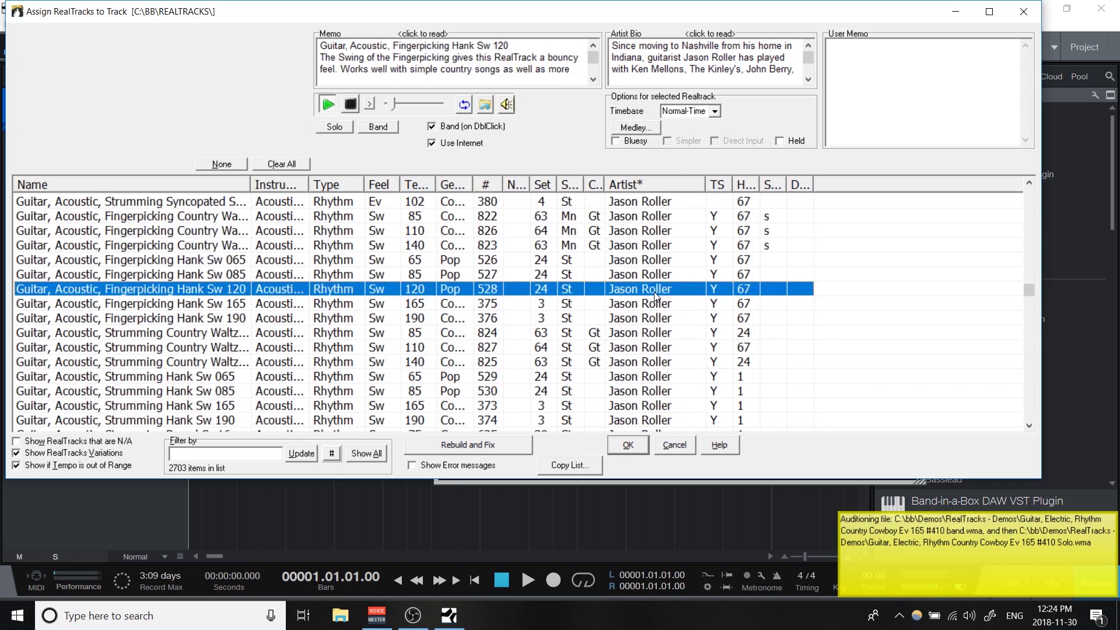
{"action": "scroll", "coordinate": [654, 296], "scroll_direction": "up", "scroll_amount": 3}
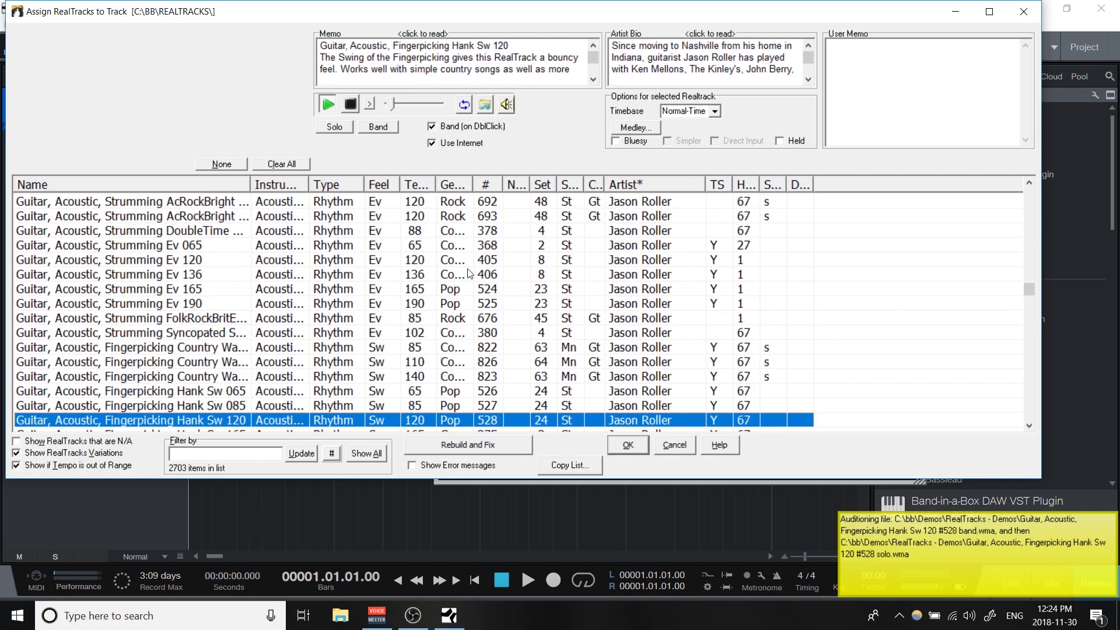
Filter the RealTracks list by "pedal steel" and sort the filtered list by tempo.
{"action": "scroll", "coordinate": [441, 271], "scroll_direction": "up", "scroll_amount": 9}
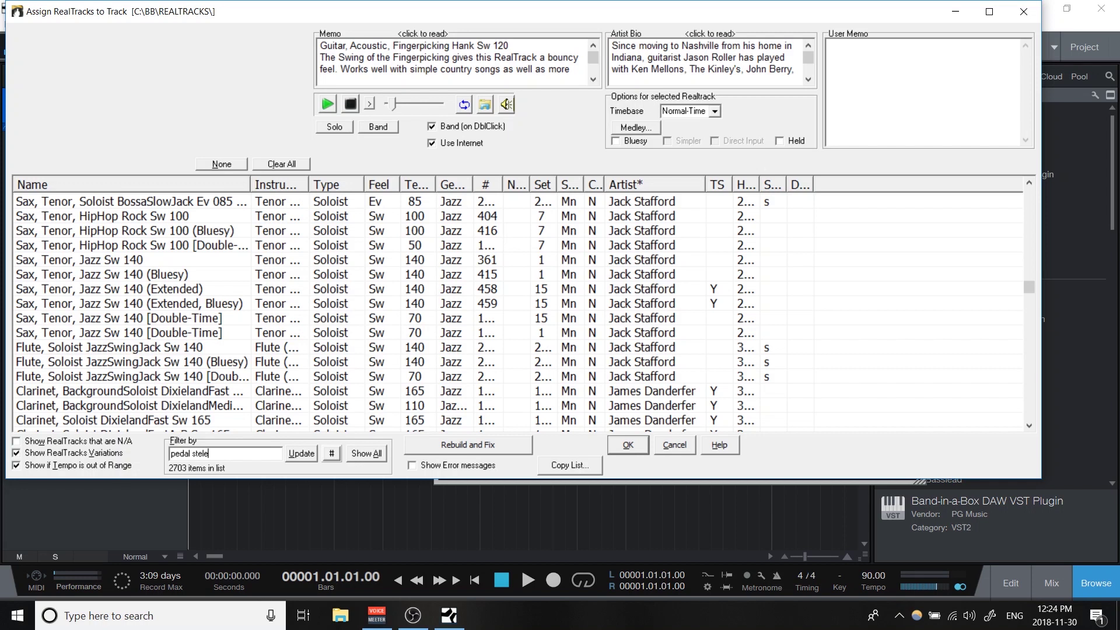
{"action": "key", "text": "Return"}
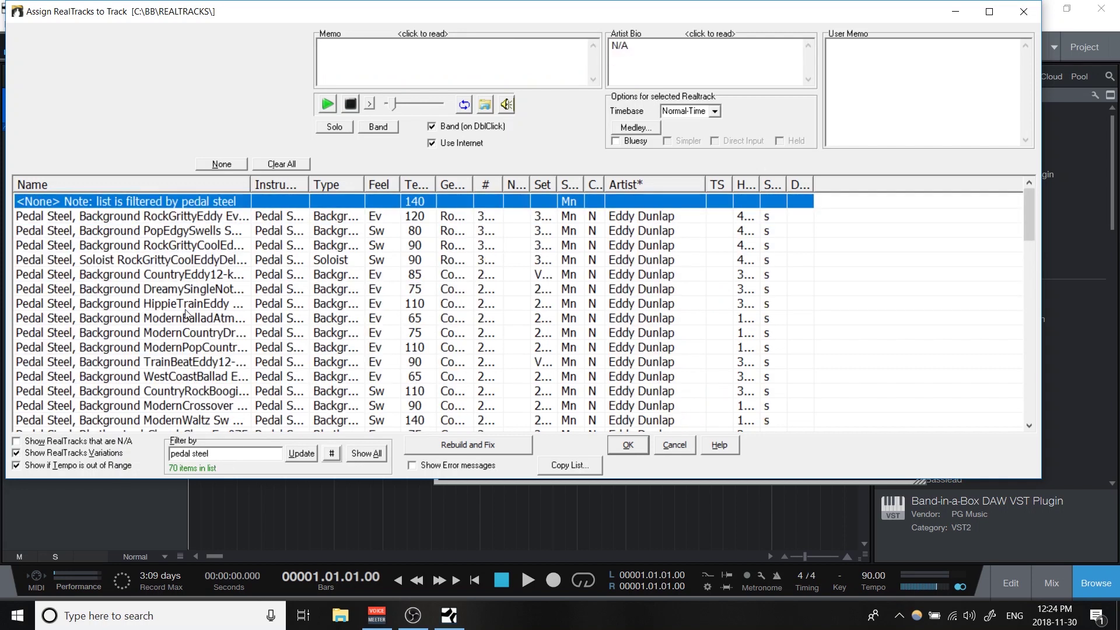
{"action": "scroll", "coordinate": [188, 314], "scroll_direction": "down", "scroll_amount": 10}
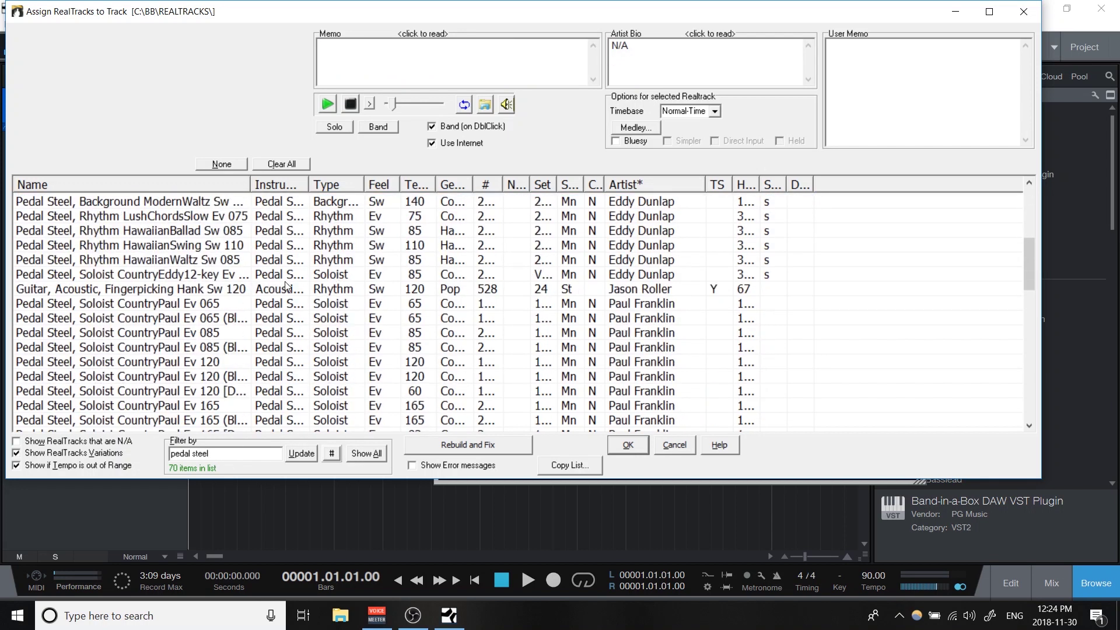
{"action": "left_click", "coordinate": [418, 184]}
{"action": "scroll", "coordinate": [382, 277], "scroll_direction": "down", "scroll_amount": 4}
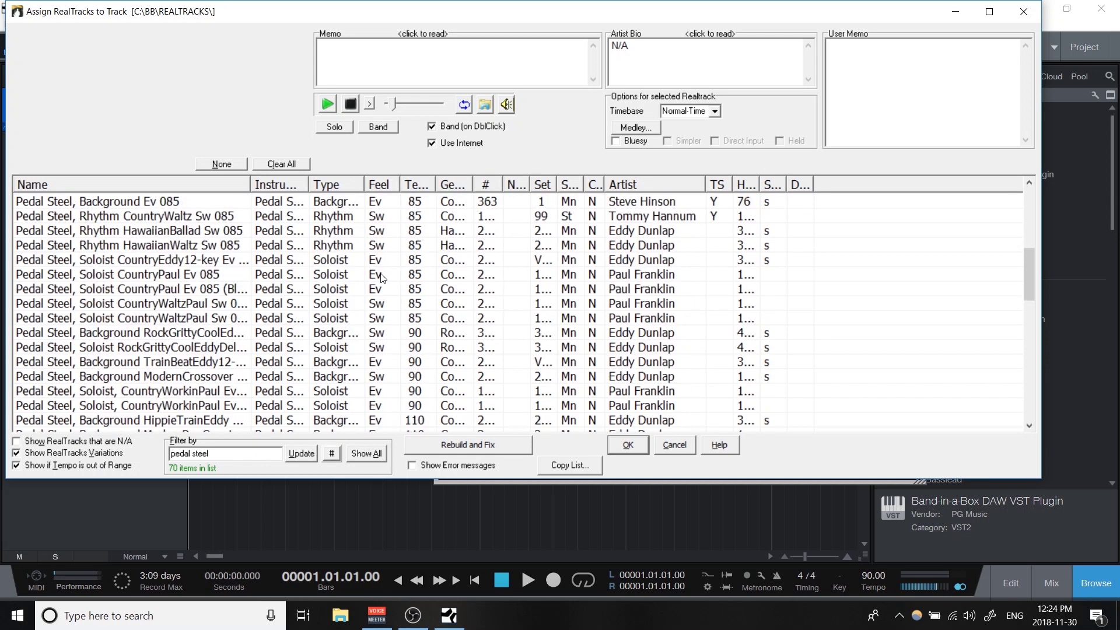
Audition the Pedal Steel, Soloist CountryPaul Ev 085 RealTrack and assign it to the plugin's first track.
{"action": "left_click", "coordinate": [149, 279]}
{"action": "double_click", "coordinate": [198, 279]}
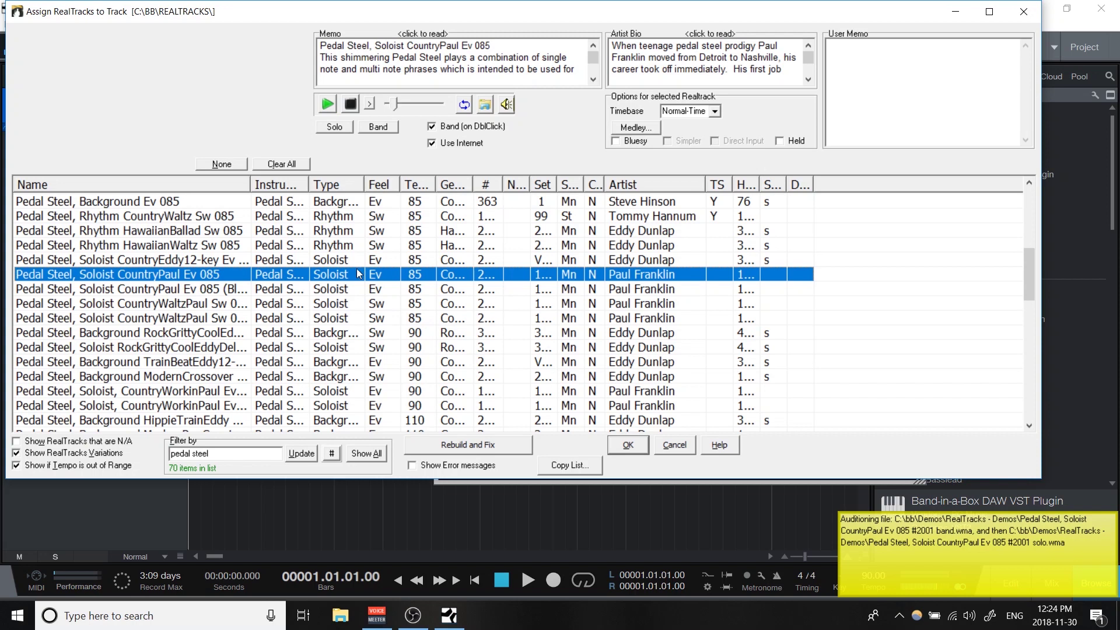
{"action": "left_click", "coordinate": [625, 446]}
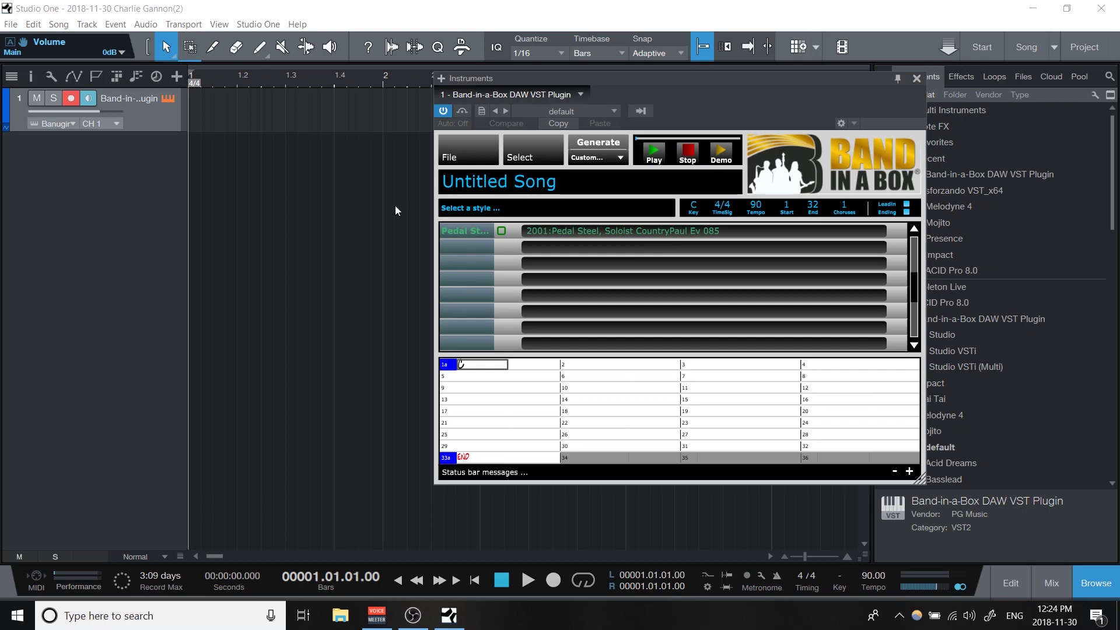
Remove the Pedal Steel RealTrack from the plugin's first track.
{"action": "right_click", "coordinate": [455, 236]}
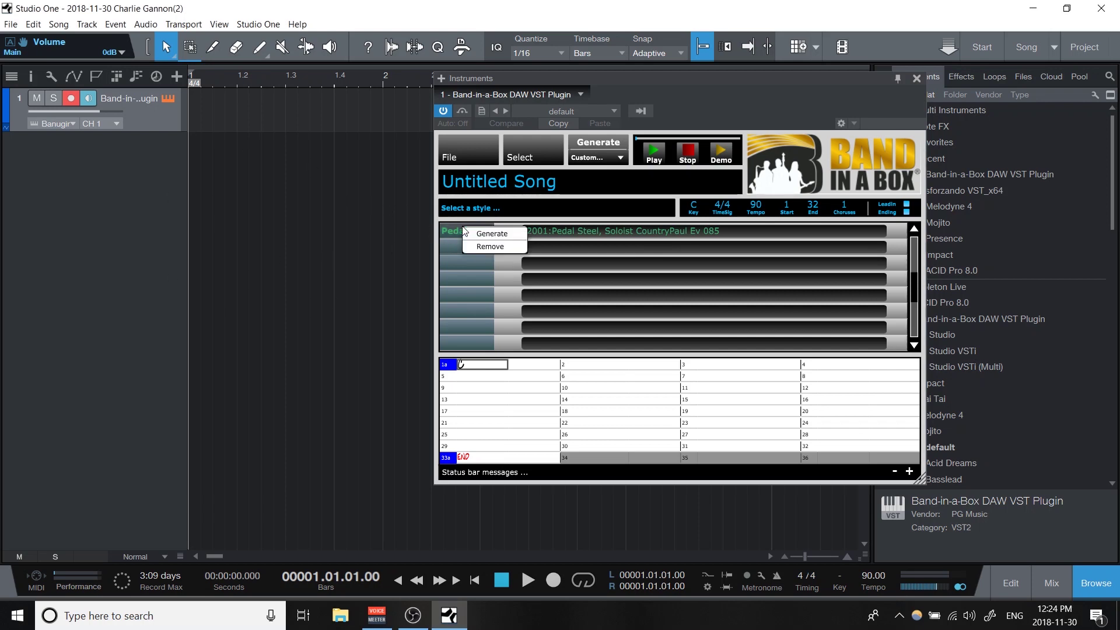
{"action": "left_click", "coordinate": [487, 248]}
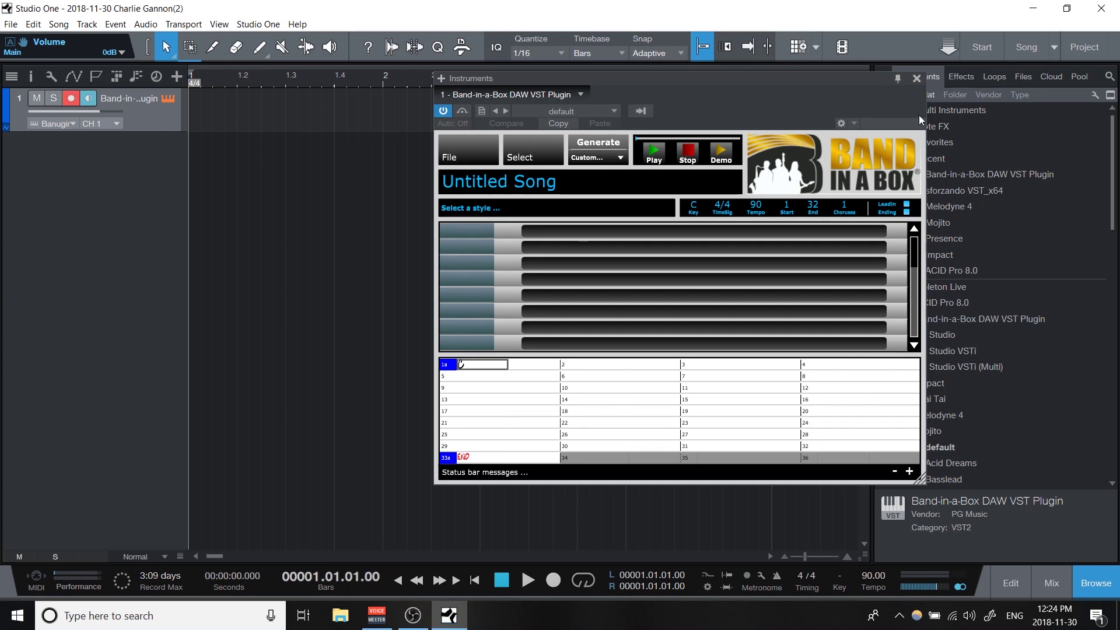
Move the plugin window clear of the instrument browser, close and reopen it, and hide the browser.
{"action": "left_click_drag", "start_coordinate": [912, 79], "coordinate": [753, 84]}
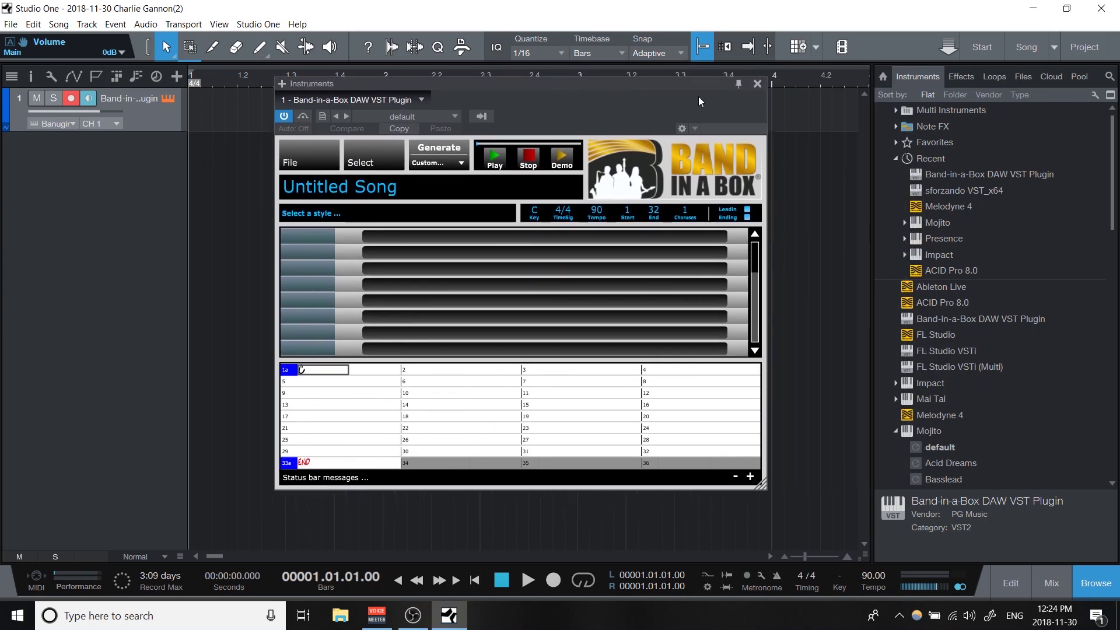
{"action": "left_click", "coordinate": [756, 84]}
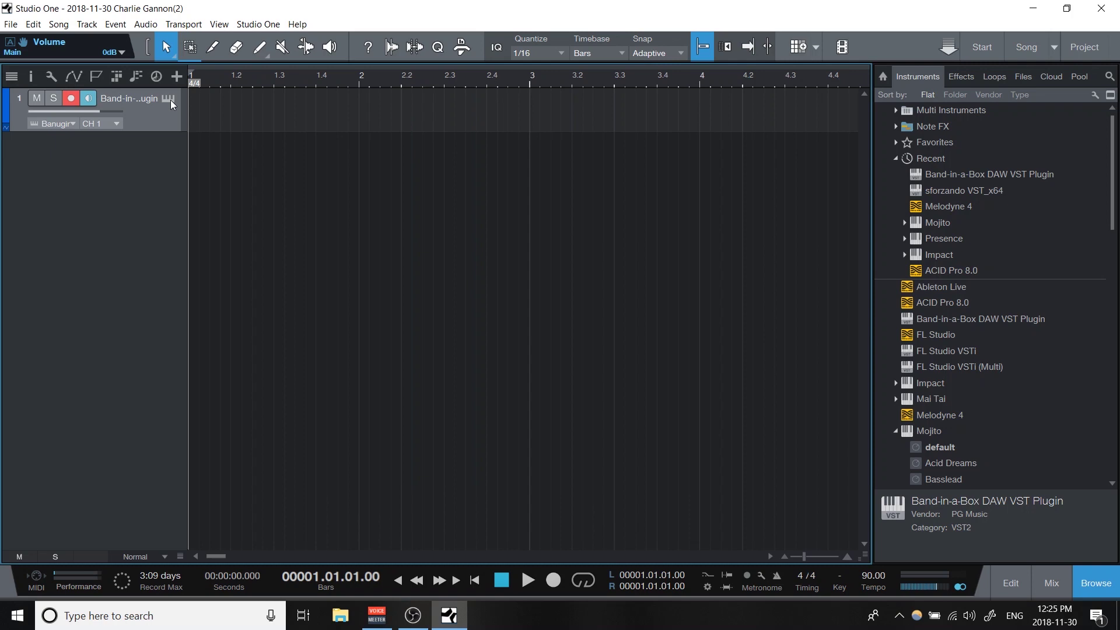
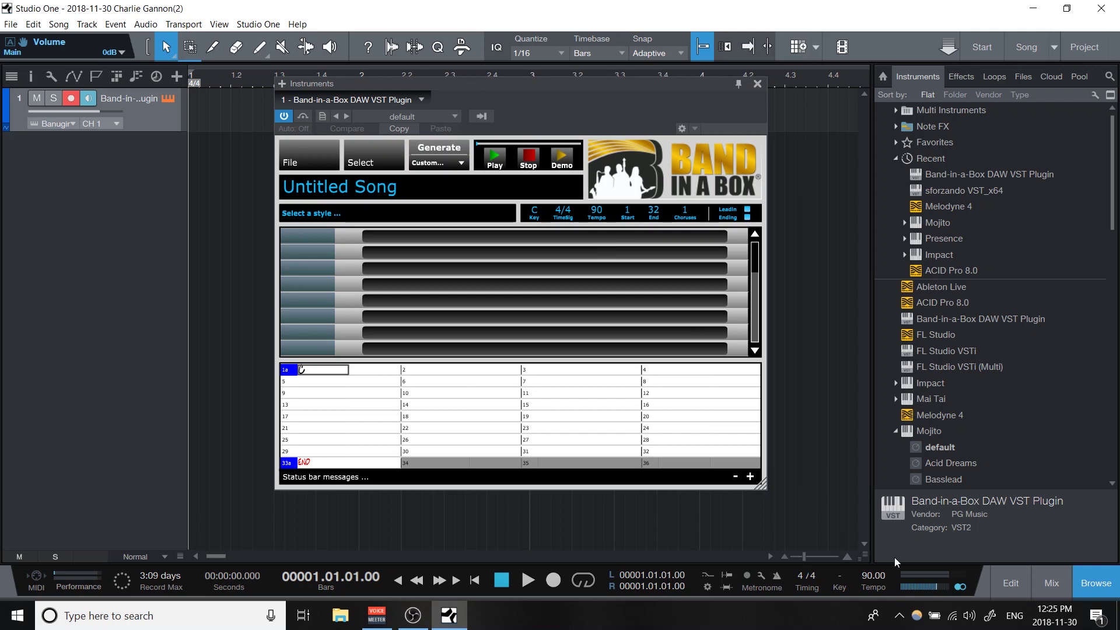
{"action": "left_click", "coordinate": [1106, 588]}
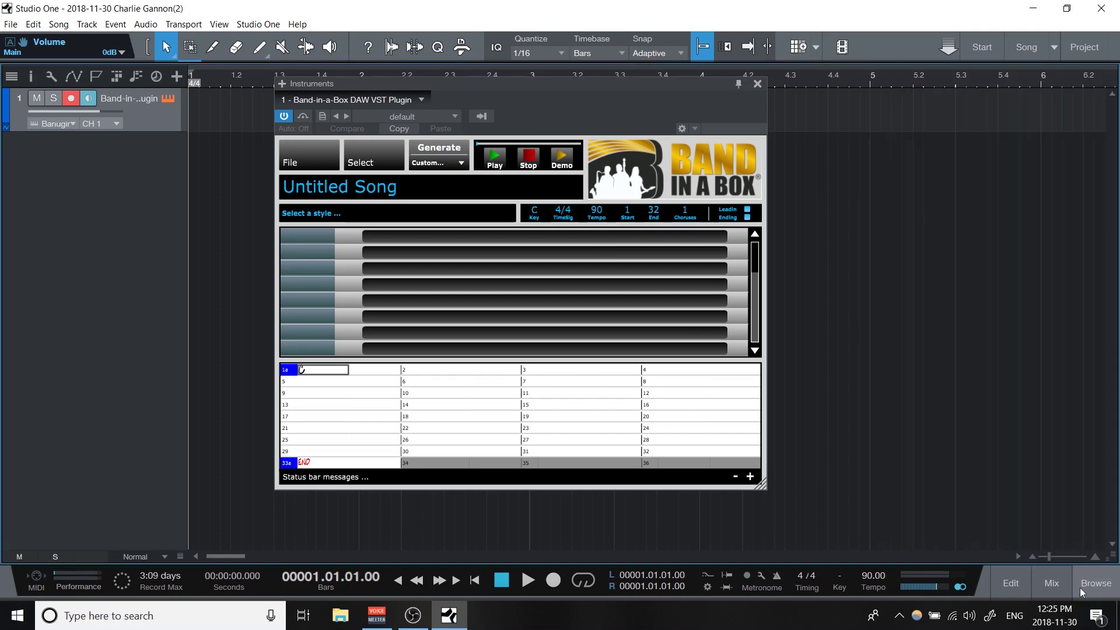
Open the StylePicker and filter the styles to show only the 2019 (newest) styles.
{"action": "left_click", "coordinate": [337, 217]}
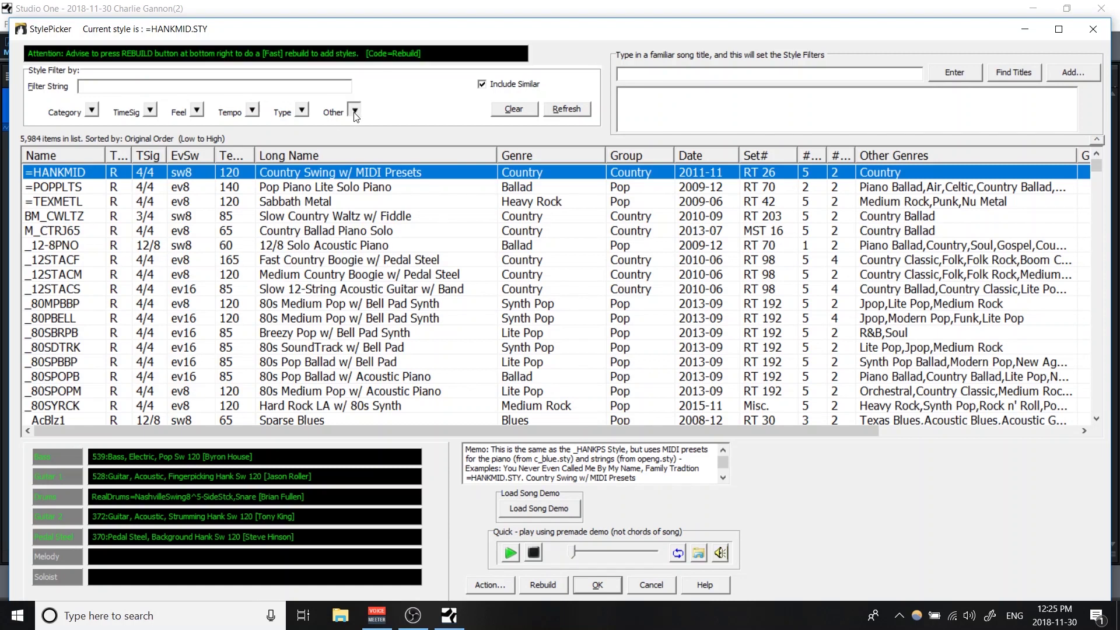
{"action": "left_click", "coordinate": [354, 111]}
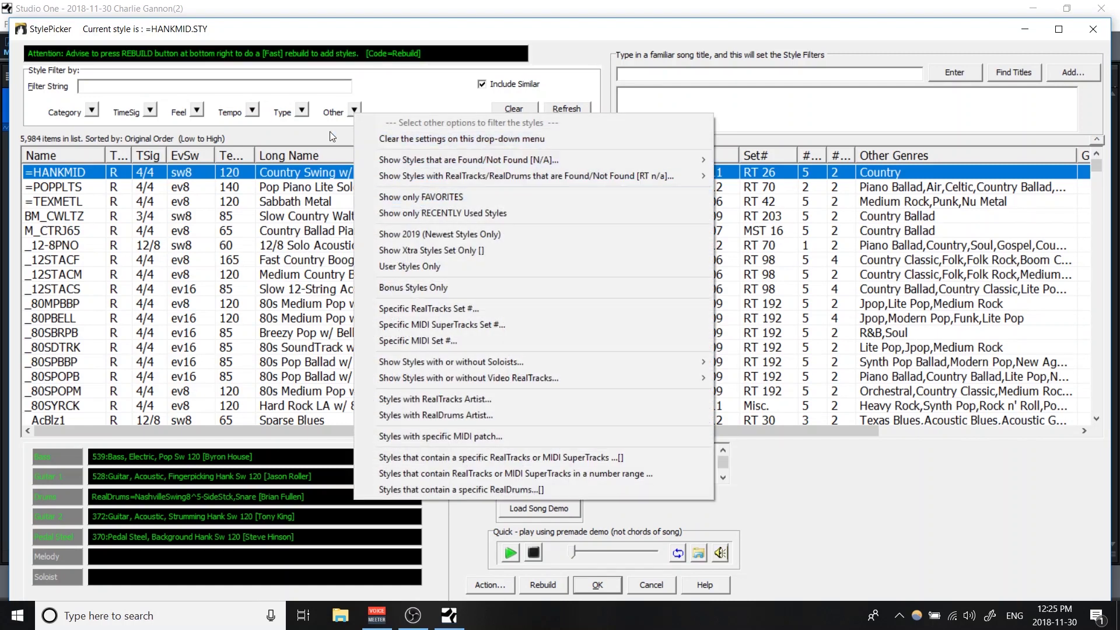
{"action": "left_click", "coordinate": [418, 235]}
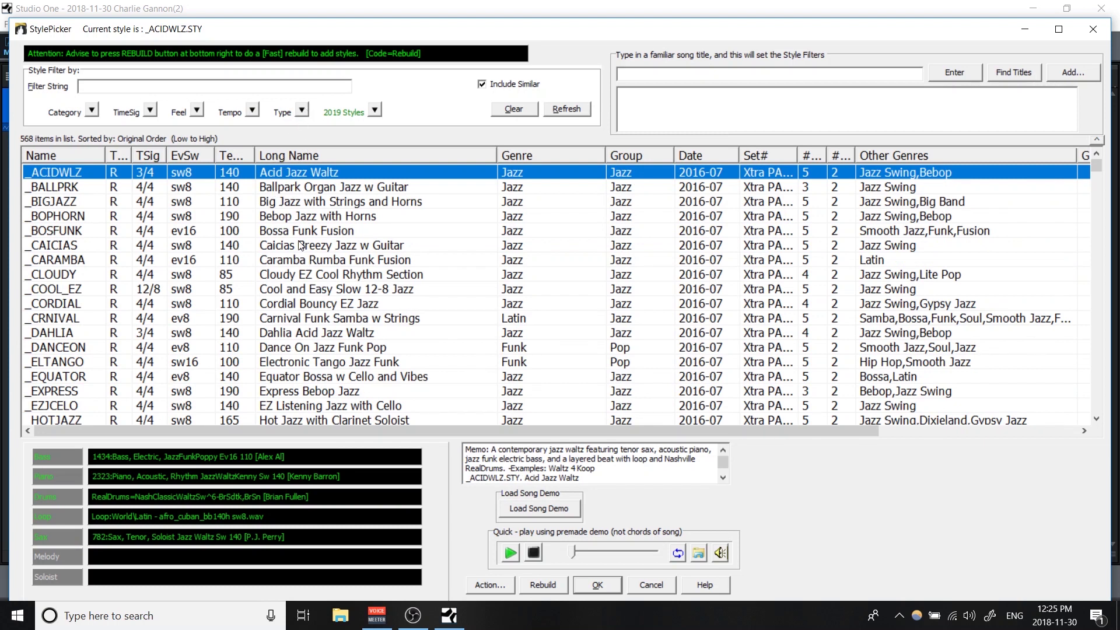
Browse the 2019 styles and audition Carnival Funk Samba w Strings and Jubilee Simple Dixieland Jazz.
{"action": "scroll", "coordinate": [344, 245], "scroll_direction": "down", "scroll_amount": 7}
{"action": "scroll", "coordinate": [356, 242], "scroll_direction": "up", "scroll_amount": 5}
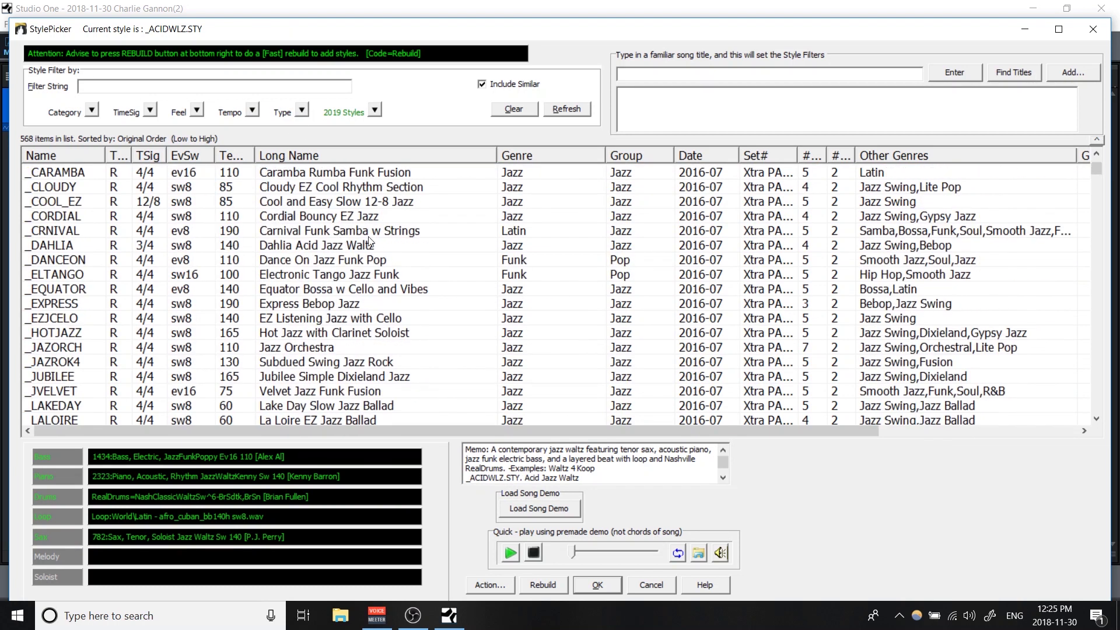
{"action": "left_click", "coordinate": [300, 232]}
{"action": "scroll", "coordinate": [414, 277], "scroll_direction": "down", "scroll_amount": 1}
{"action": "scroll", "coordinate": [368, 283], "scroll_direction": "down", "scroll_amount": 2}
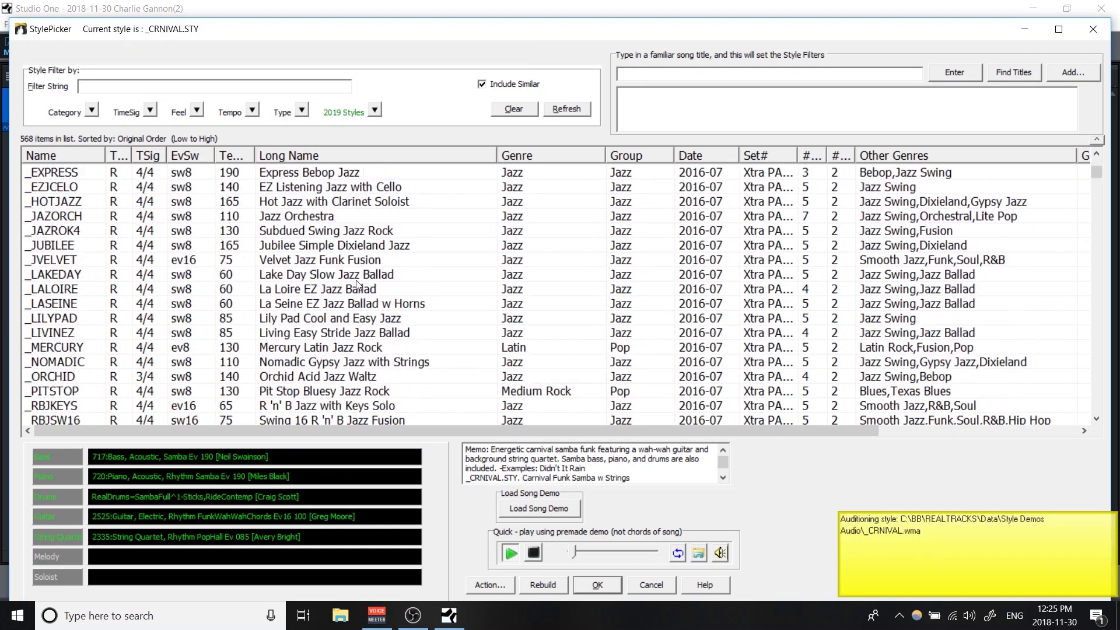
{"action": "left_click", "coordinate": [376, 243]}
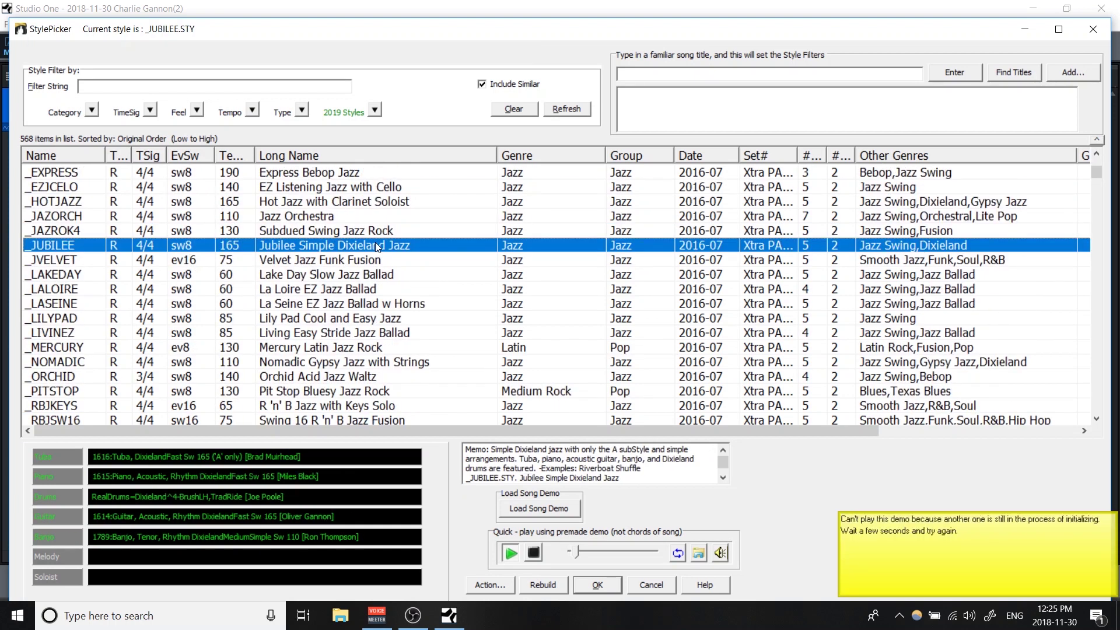
{"action": "scroll", "coordinate": [387, 243], "scroll_direction": "down", "scroll_amount": 5}
{"action": "scroll", "coordinate": [431, 263], "scroll_direction": "up", "scroll_amount": 9}
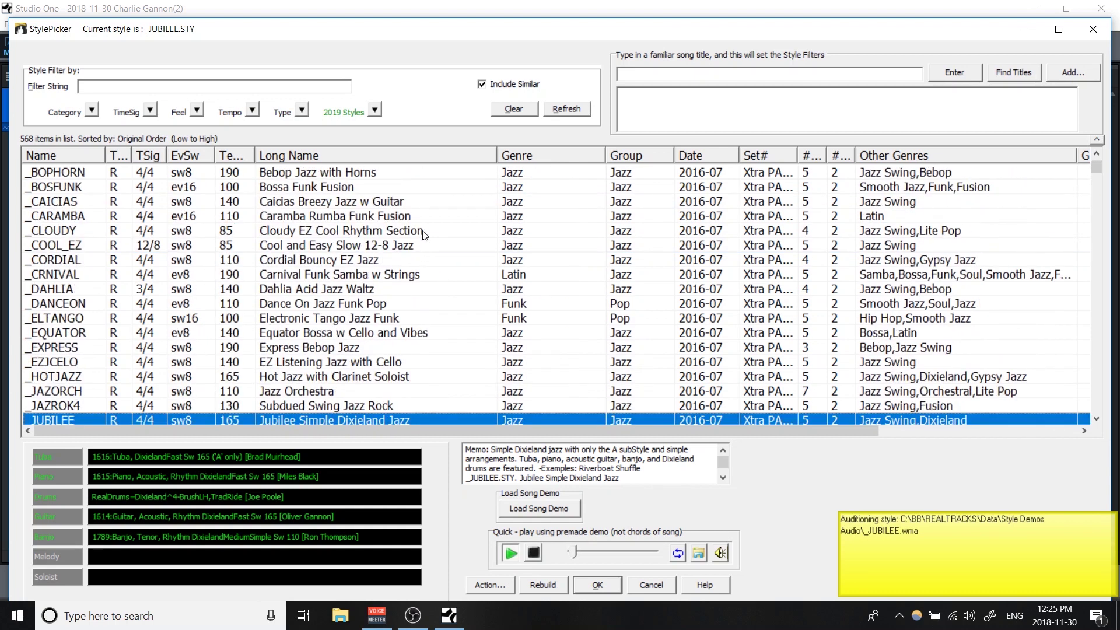
Sort the styles by genre and audition the Camp Sky Acst Solo Country Folk style.
{"action": "left_click", "coordinate": [536, 156]}
{"action": "scroll", "coordinate": [445, 257], "scroll_direction": "down", "scroll_amount": 3}
{"action": "scroll", "coordinate": [361, 220], "scroll_direction": "up", "scroll_amount": 3}
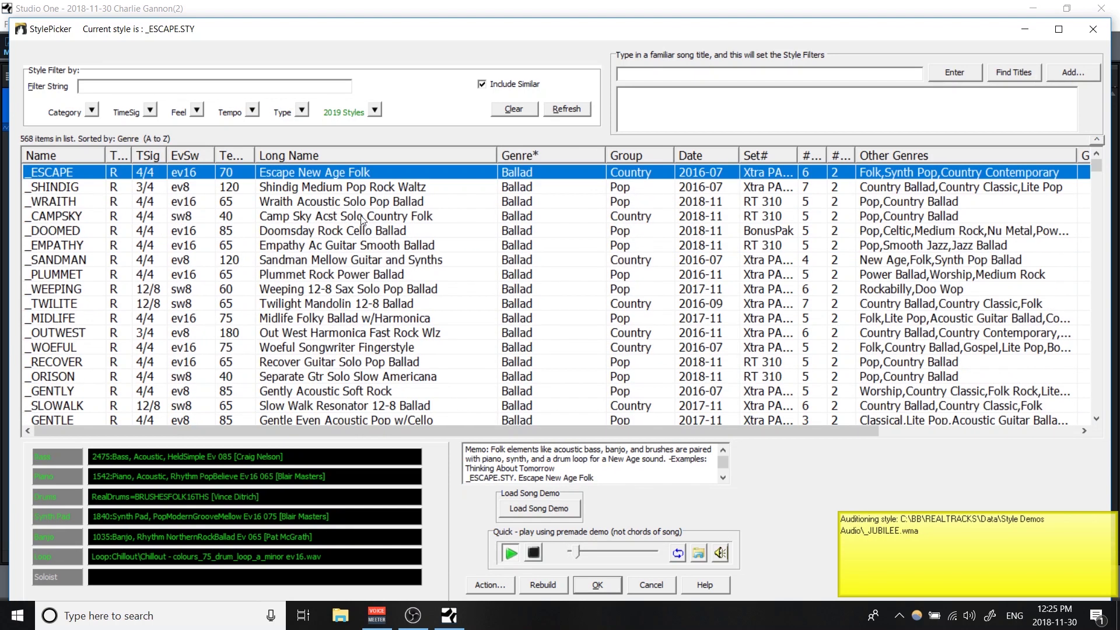
{"action": "left_click", "coordinate": [368, 217]}
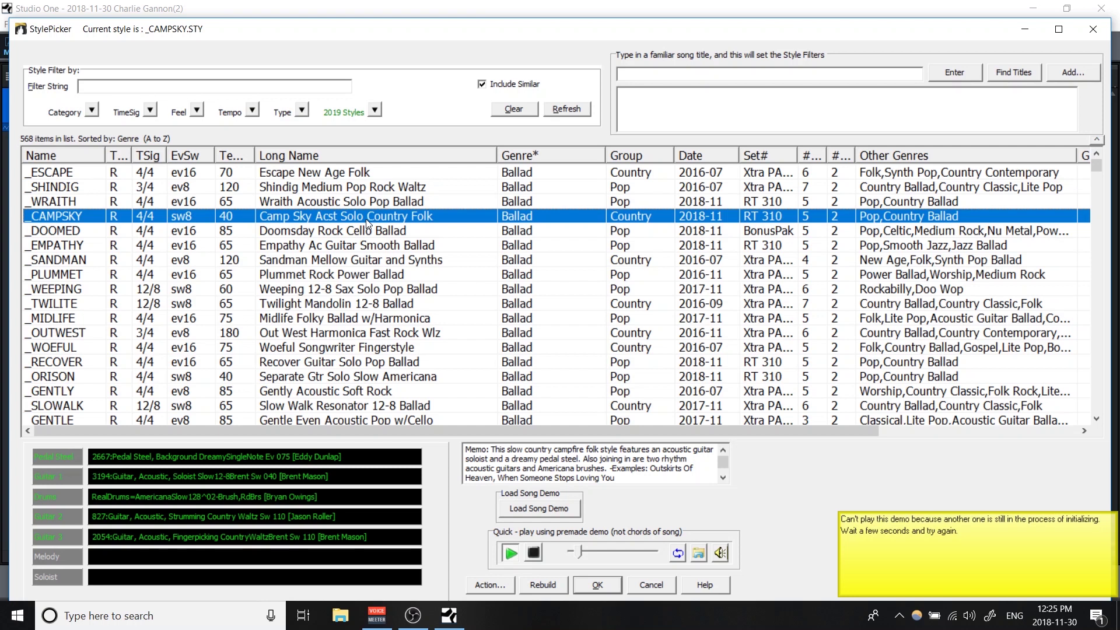
Audition the Twilight Mandolin 12-8 Ballad and Staunch Acst Solo Slow Americana styles, and browse on to the Bluegrass styles.
{"action": "scroll", "coordinate": [371, 220], "scroll_direction": "down", "scroll_amount": 2}
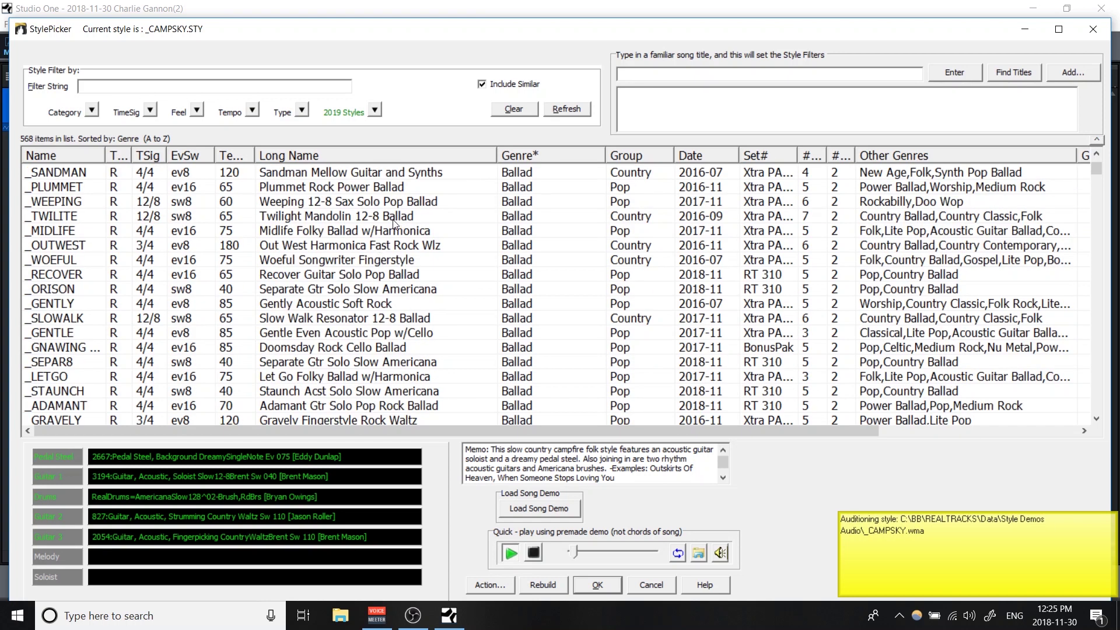
{"action": "left_click", "coordinate": [394, 222]}
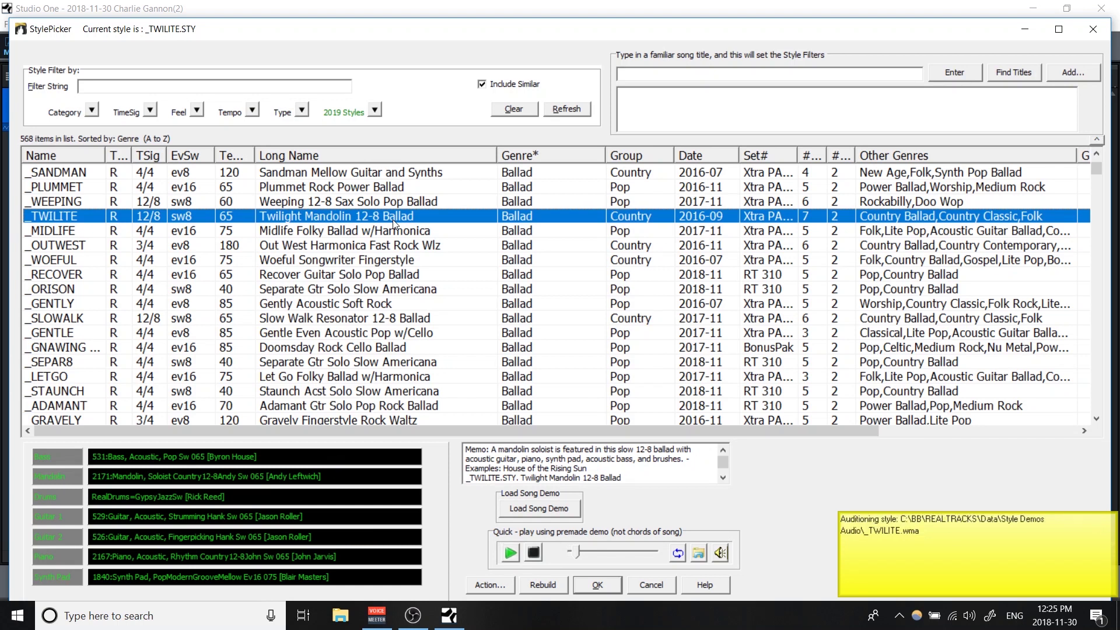
{"action": "scroll", "coordinate": [408, 257], "scroll_direction": "down", "scroll_amount": 2}
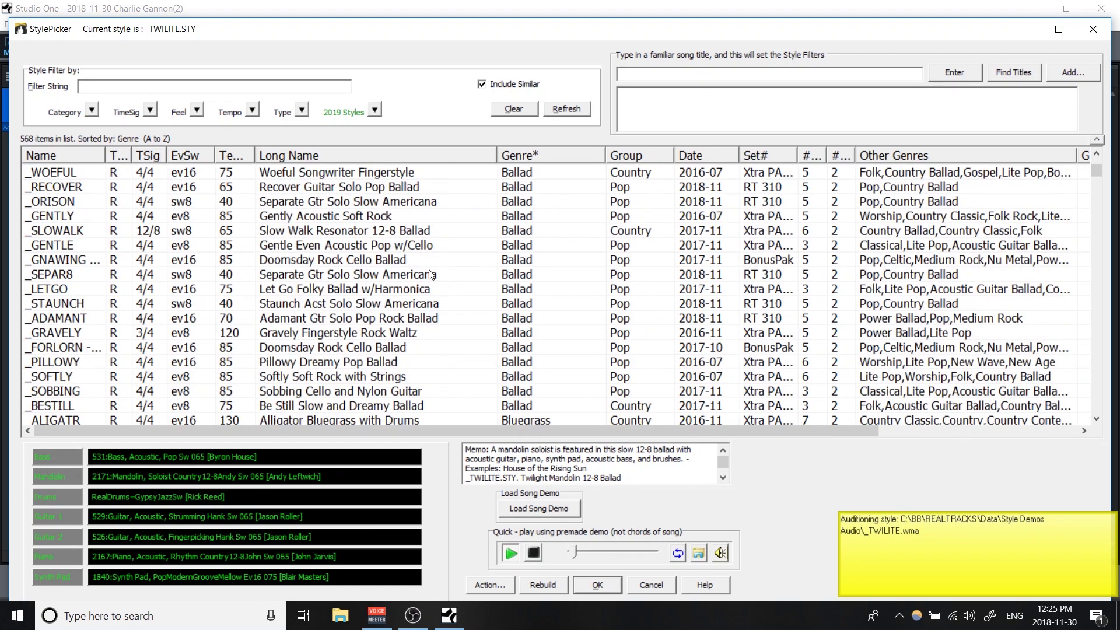
{"action": "left_click", "coordinate": [378, 306]}
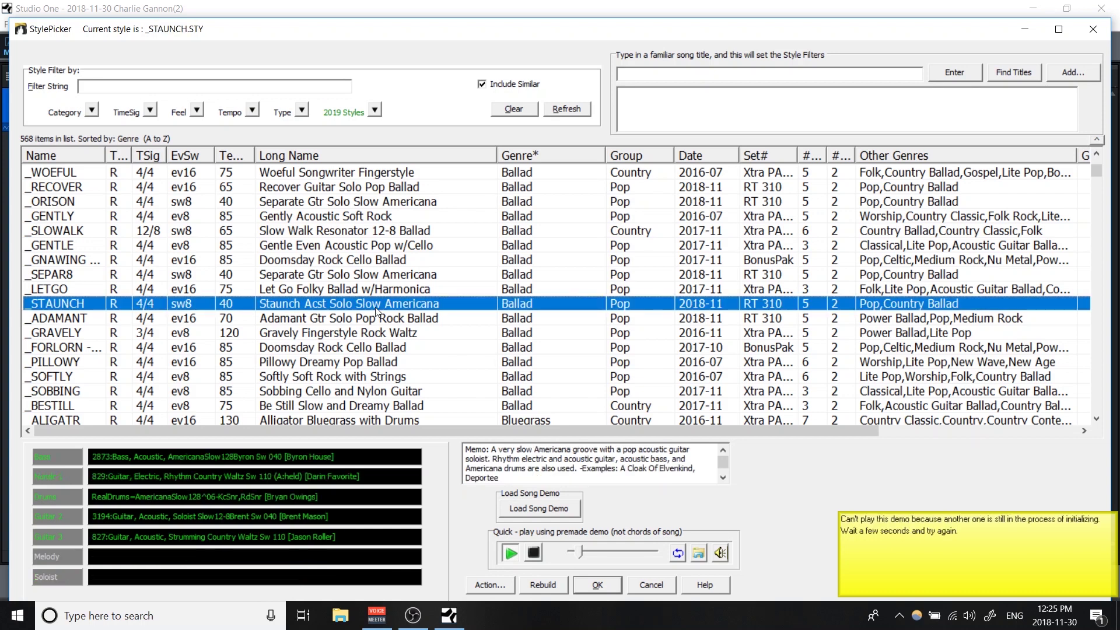
{"action": "scroll", "coordinate": [385, 295], "scroll_direction": "down", "scroll_amount": 8}
{"action": "scroll", "coordinate": [394, 281], "scroll_direction": "up", "scroll_amount": 3}
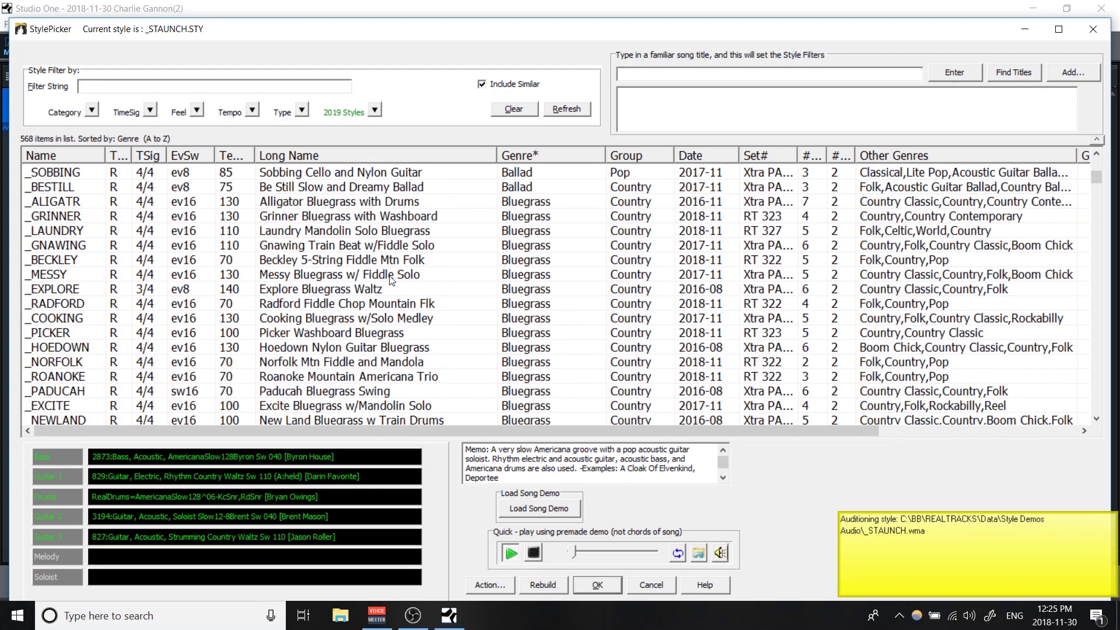
Audition the Gnawing Train Beat w/Fiddle Solo style and browse on through the 2019 country styles.
{"action": "left_click", "coordinate": [303, 246]}
{"action": "scroll", "coordinate": [384, 268], "scroll_direction": "down", "scroll_amount": 5}
{"action": "scroll", "coordinate": [388, 266], "scroll_direction": "down", "scroll_amount": 13}
{"action": "scroll", "coordinate": [433, 261], "scroll_direction": "up", "scroll_amount": 4}
{"action": "scroll", "coordinate": [435, 269], "scroll_direction": "down", "scroll_amount": 15}
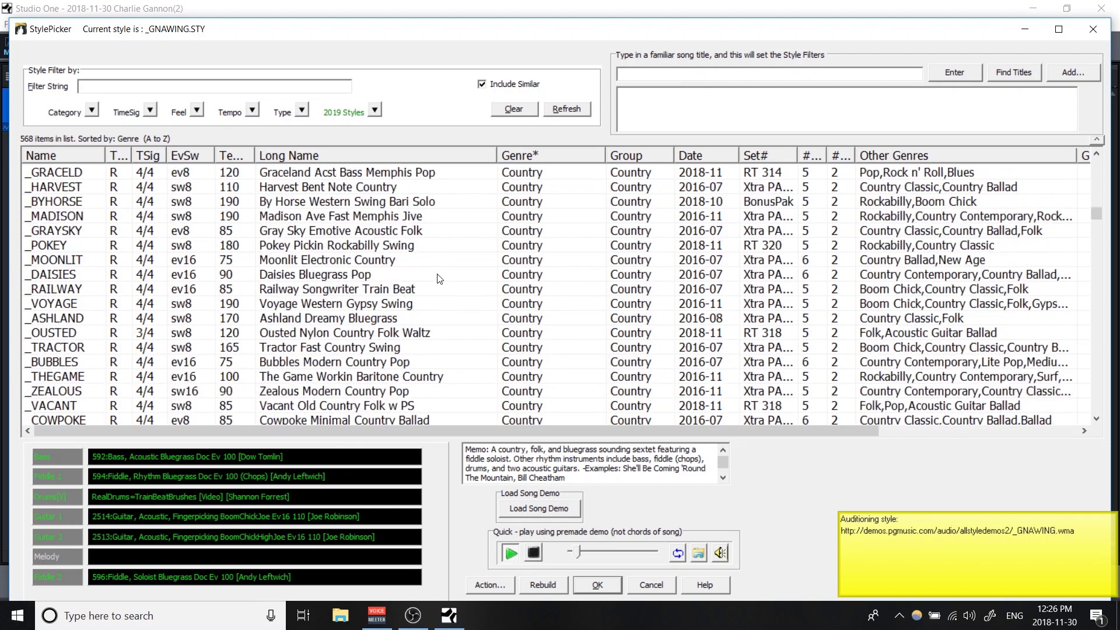
Audition the Big Top Gypsy Bluegrass style and look through the surrounding country styles.
{"action": "scroll", "coordinate": [420, 271], "scroll_direction": "down", "scroll_amount": 7}
{"action": "left_click", "coordinate": [400, 264]}
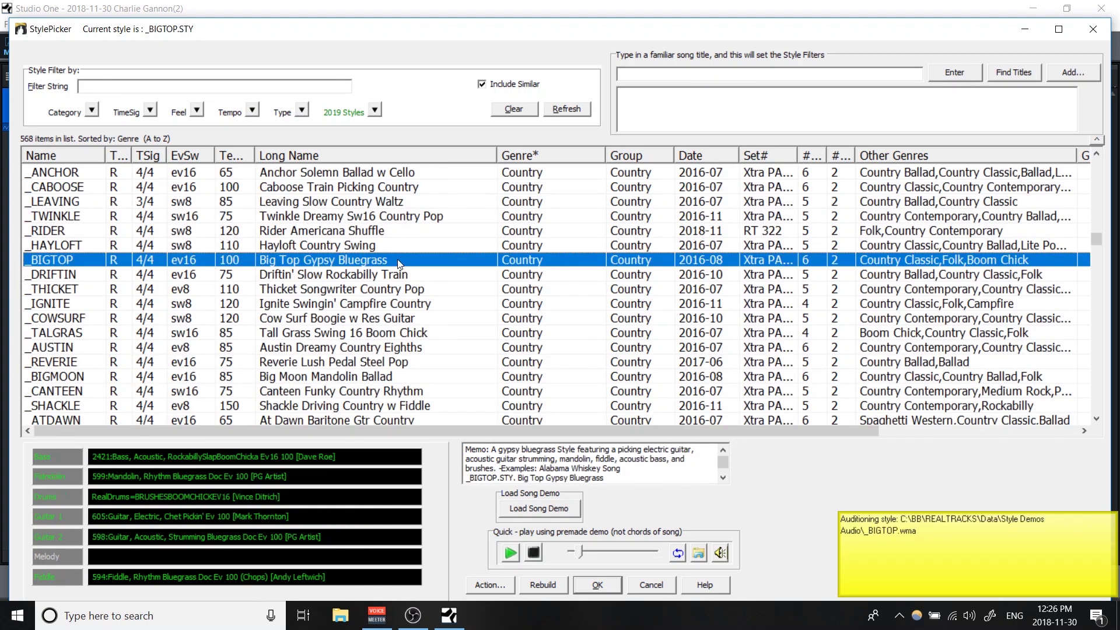
{"action": "scroll", "coordinate": [409, 267], "scroll_direction": "down", "scroll_amount": 5}
{"action": "scroll", "coordinate": [411, 268], "scroll_direction": "down", "scroll_amount": 8}
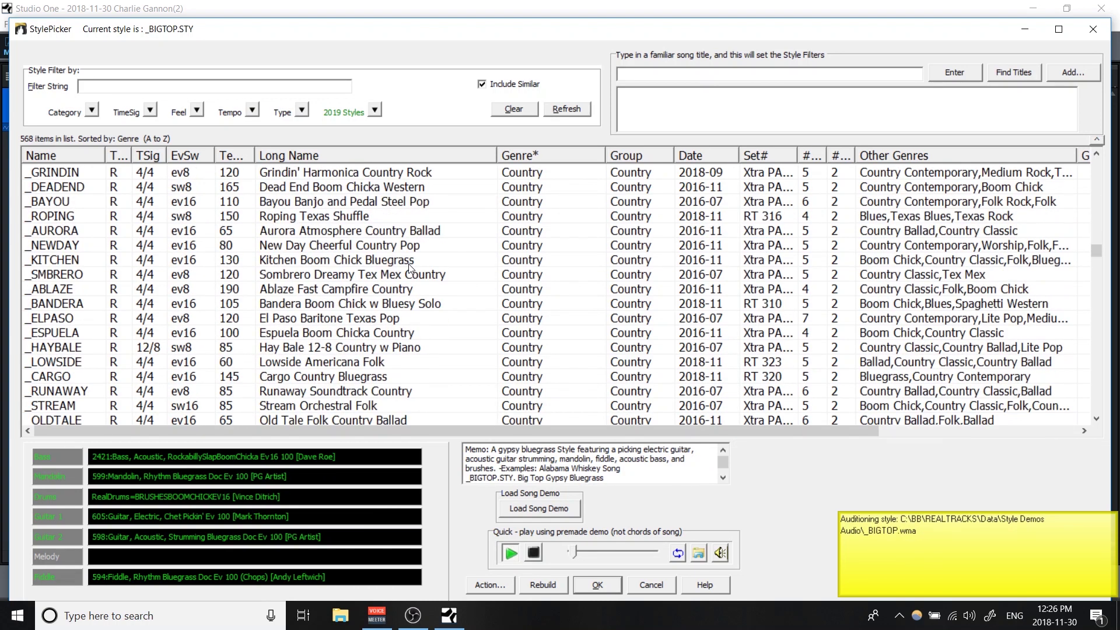
{"action": "scroll", "coordinate": [379, 257], "scroll_direction": "up", "scroll_amount": 6}
{"action": "scroll", "coordinate": [378, 257], "scroll_direction": "up", "scroll_amount": 10}
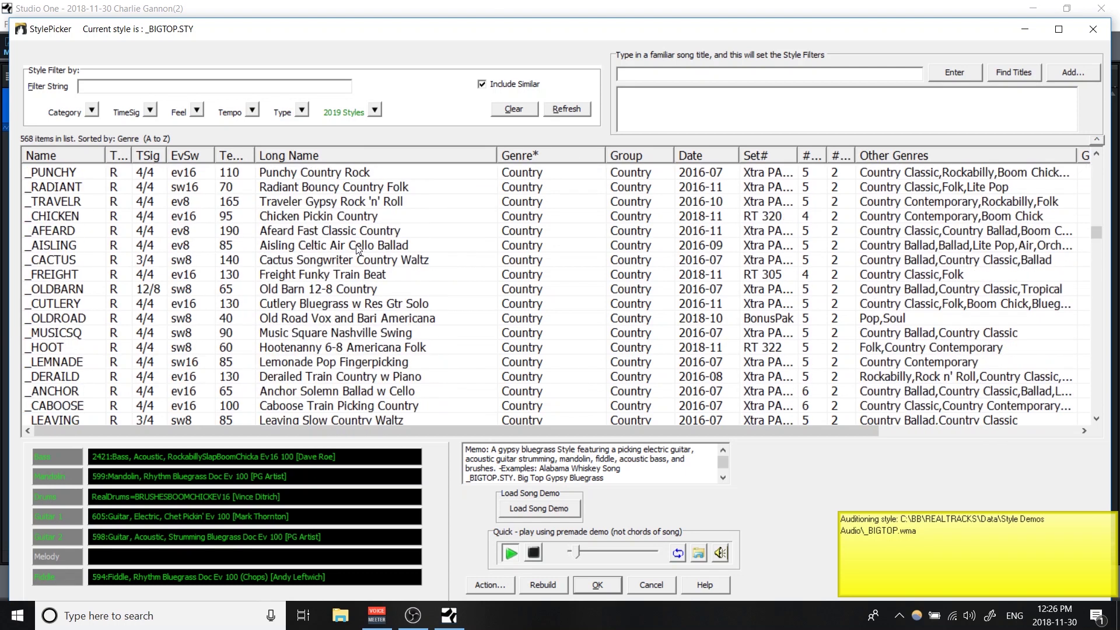
Clear the 2019 style filter and filter the full style list by the string "train beat".
{"action": "left_click", "coordinate": [498, 111]}
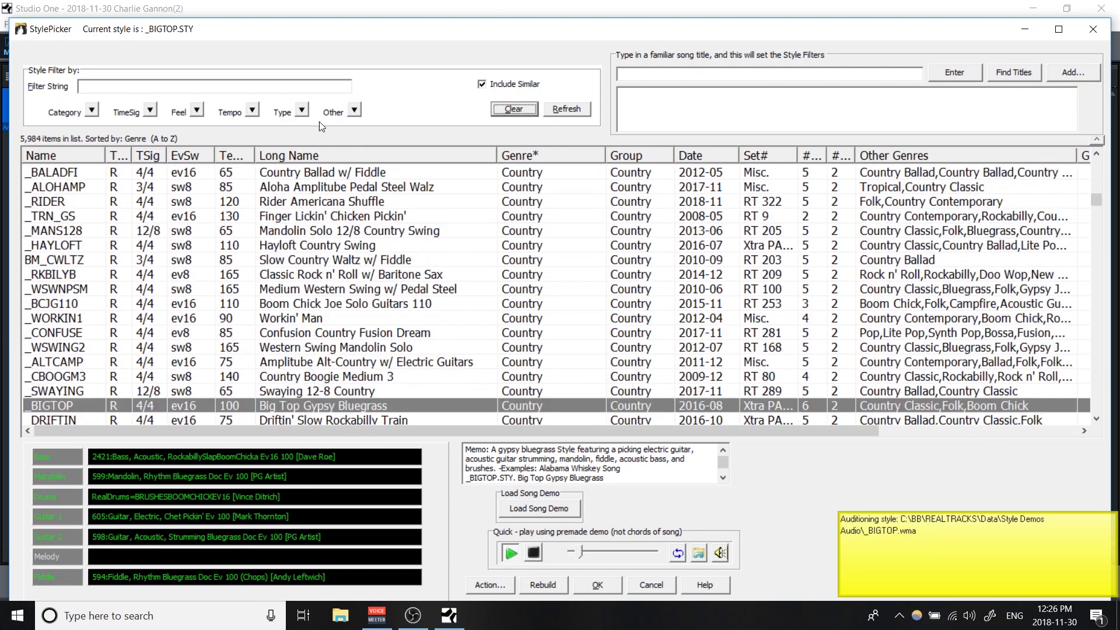
{"action": "left_click", "coordinate": [260, 86]}
{"action": "type", "text": "train beat"}
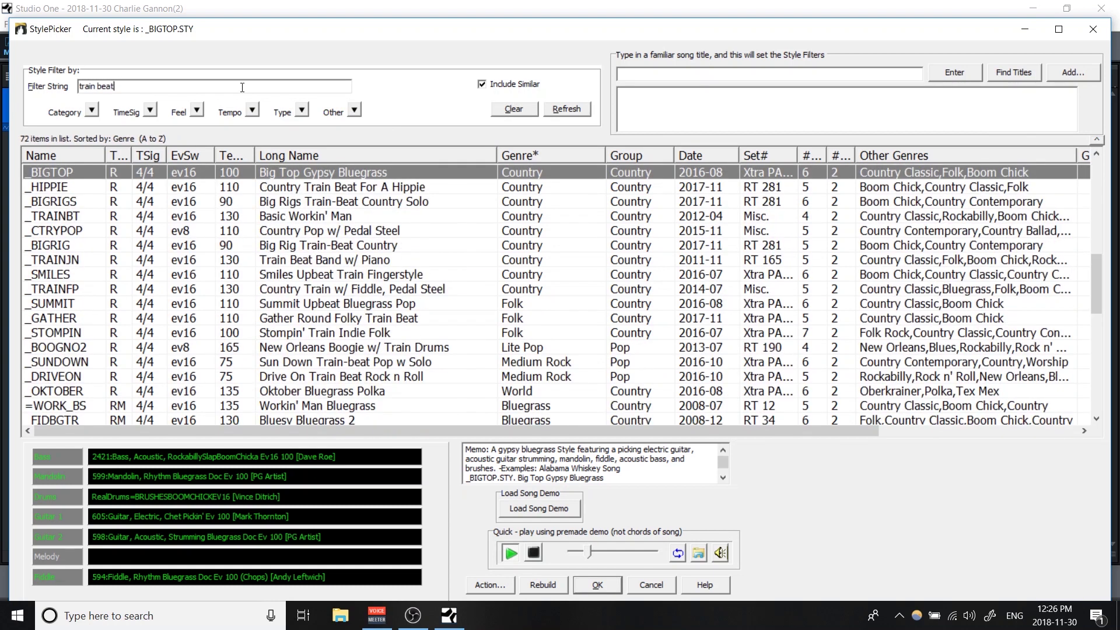
Audition the Big Rigs Train-Beat Country Solo and Drive On Train Beat Rock n Roll styles.
{"action": "double_click", "coordinate": [367, 202]}
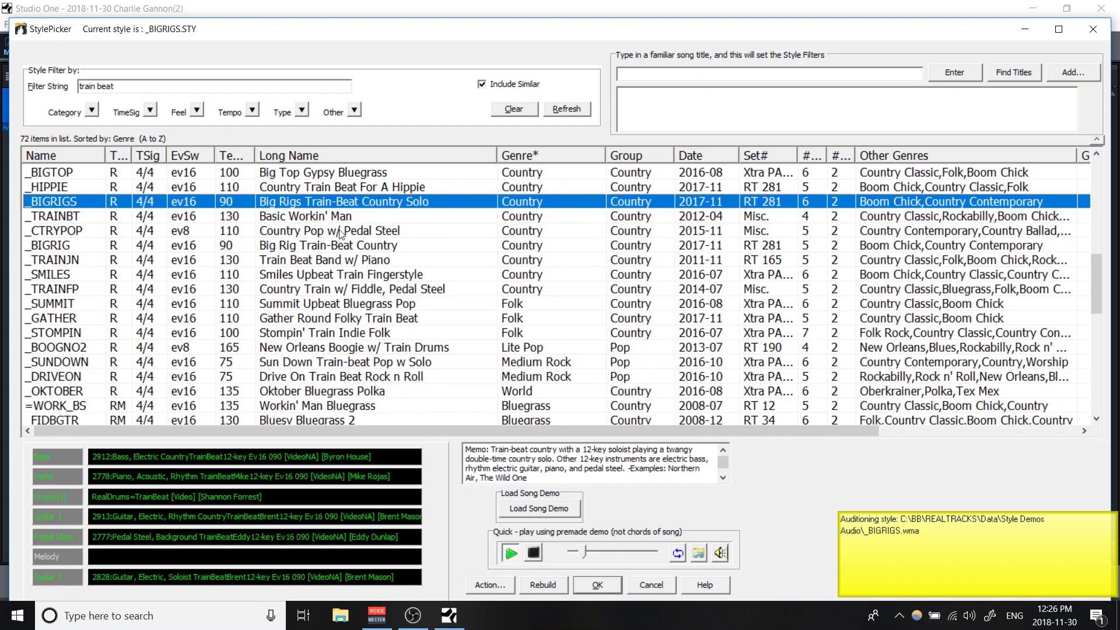
{"action": "left_click", "coordinate": [355, 377]}
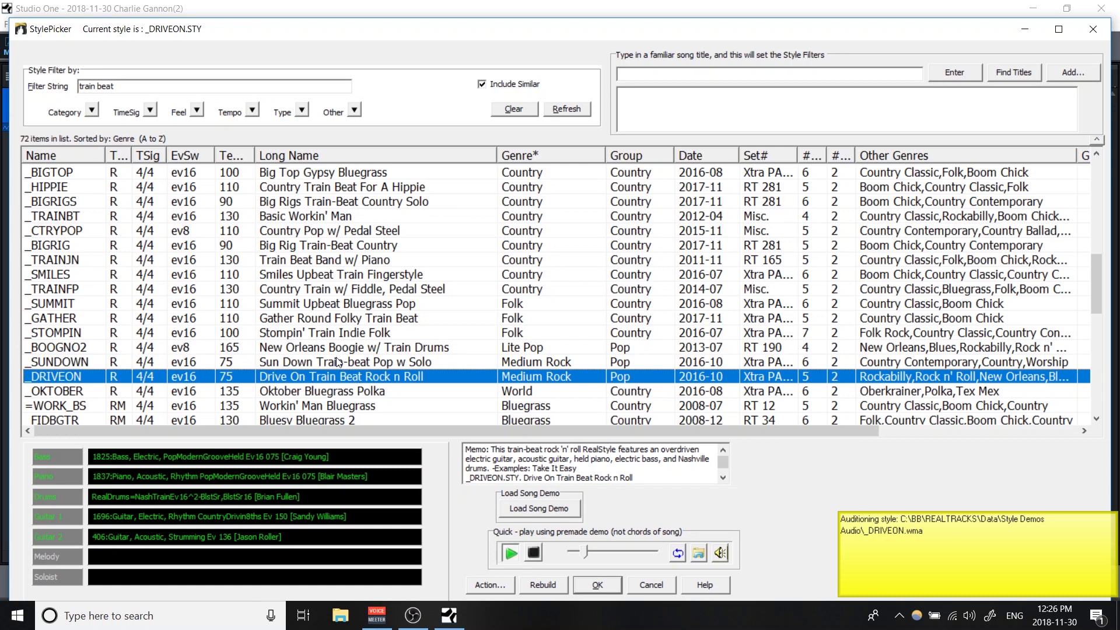
{"action": "scroll", "coordinate": [283, 231], "scroll_direction": "down", "scroll_amount": 2}
{"action": "scroll", "coordinate": [282, 226], "scroll_direction": "up", "scroll_amount": 4}
{"action": "scroll", "coordinate": [282, 226], "scroll_direction": "up", "scroll_amount": 1}
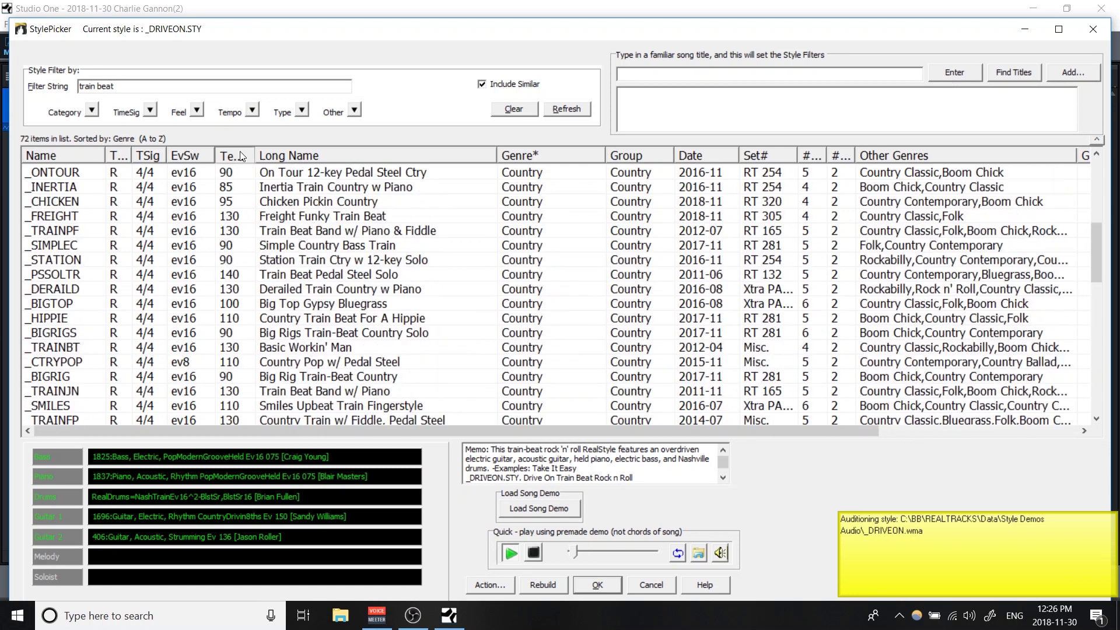
Sort the train beat styles by tempo from low to high and look through the 90 BPM ones.
{"action": "left_click", "coordinate": [230, 155]}
{"action": "scroll", "coordinate": [286, 230], "scroll_direction": "down", "scroll_amount": 2}
{"action": "scroll", "coordinate": [288, 236], "scroll_direction": "up", "scroll_amount": 1}
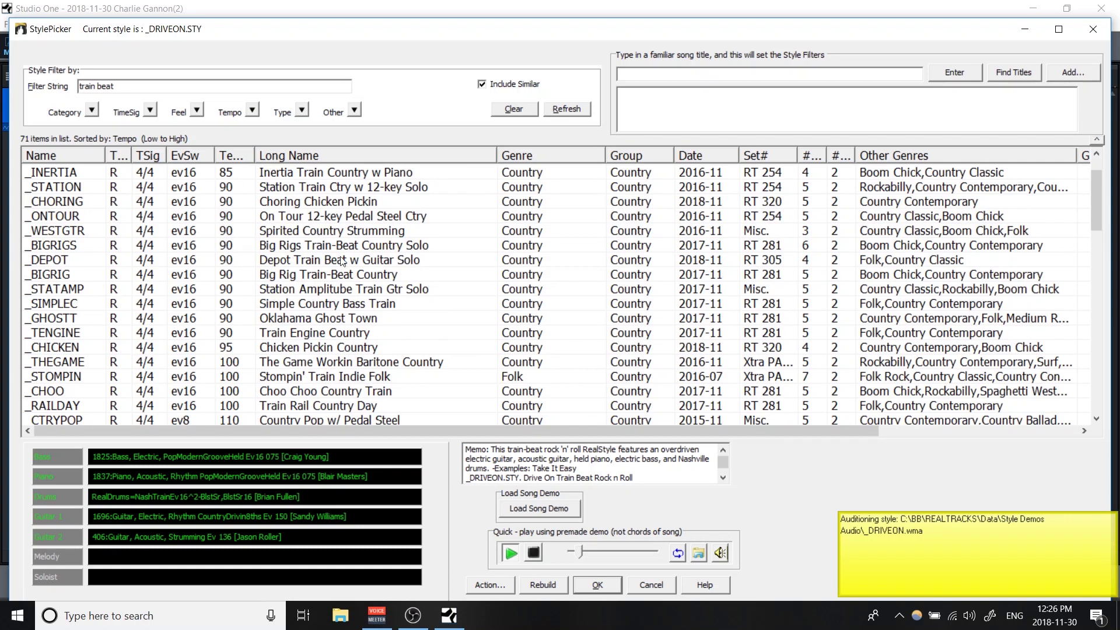
Audition Chicken Pickin Country, and choose Train Engine Country as the song's style.
{"action": "left_click", "coordinate": [360, 346]}
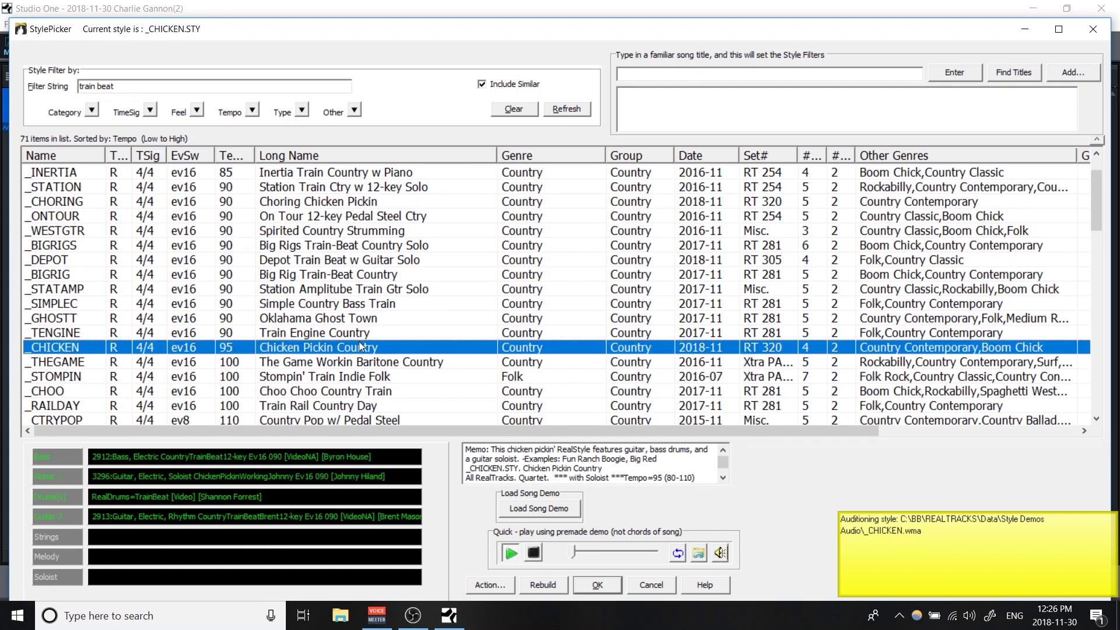
{"action": "left_click", "coordinate": [359, 332]}
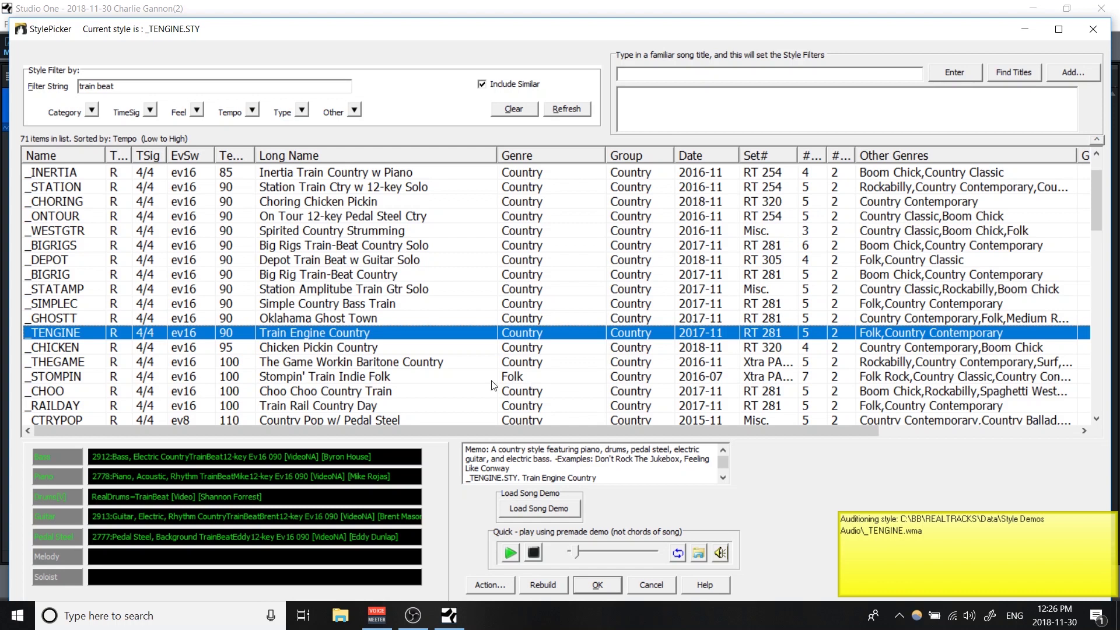
{"action": "left_click", "coordinate": [604, 586]}
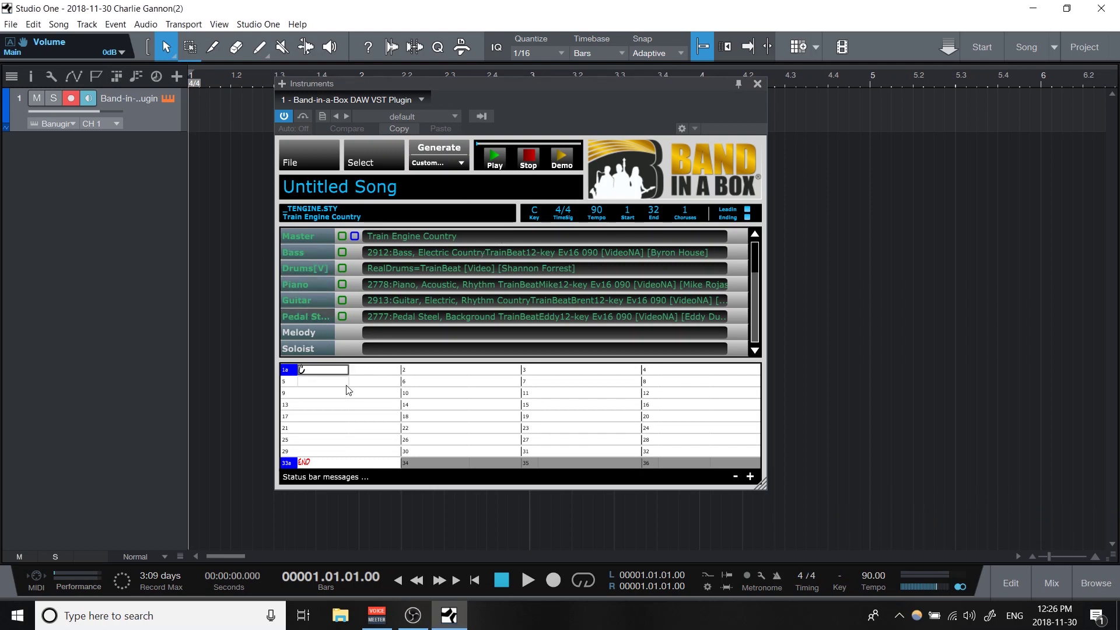
Enter an F chord in bar 2, C in bar 3 and F in bar 5 of the chord sheet.
{"action": "left_click", "coordinate": [458, 374]}
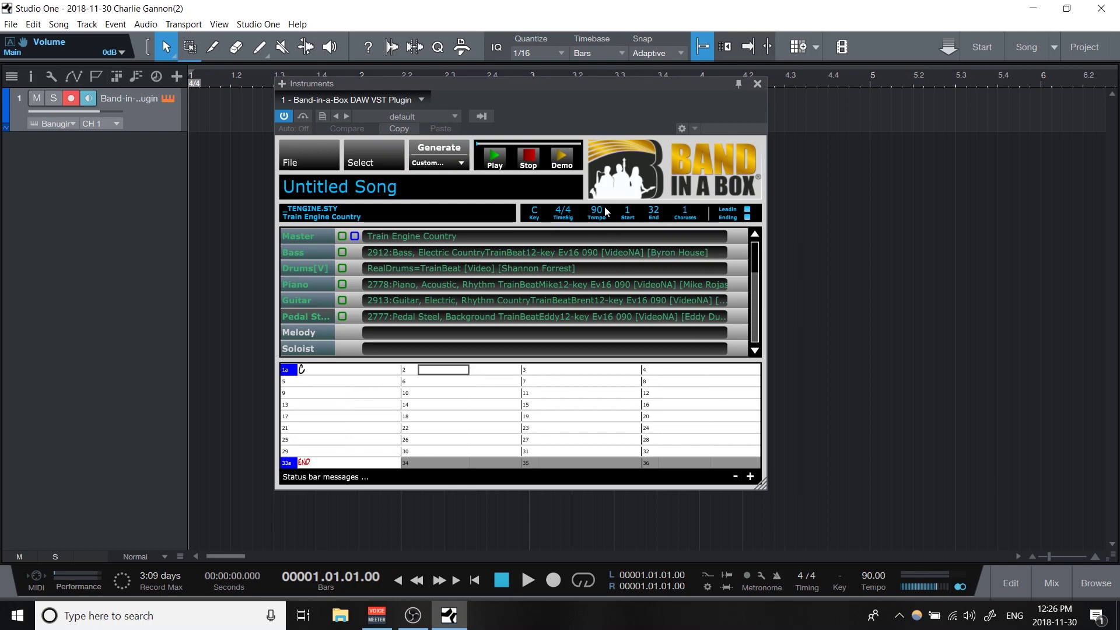
{"action": "left_click", "coordinate": [337, 372]}
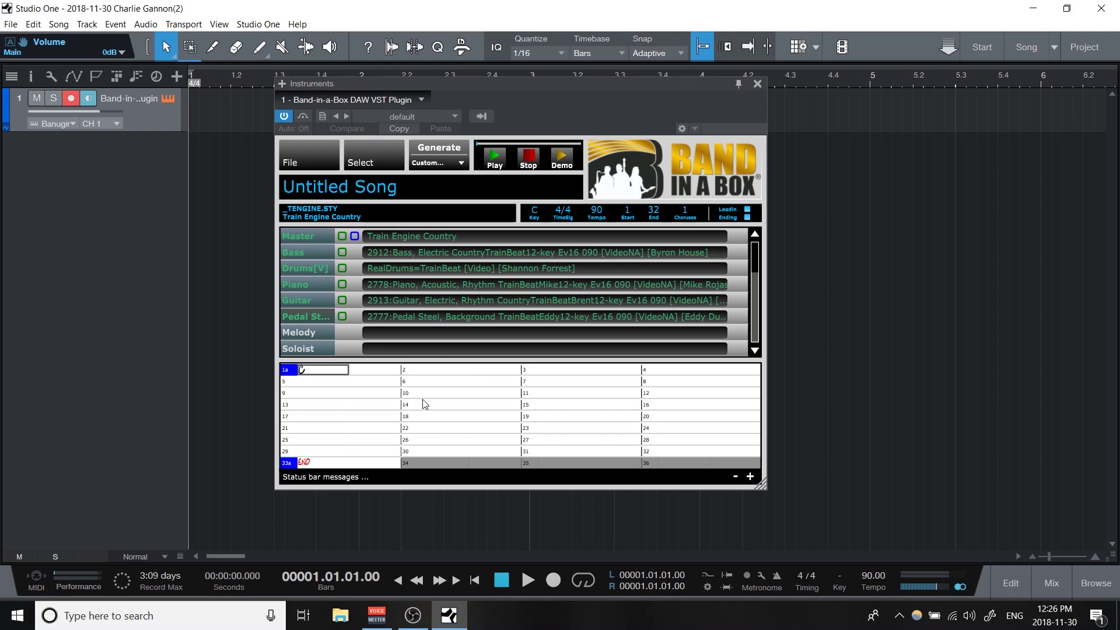
{"action": "key", "text": "Return"}
{"action": "type", "text": "f"}
{"action": "key", "text": "Return"}
{"action": "key", "text": "Return"}
{"action": "type", "text": "c"}
{"action": "key", "text": "Return"}
{"action": "key", "text": "Return"}
{"action": "key", "text": "Return"}
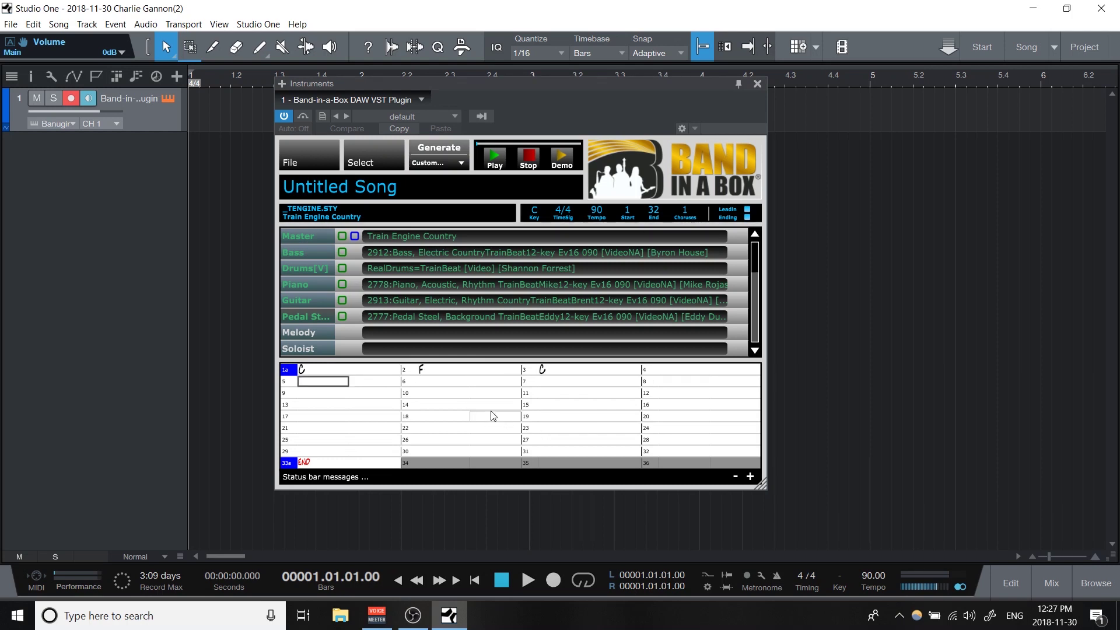
{"action": "type", "text": "f"}
{"action": "key", "text": "Return"}
{"action": "key", "text": "Return"}
{"action": "key", "text": "Return"}
{"action": "key", "text": "Return"}
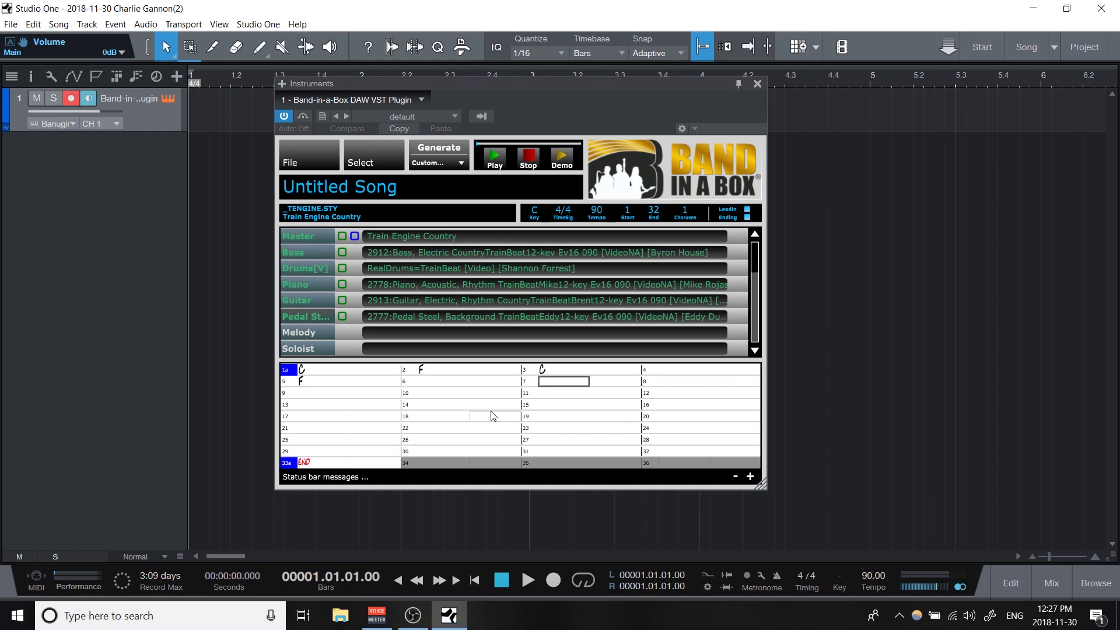
Enter a C chord in bar 7, G in bar 9, F in bar 10 and C in bar 11.
{"action": "type", "text": "c"}
{"action": "key", "text": "Return"}
{"action": "key", "text": "Return"}
{"action": "key", "text": "Return"}
{"action": "key", "text": "Return"}
{"action": "type", "text": "g"}
{"action": "key", "text": "Return"}
{"action": "key", "text": "Return"}
{"action": "type", "text": "f"}
{"action": "key", "text": "Return"}
{"action": "key", "text": "Return"}
{"action": "type", "text": "c"}
{"action": "key", "text": "Return"}
{"action": "key", "text": "Return"}
{"action": "key", "text": "Return"}
{"action": "key", "text": "Return"}
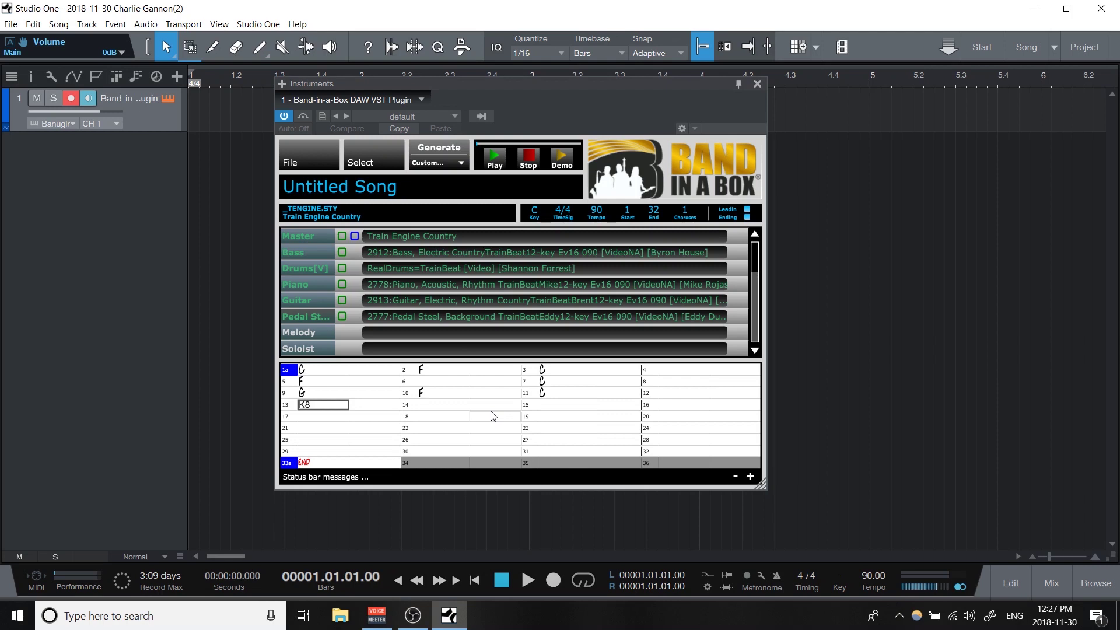
Repeat the previous eight bars from bar 13 with the K8 chord shortcut, and enter a C chord in bar 21.
{"action": "key", "text": "Return"}
{"action": "left_click", "coordinate": [462, 439]}
{"action": "left_click", "coordinate": [324, 429]}
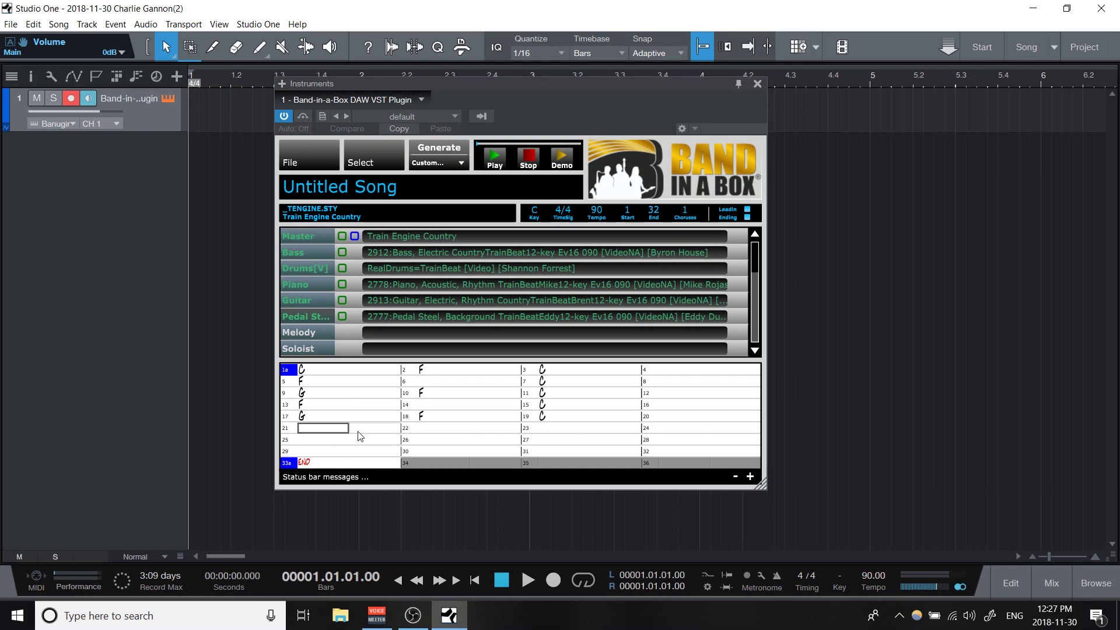
{"action": "type", "text": "c"}
{"action": "key", "text": "Return"}
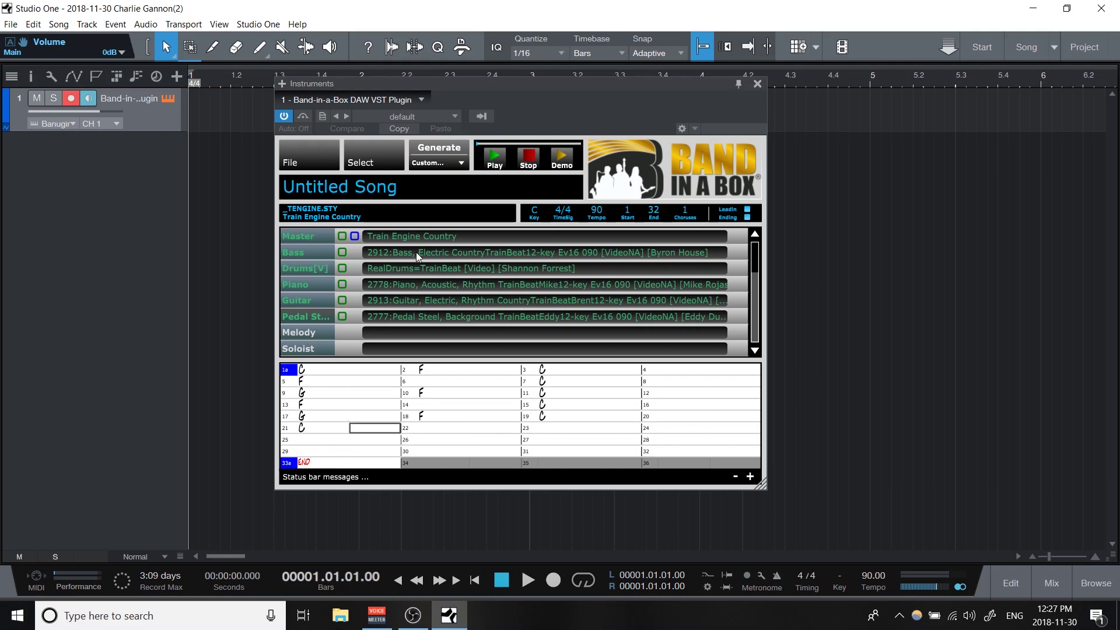
Set the song's end to bar 24.
{"action": "left_click", "coordinate": [647, 221]}
{"action": "type", "text": "24"}
{"action": "key", "text": "Return"}
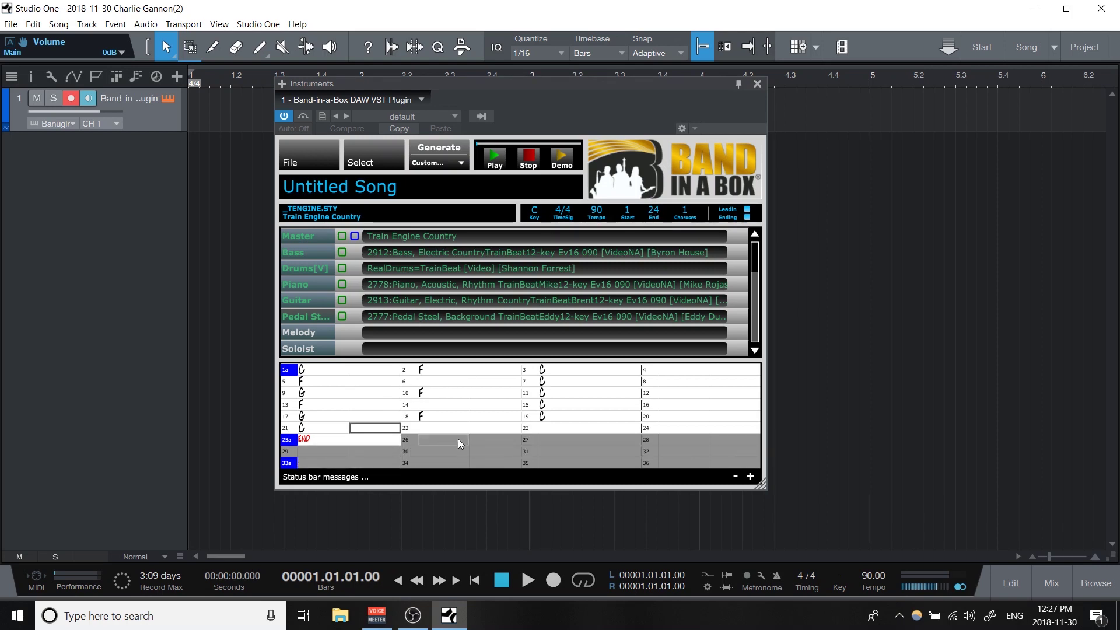
Repeat the chords of bars 1–12 over bars 13–24, and enter a C chord in ending bar 25.
{"action": "left_click", "coordinate": [676, 419]}
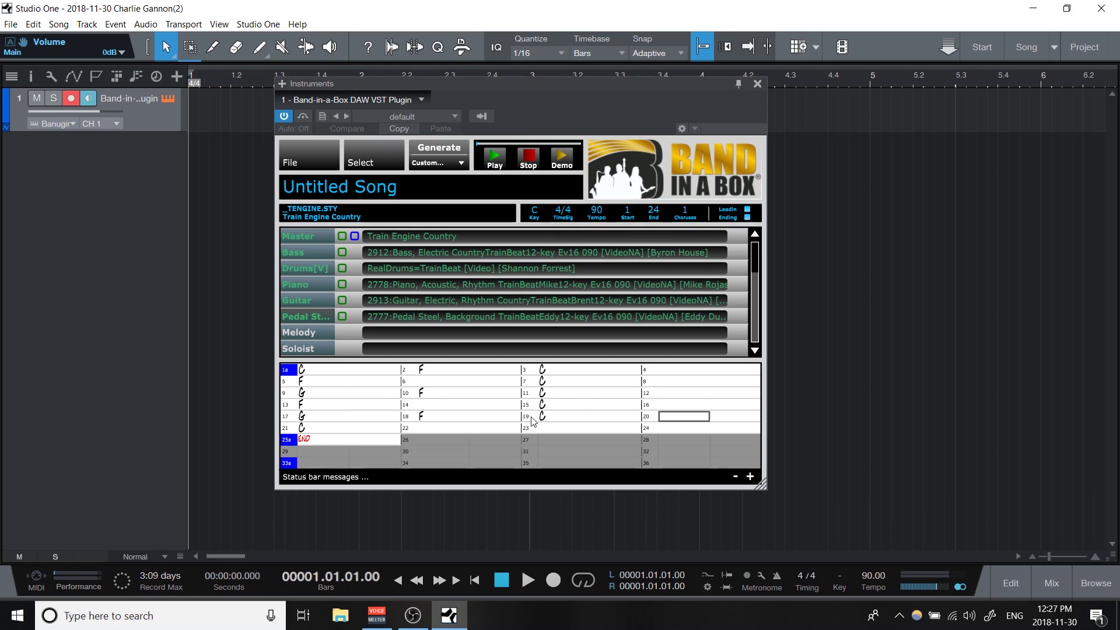
{"action": "left_click", "coordinate": [323, 404]}
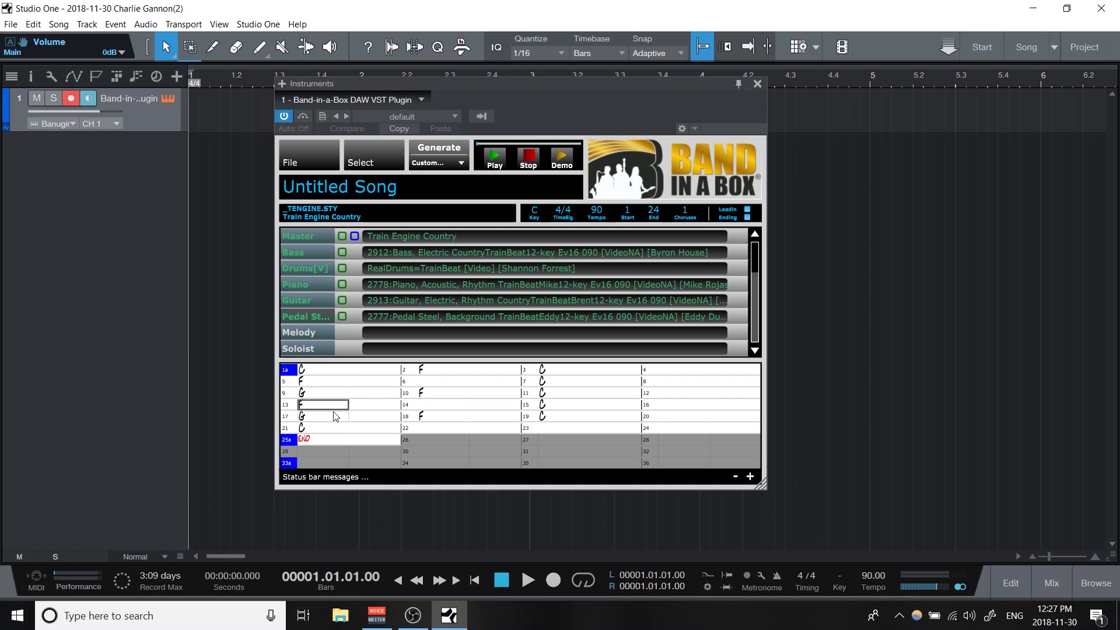
{"action": "key", "text": "Return"}
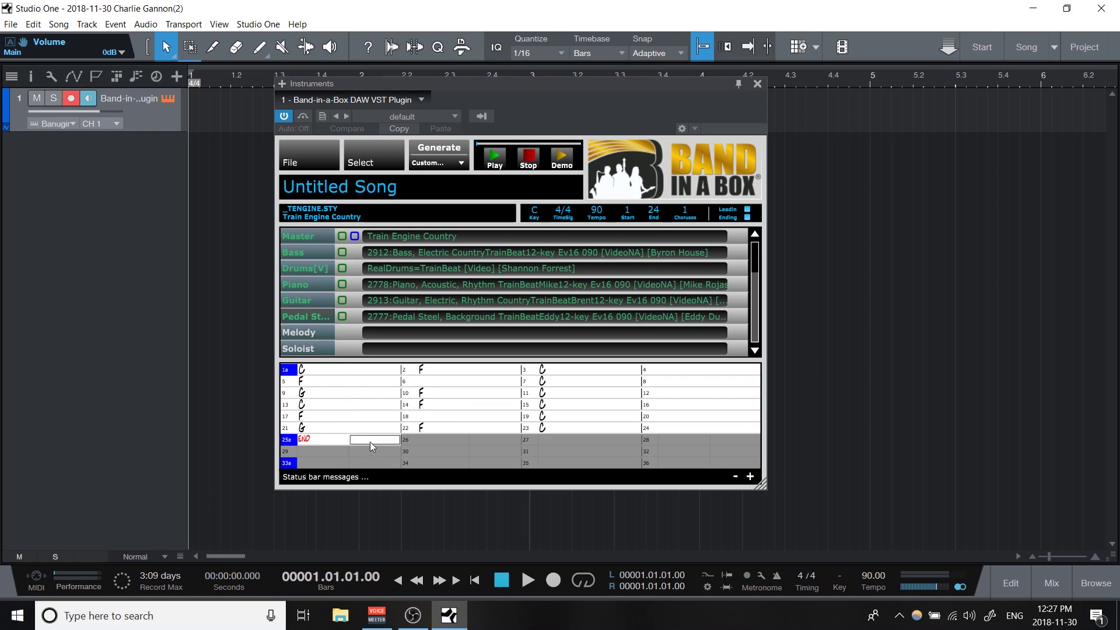
{"action": "type", "text": "C"}
{"action": "left_click", "coordinate": [353, 420]}
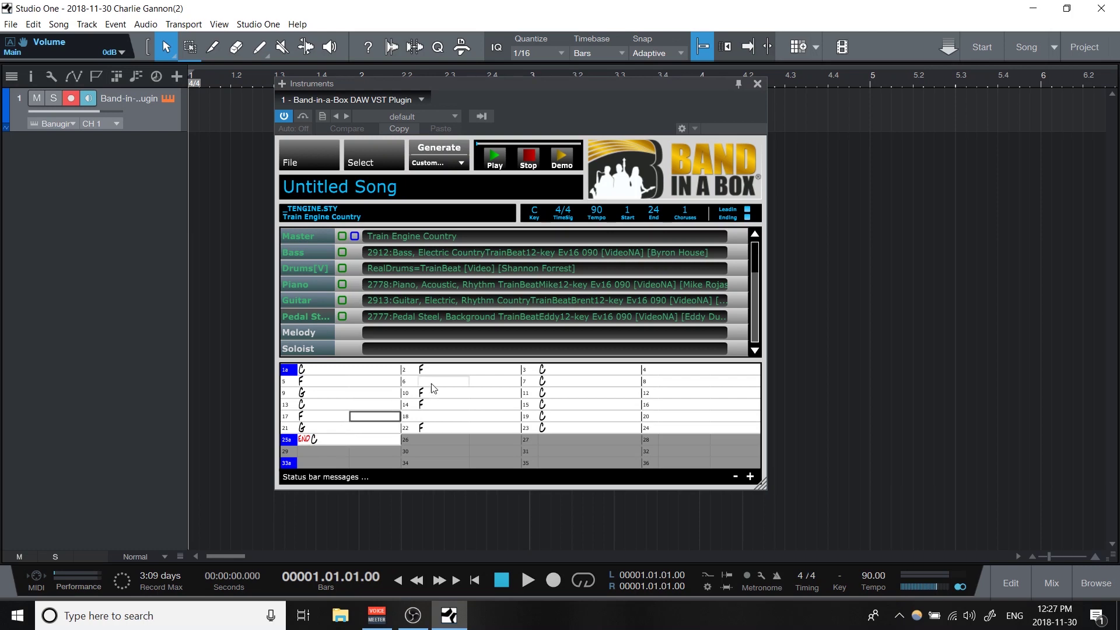
Set a "b" part marker at bar 13 of the chord sheet.
{"action": "left_click", "coordinate": [287, 405]}
{"action": "left_click", "coordinate": [291, 396]}
{"action": "left_click", "coordinate": [292, 397]}
{"action": "left_click", "coordinate": [293, 398]}
{"action": "left_click", "coordinate": [295, 398]}
{"action": "left_click", "coordinate": [295, 398]}
{"action": "left_click", "coordinate": [295, 398]}
Move the plugin window away from the start of the arrangement and generate the song's tracks.
{"action": "left_click", "coordinate": [324, 381]}
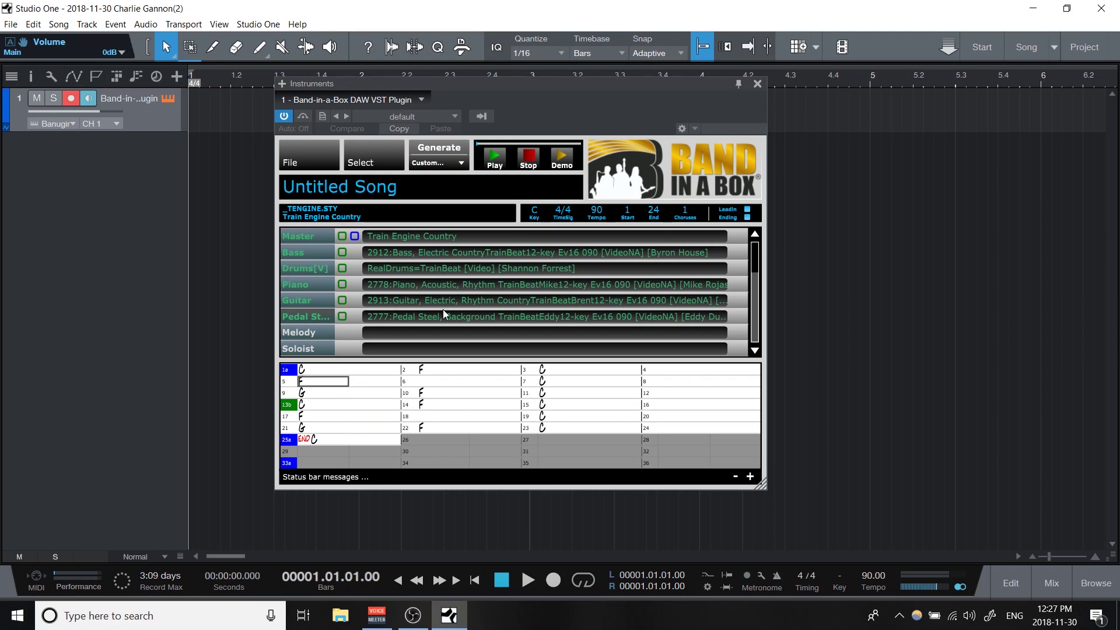
{"action": "left_click_drag", "start_coordinate": [561, 113], "coordinate": [792, 88]}
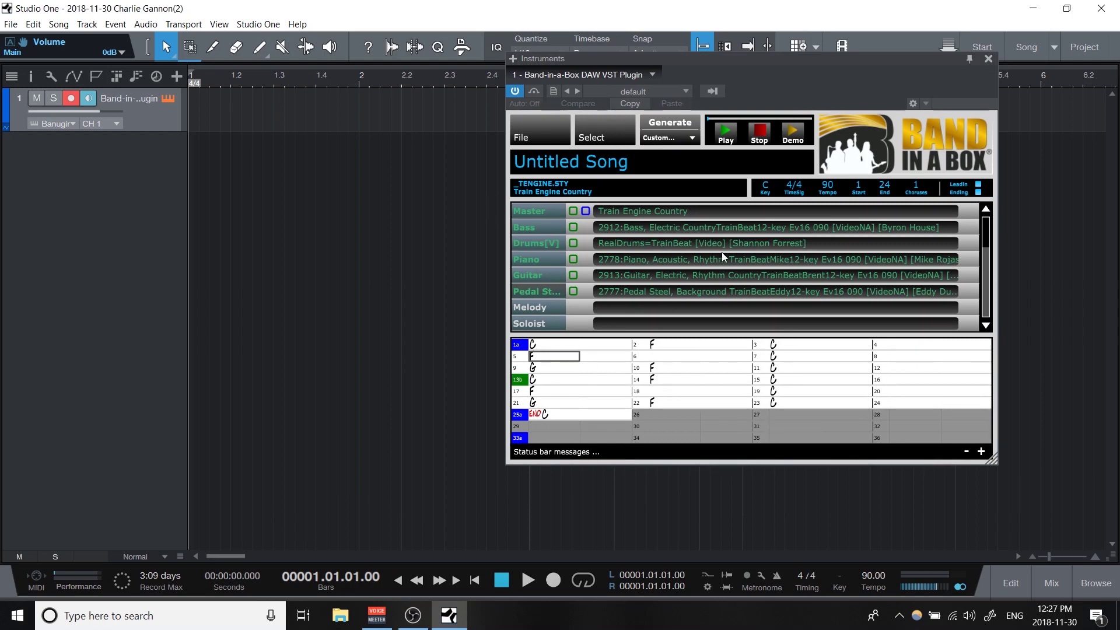
{"action": "left_click", "coordinate": [675, 123]}
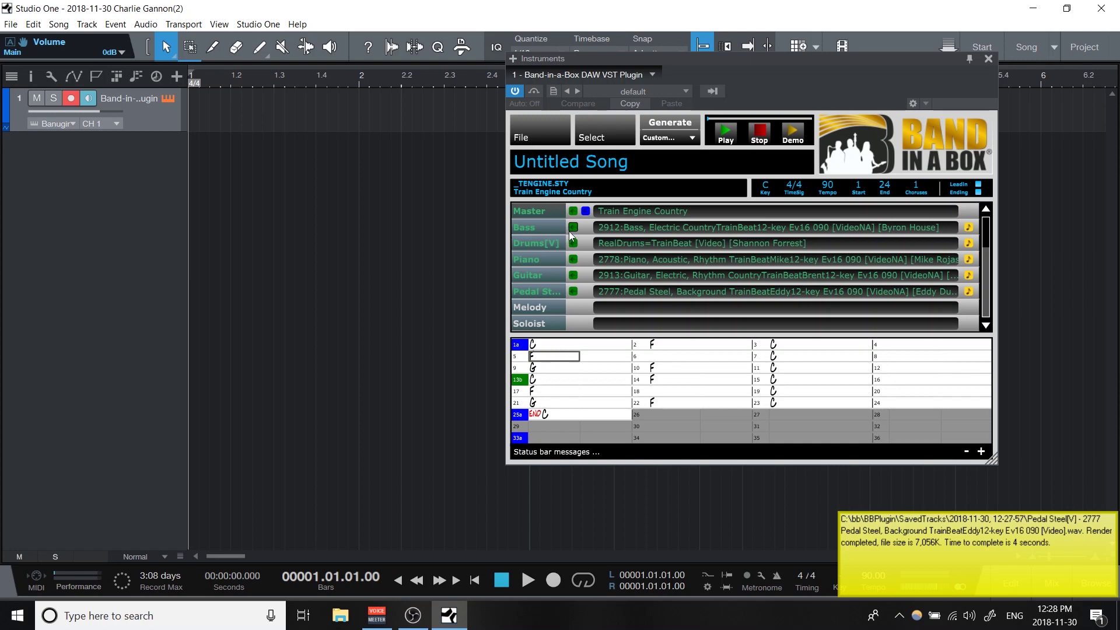
Place the generated bass audio on its own, undo that, and add all generated parts to the arrangement as individual audio tracks.
{"action": "left_click_drag", "start_coordinate": [575, 232], "coordinate": [208, 199]}
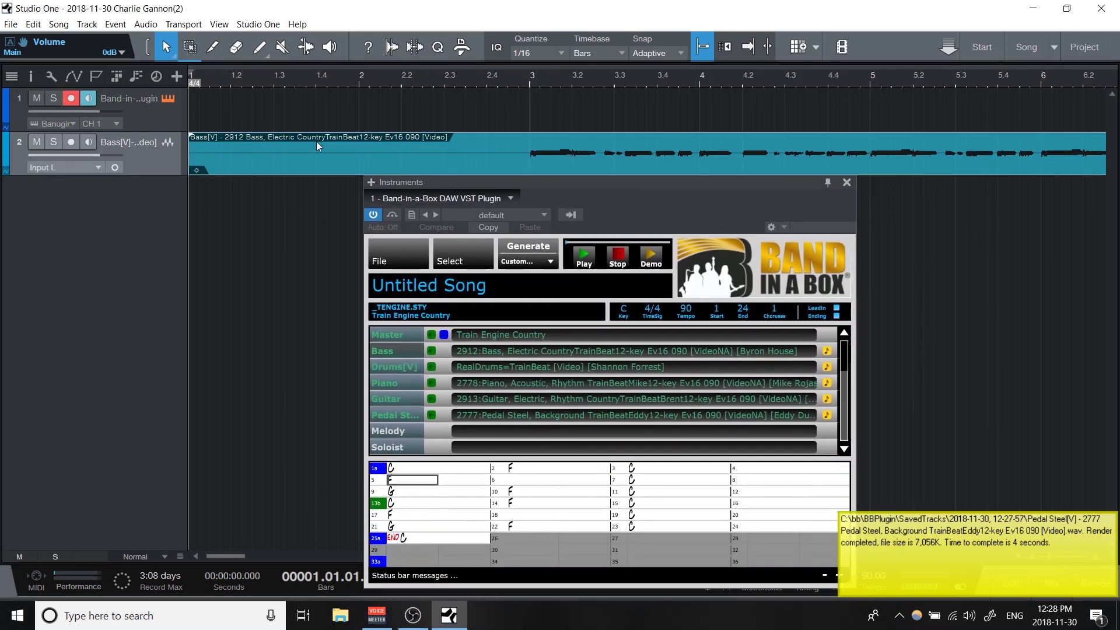
{"action": "key", "text": "ctrl+z"}
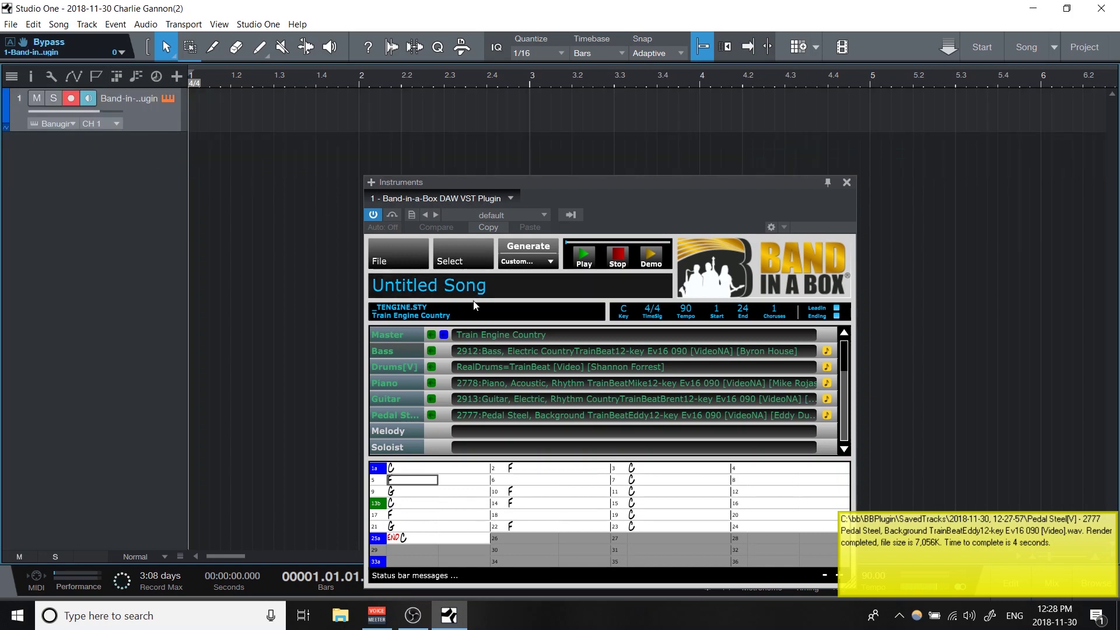
{"action": "left_click_drag", "start_coordinate": [445, 335], "coordinate": [215, 184]}
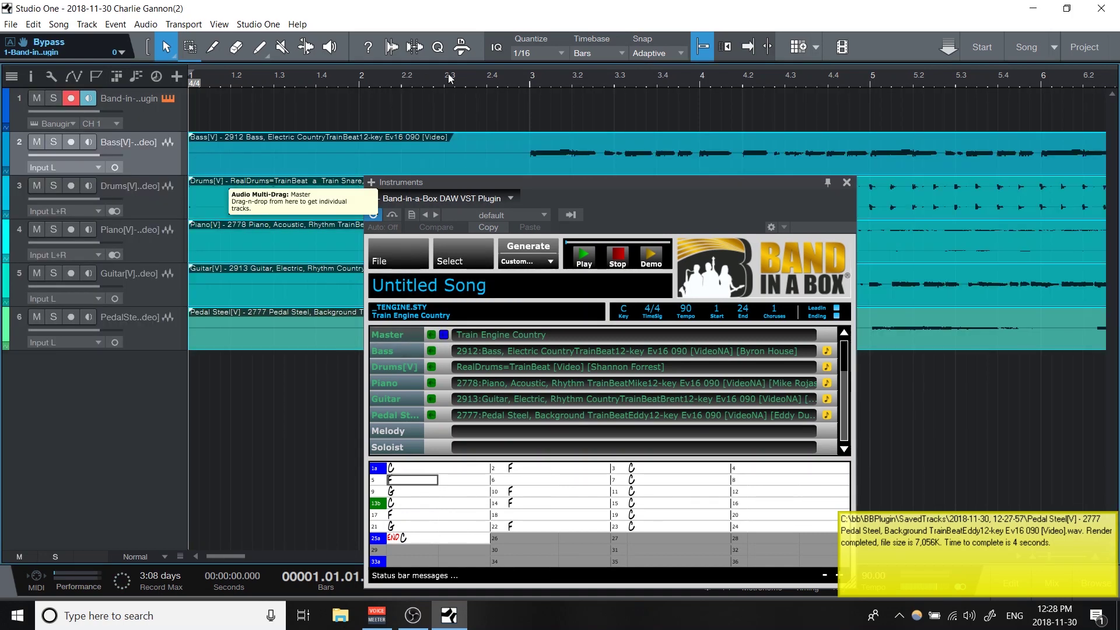
{"action": "left_click_drag", "start_coordinate": [677, 207], "coordinate": [773, 173]}
Turn on autoscroll and play the arrangement from bar 2 to about bar 10 to listen to the generated tracks.
{"action": "left_click", "coordinate": [358, 79]}
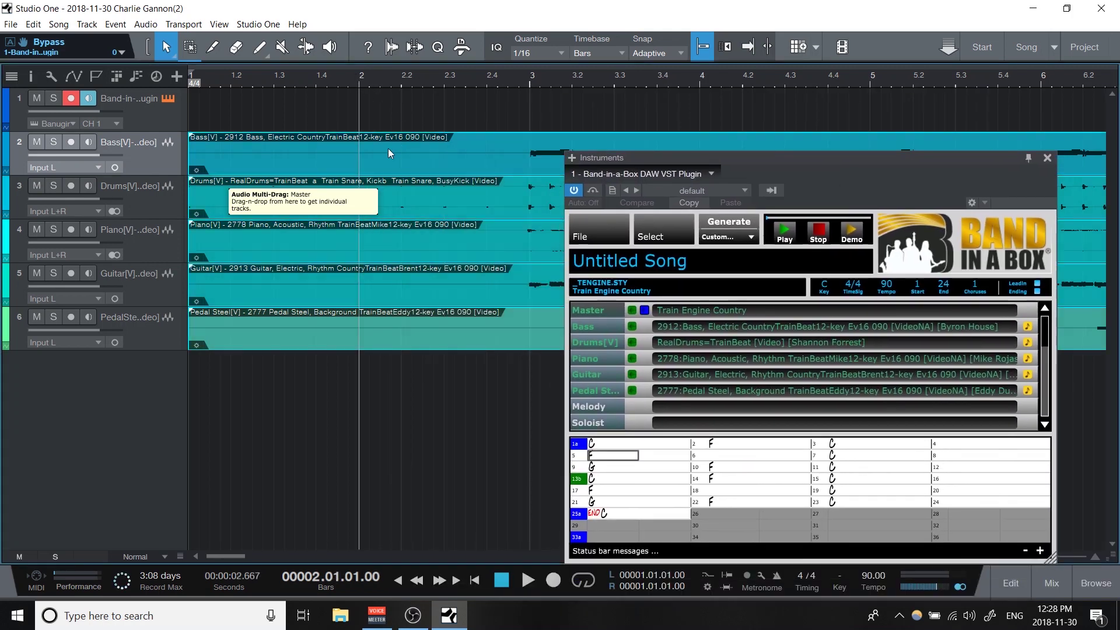
{"action": "key", "text": "f"}
{"action": "key", "text": "space"}
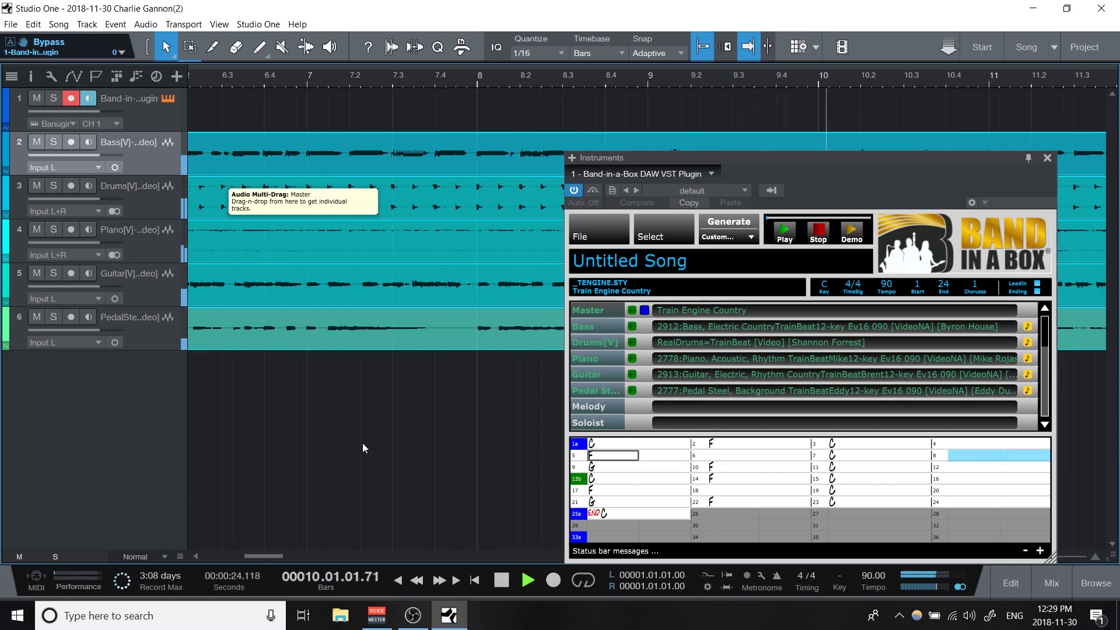
{"action": "key", "text": "space"}
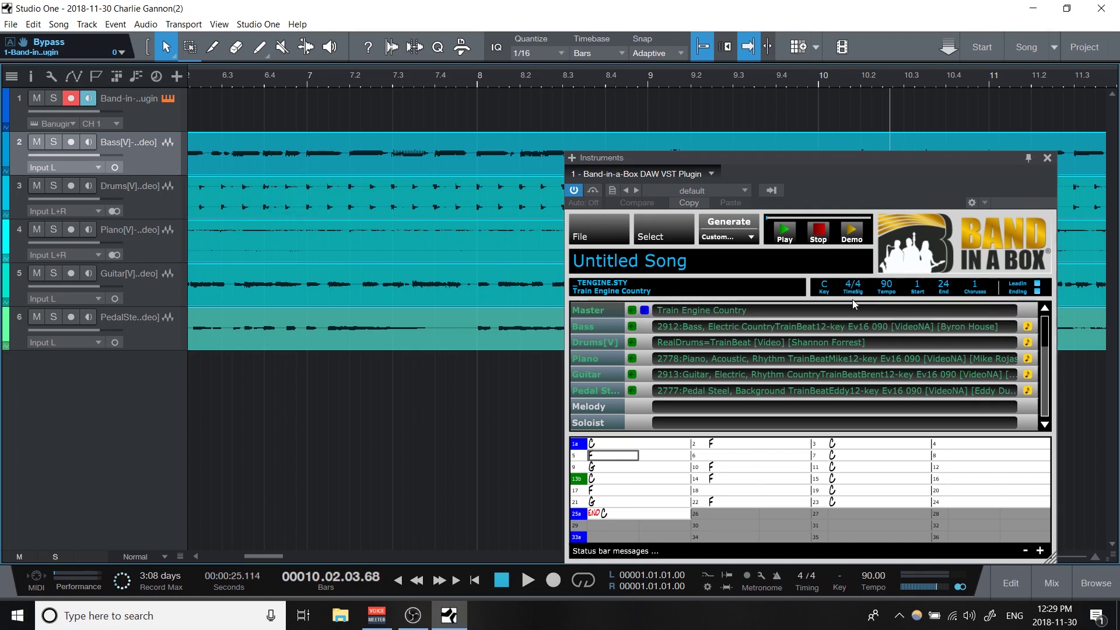
Add the bass part's MIDI RealChart to the arrangement as a new track below the pedal steel.
{"action": "left_click_drag", "start_coordinate": [1030, 330], "coordinate": [265, 384]}
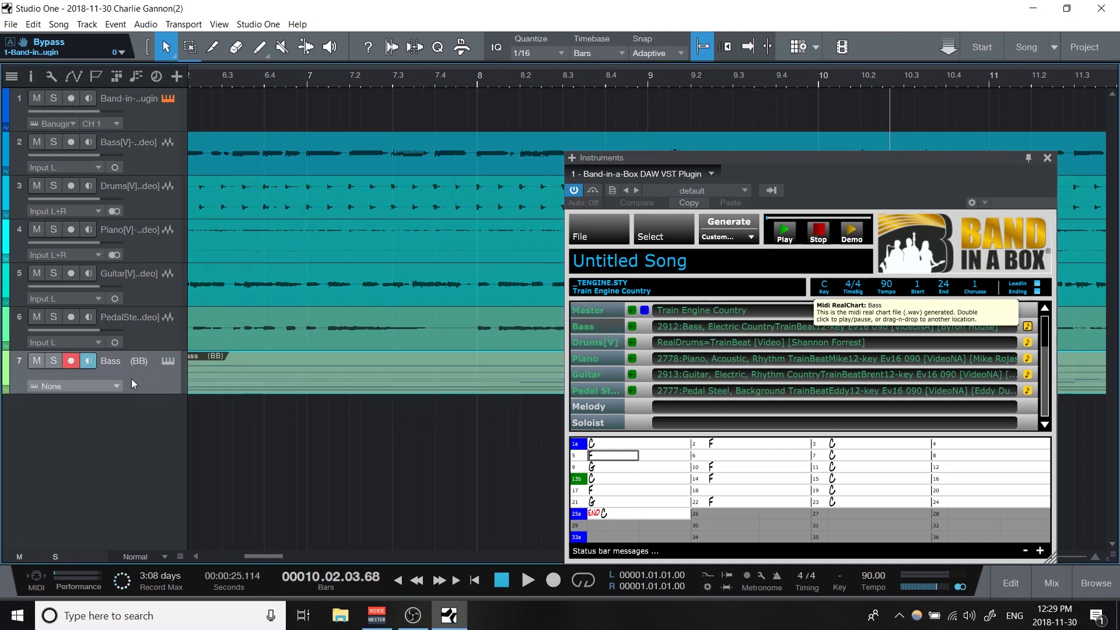
Undo the addition of the bass MIDI track and bring the arrangement's audio tracks into view from bar 1.
{"action": "key", "text": "ctrl+z"}
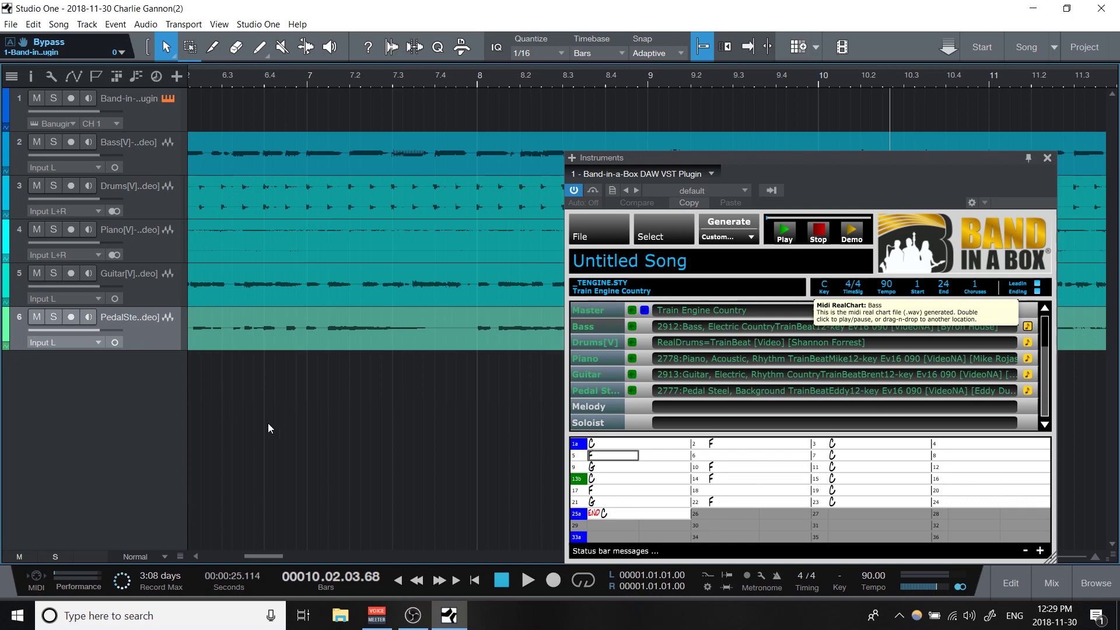
{"action": "key", "text": "z"}
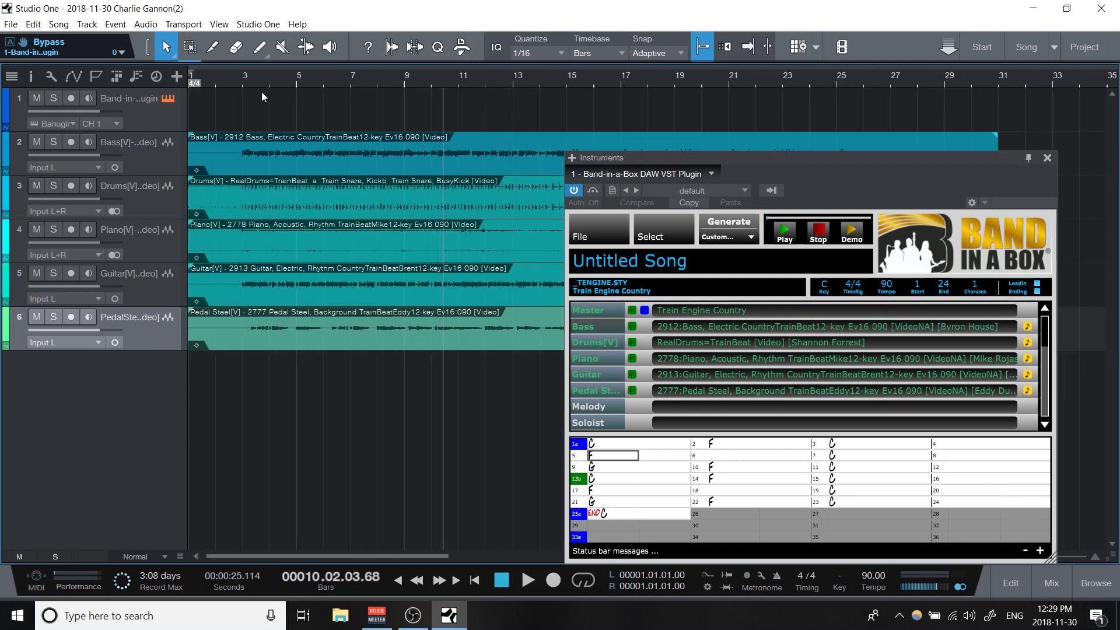
{"action": "key", "text": "z"}
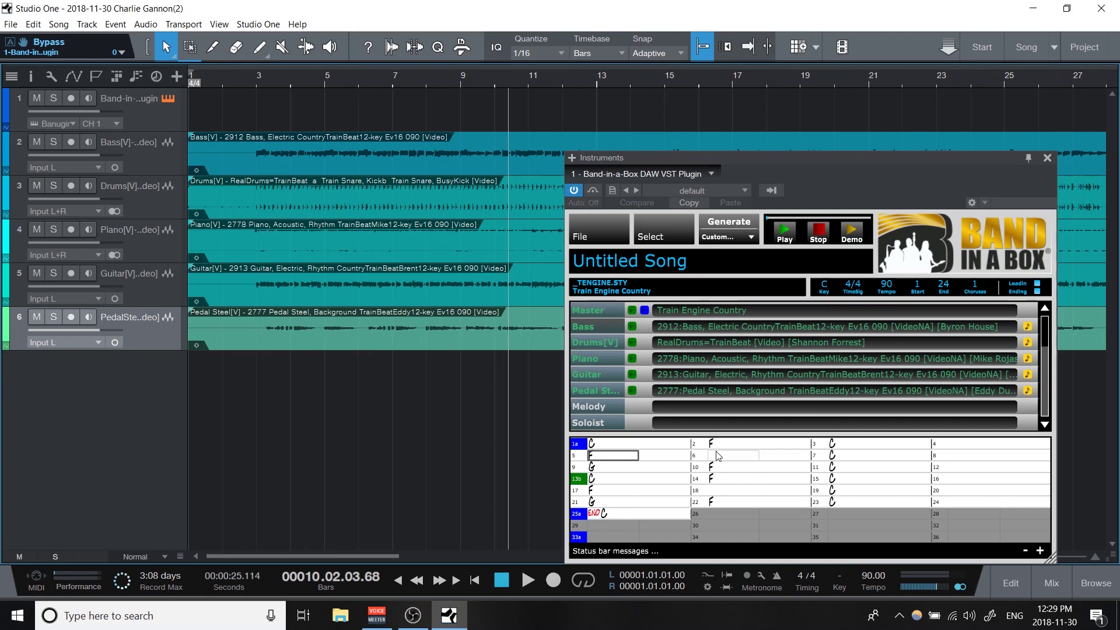
{"action": "key", "text": "w"}
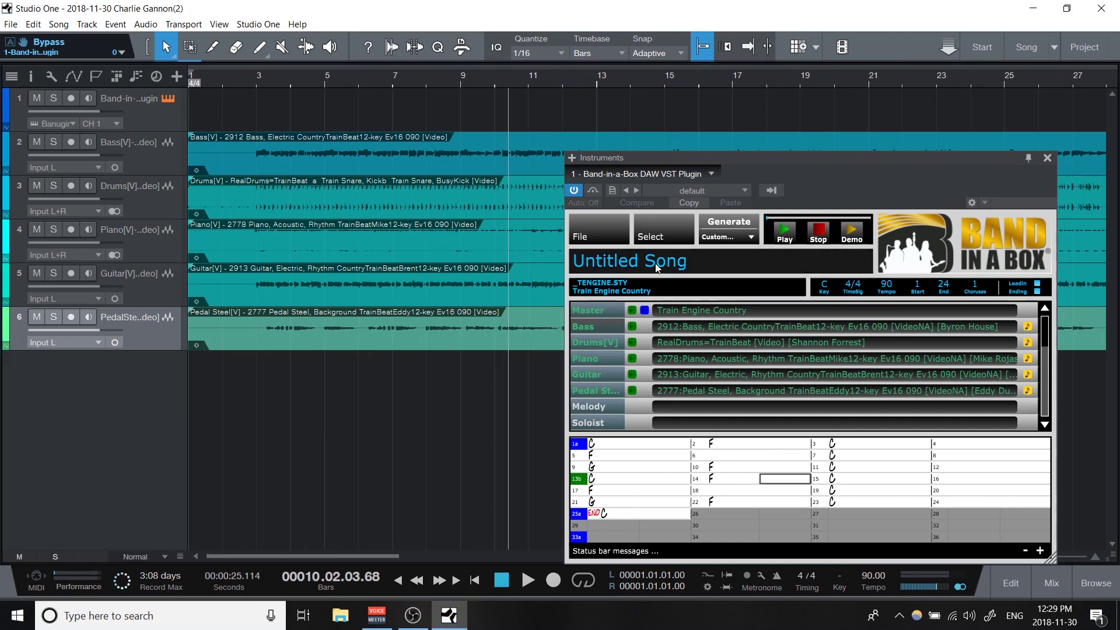
{"action": "left_click", "coordinate": [663, 232]}
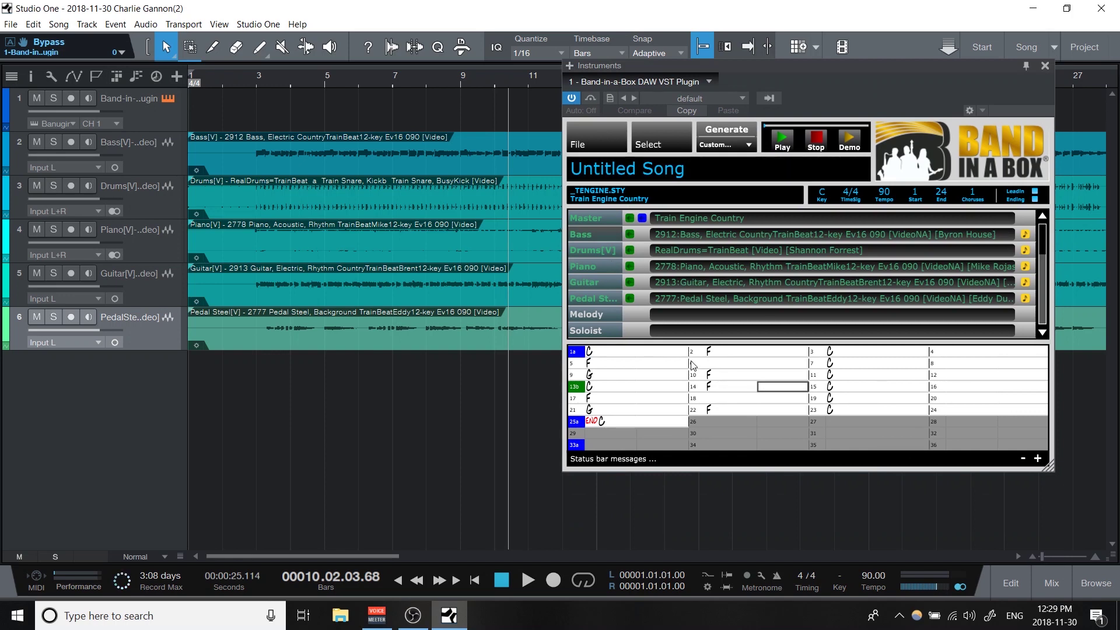
{"action": "left_click", "coordinate": [662, 145]}
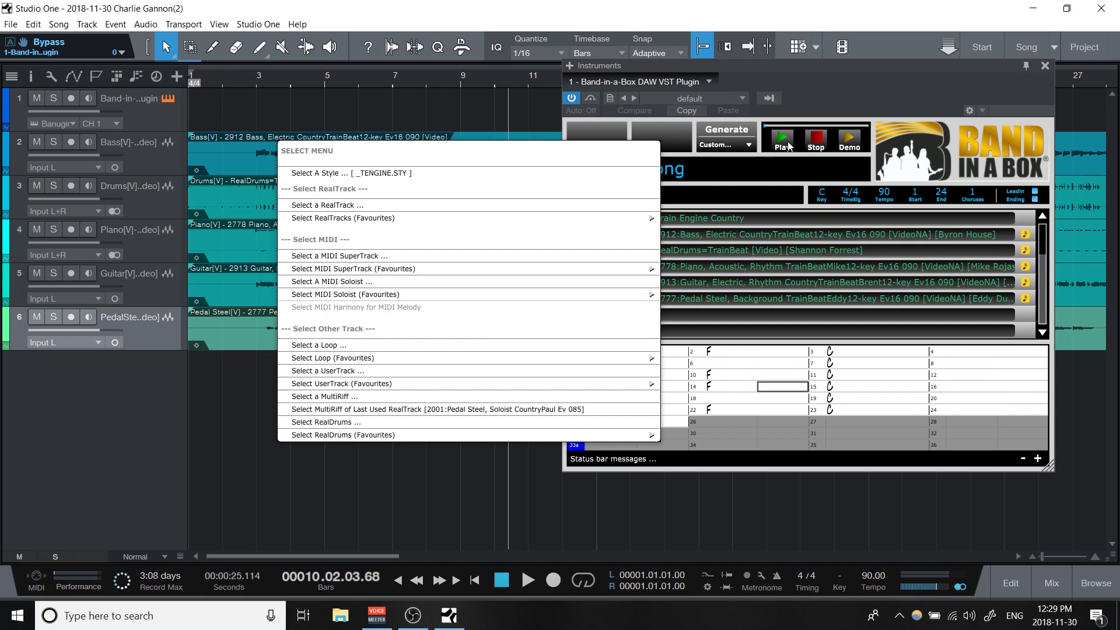
{"action": "left_click", "coordinate": [1044, 66]}
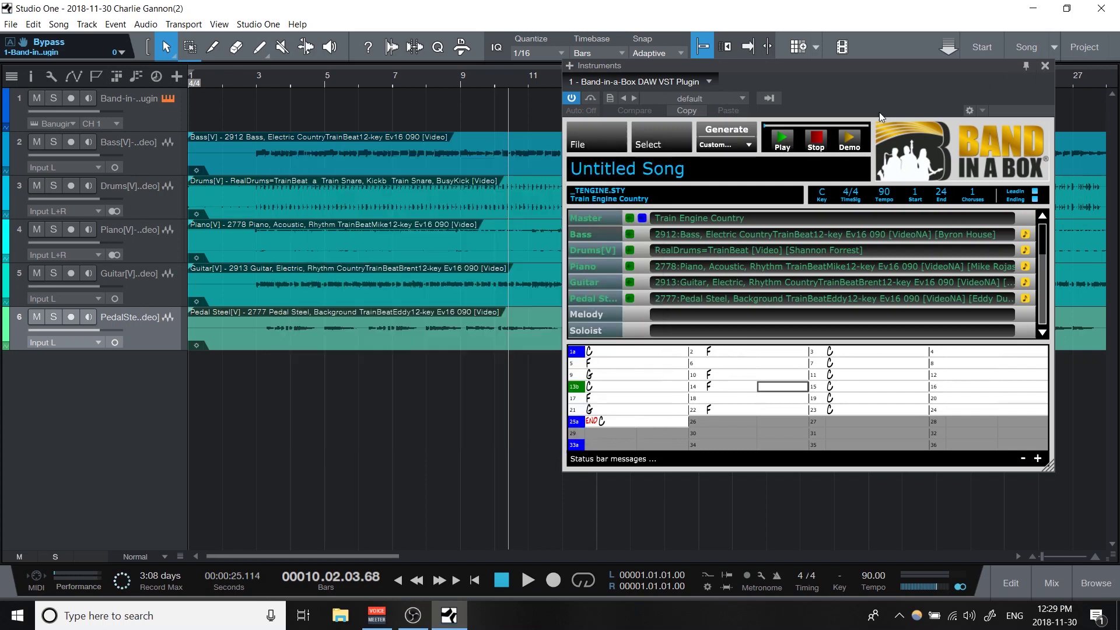
{"action": "left_click", "coordinate": [1044, 66]}
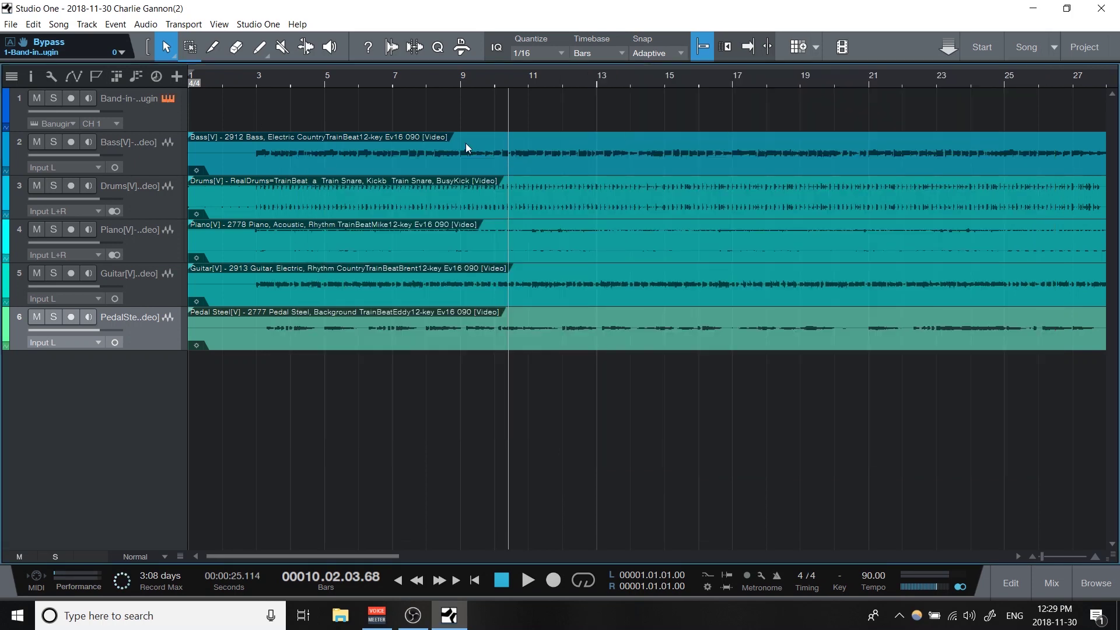
{"action": "key", "text": "F11"}
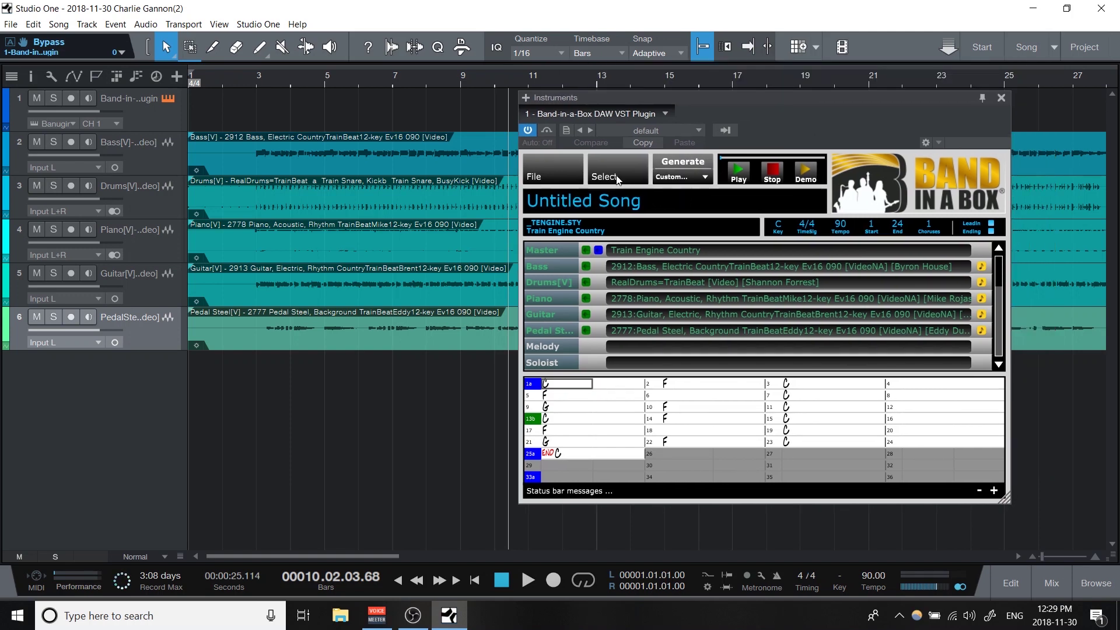
Start selecting a MultiRiff in the plugin and filter the RealTracks list by "johnny".
{"action": "left_click", "coordinate": [617, 177]}
{"action": "mouse_move", "coordinate": [562, 302]}
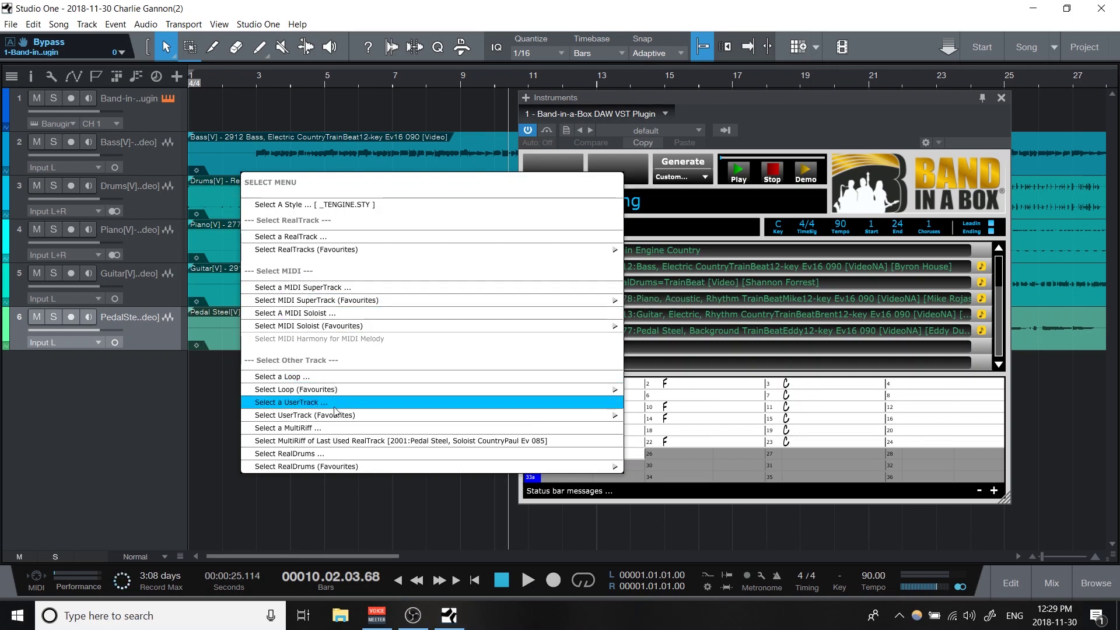
{"action": "left_click", "coordinate": [316, 430]}
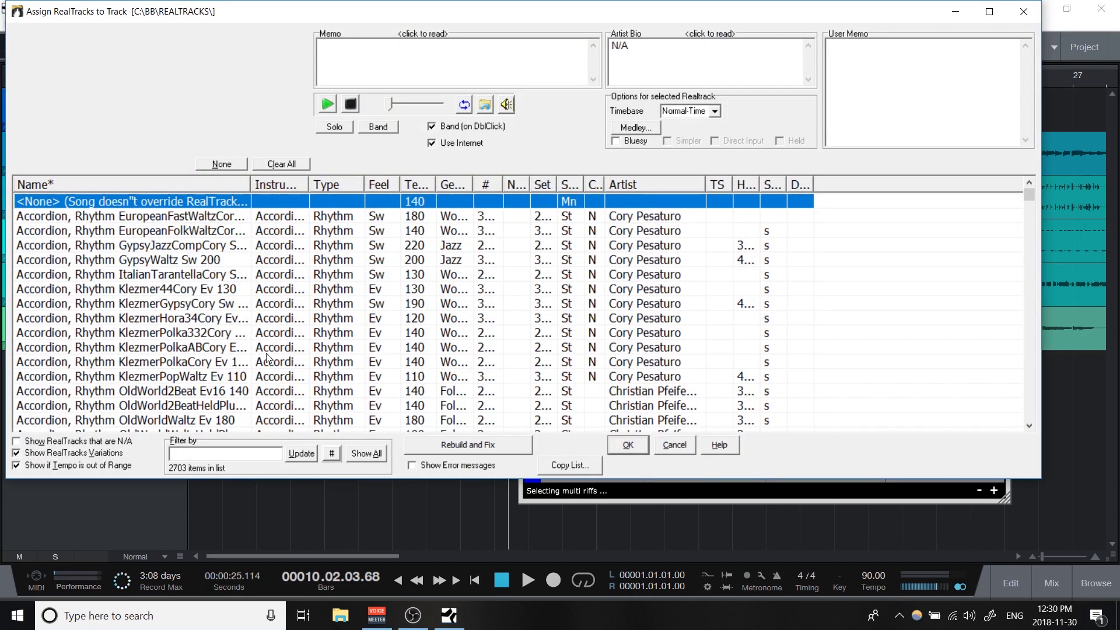
{"action": "scroll", "coordinate": [193, 360], "scroll_direction": "down", "scroll_amount": 5}
{"action": "scroll", "coordinate": [202, 361], "scroll_direction": "down", "scroll_amount": 10}
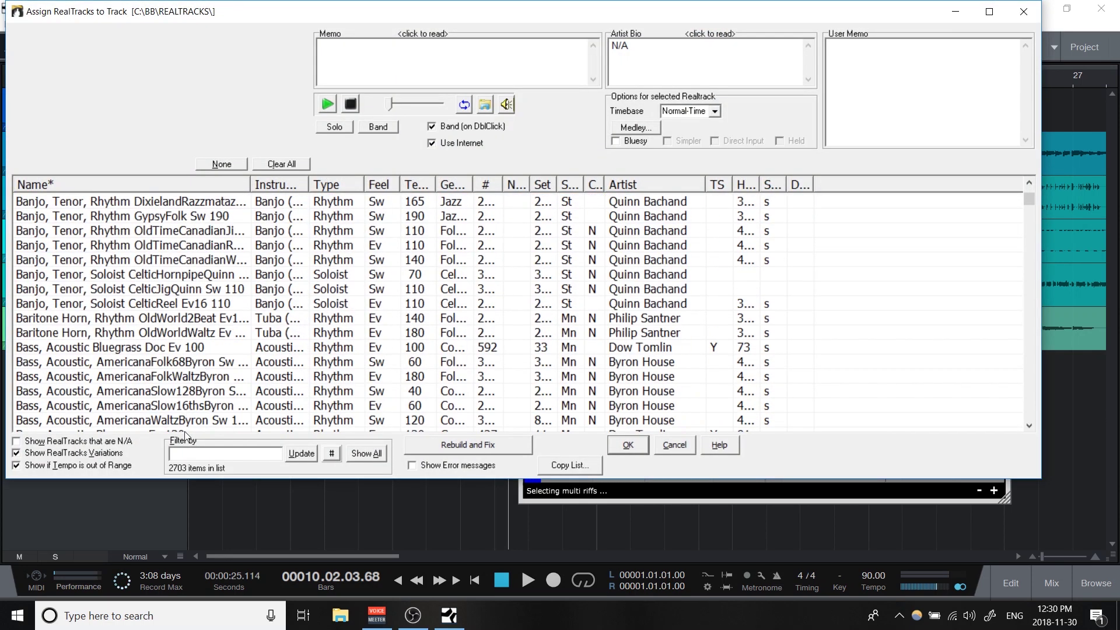
{"action": "left_click", "coordinate": [195, 454]}
{"action": "type", "text": "johnny"}
{"action": "key", "text": "Return"}
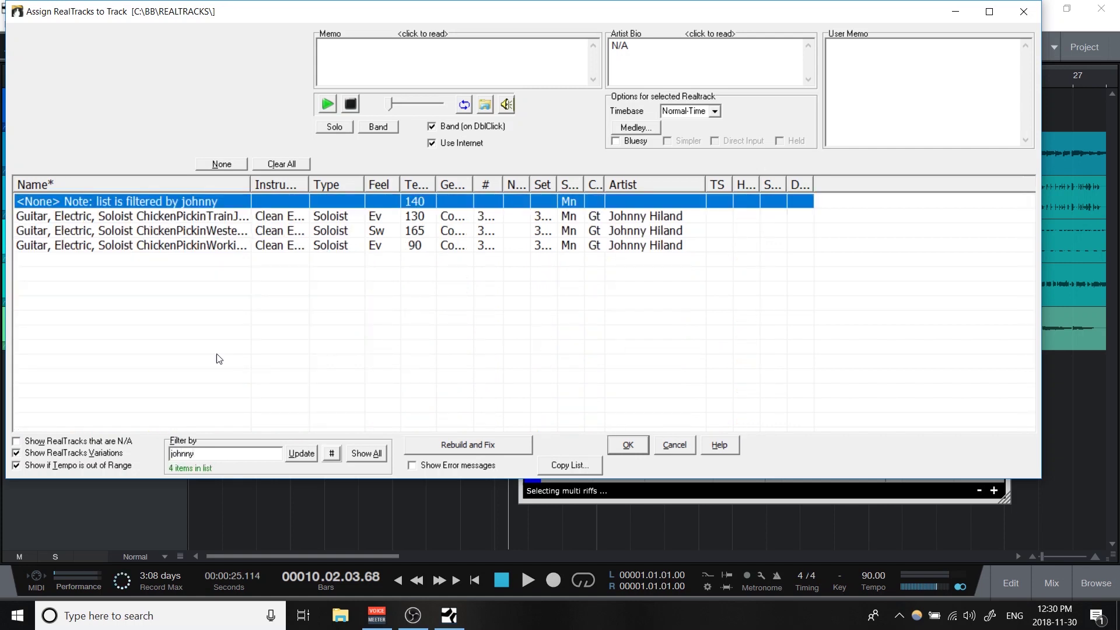
Widen the name column and assign Guitar, Electric, Soloist ChickenPickinWorkingJohnny Ev16 090 as the MultiRiff.
{"action": "left_click_drag", "start_coordinate": [248, 183], "coordinate": [335, 183]}
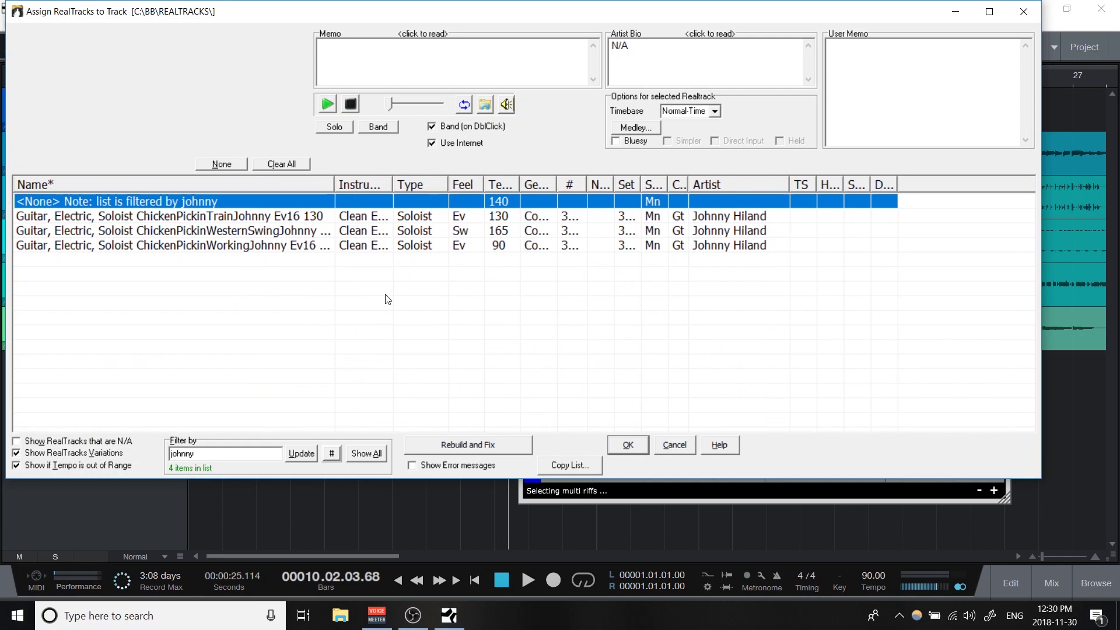
{"action": "left_click", "coordinate": [422, 244]}
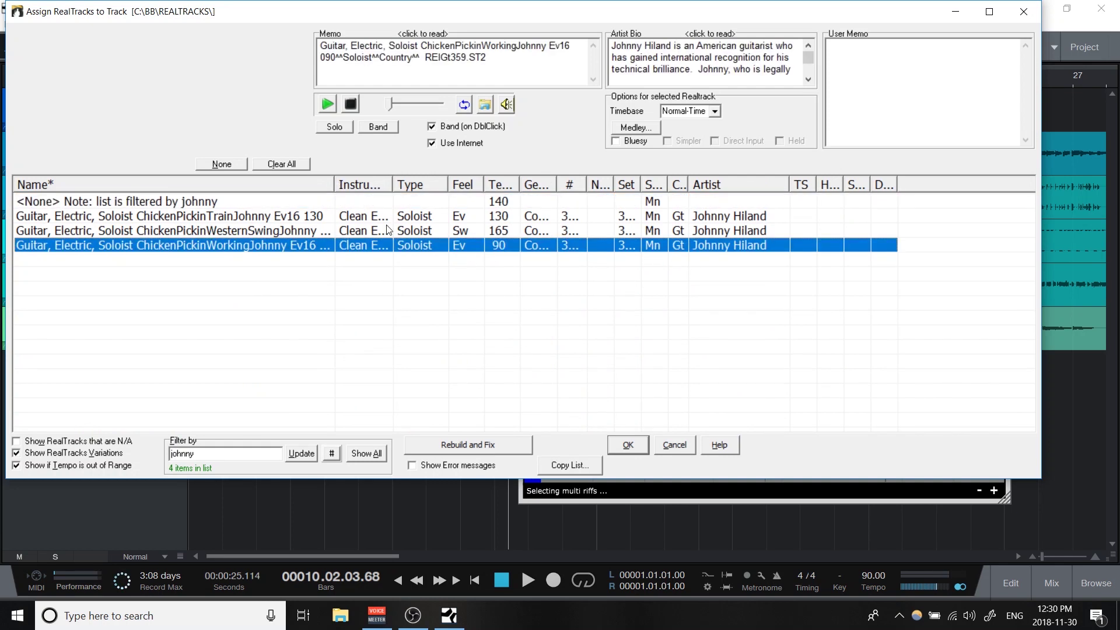
{"action": "left_click_drag", "start_coordinate": [335, 185], "coordinate": [386, 185]}
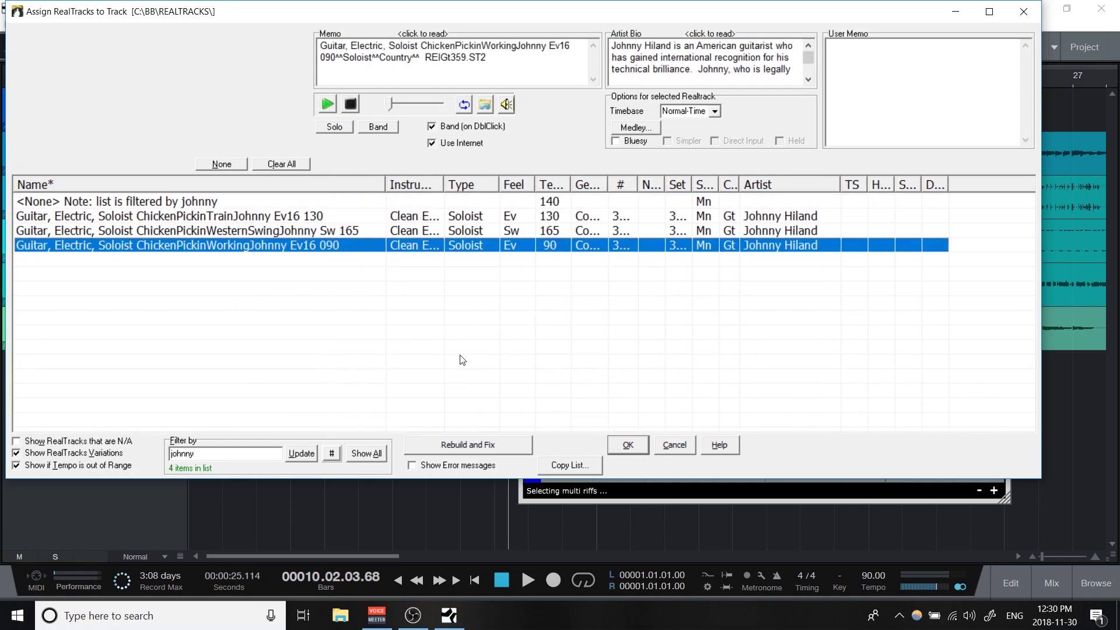
{"action": "left_click", "coordinate": [628, 446]}
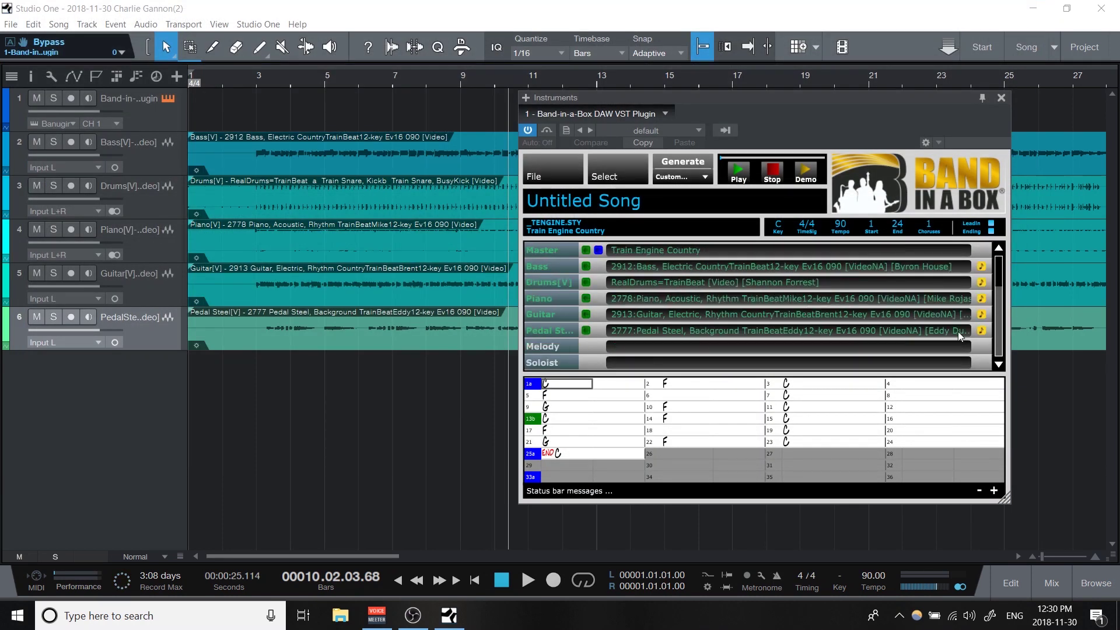
Check the seven riff tracks, highlight bars 1 to 12 of the chord sheet and generate all riffs for them.
{"action": "left_click", "coordinate": [999, 365]}
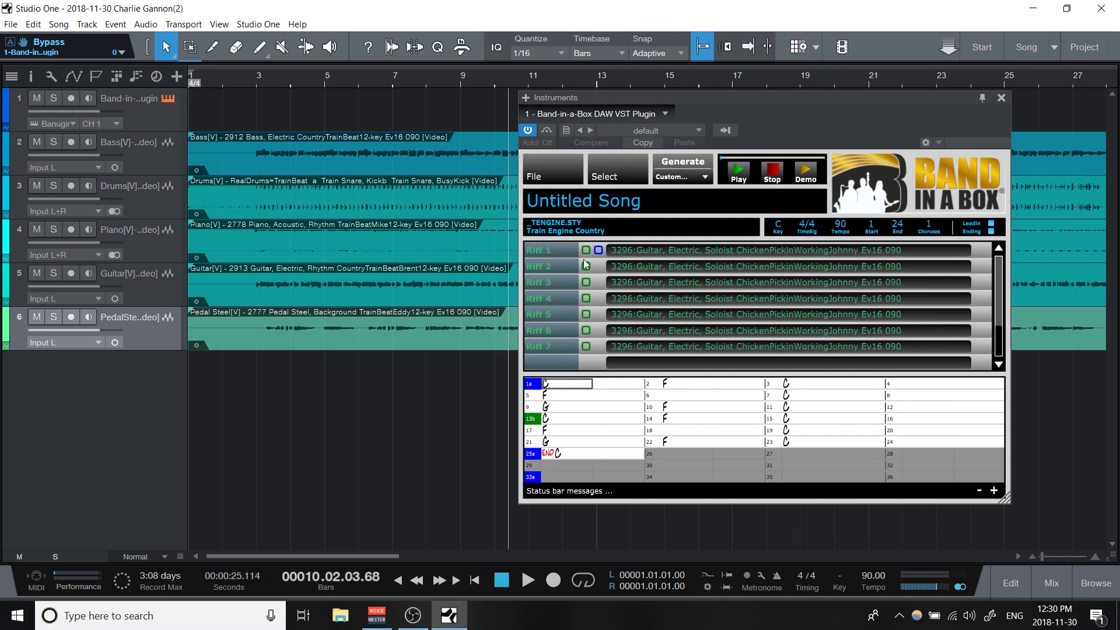
{"action": "scroll", "coordinate": [698, 297], "scroll_direction": "up", "scroll_amount": 3}
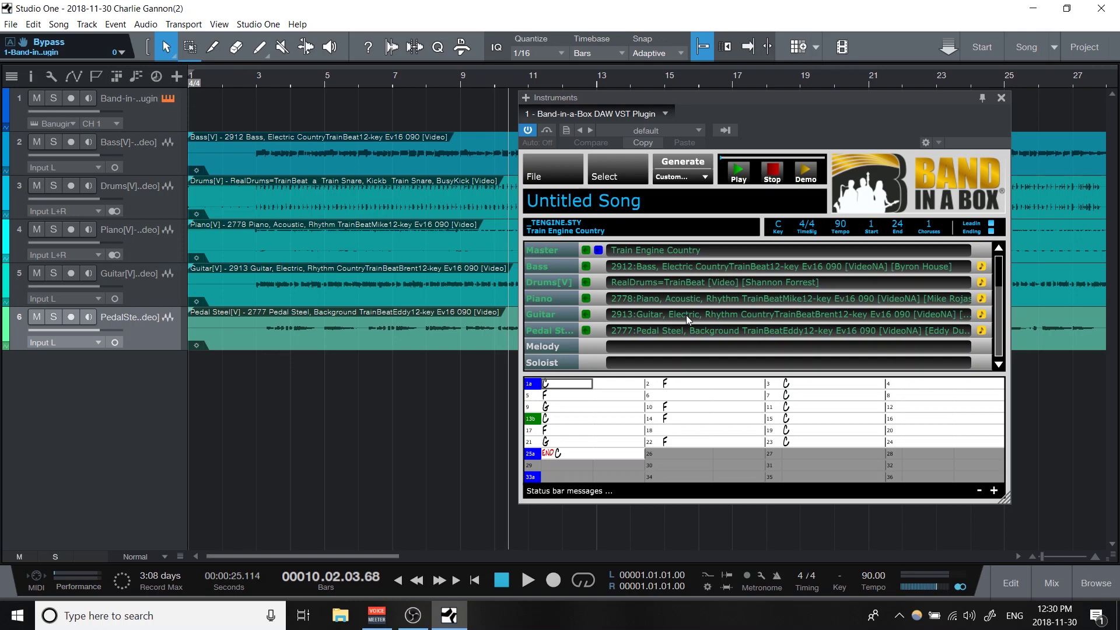
{"action": "left_click", "coordinate": [998, 365]}
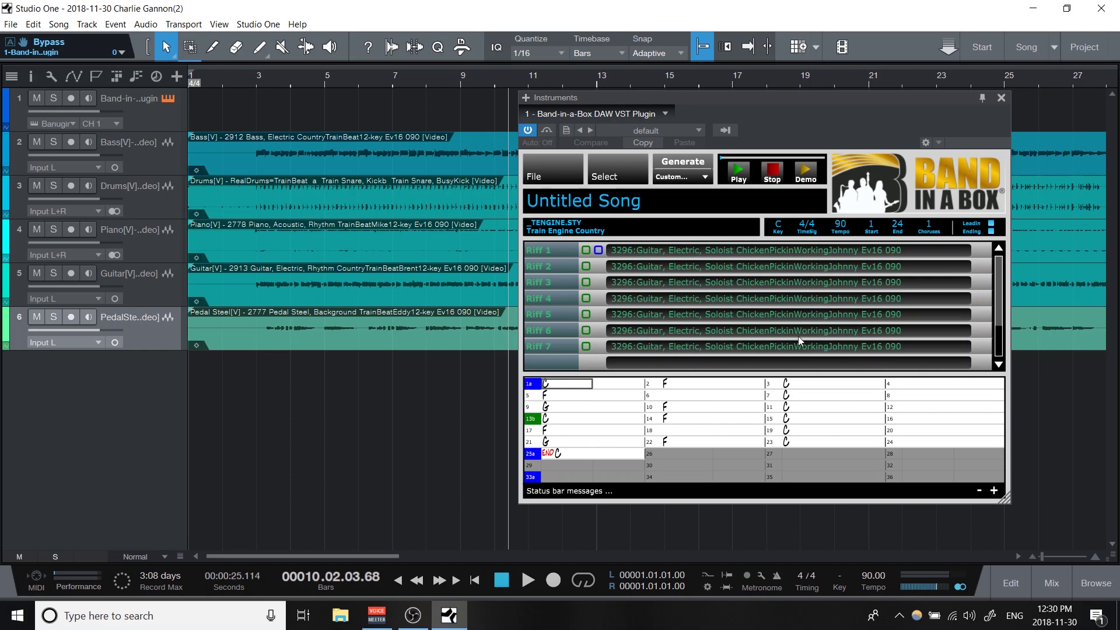
{"action": "left_click_drag", "start_coordinate": [557, 385], "coordinate": [965, 404]}
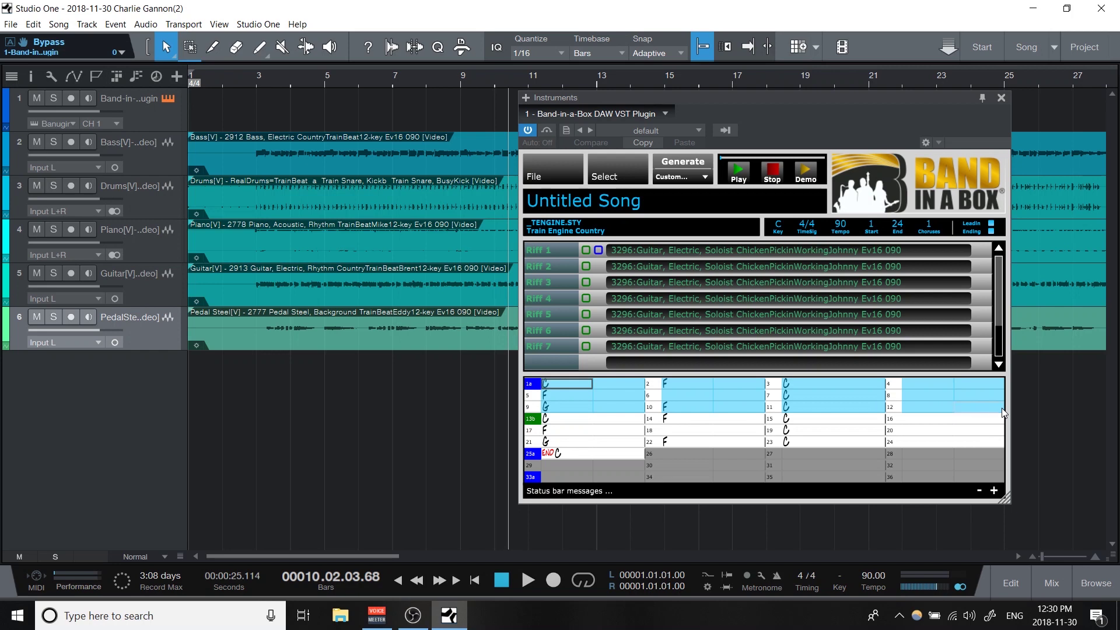
{"action": "left_click", "coordinate": [700, 176]}
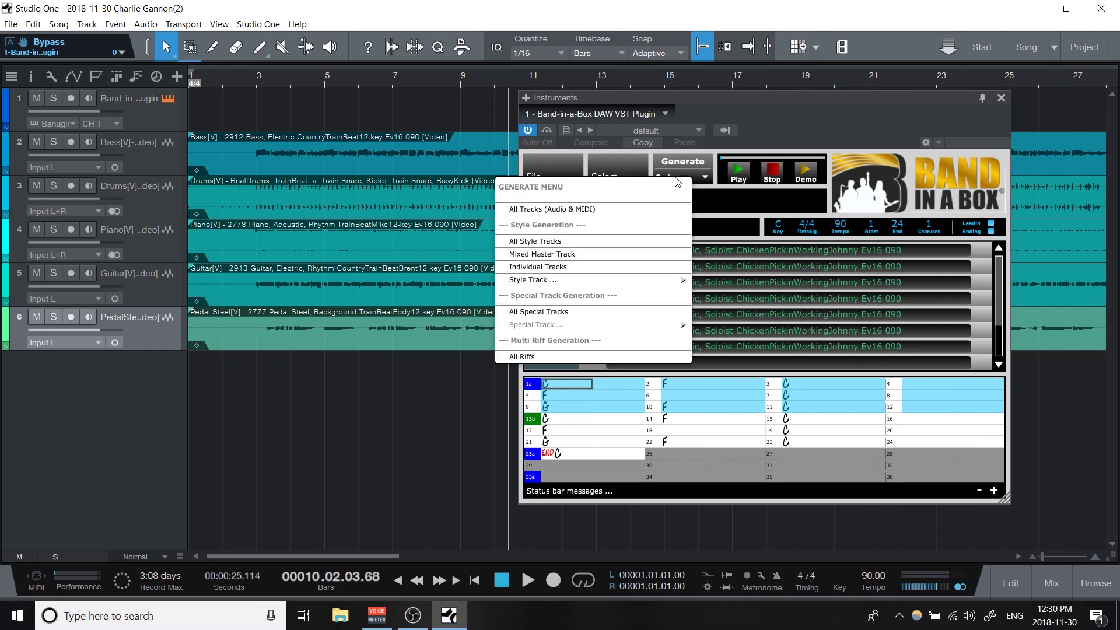
{"action": "left_click", "coordinate": [544, 356]}
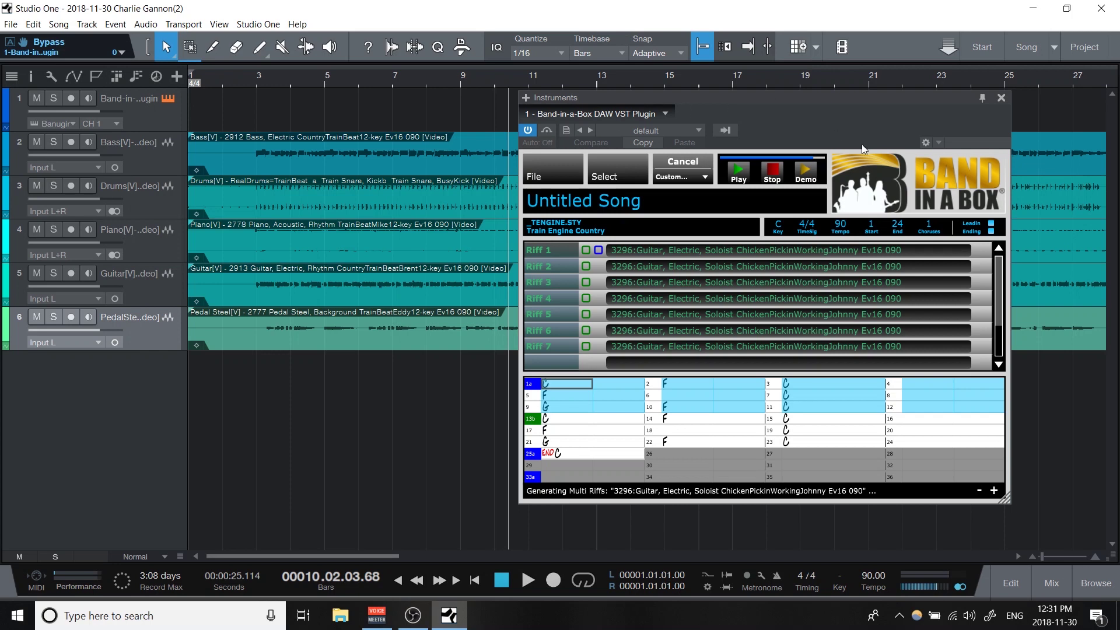
Move the plugin window aside and add all seven generated riffs as individual audio tracks below the pedal steel.
{"action": "left_click_drag", "start_coordinate": [772, 110], "coordinate": [852, 85]}
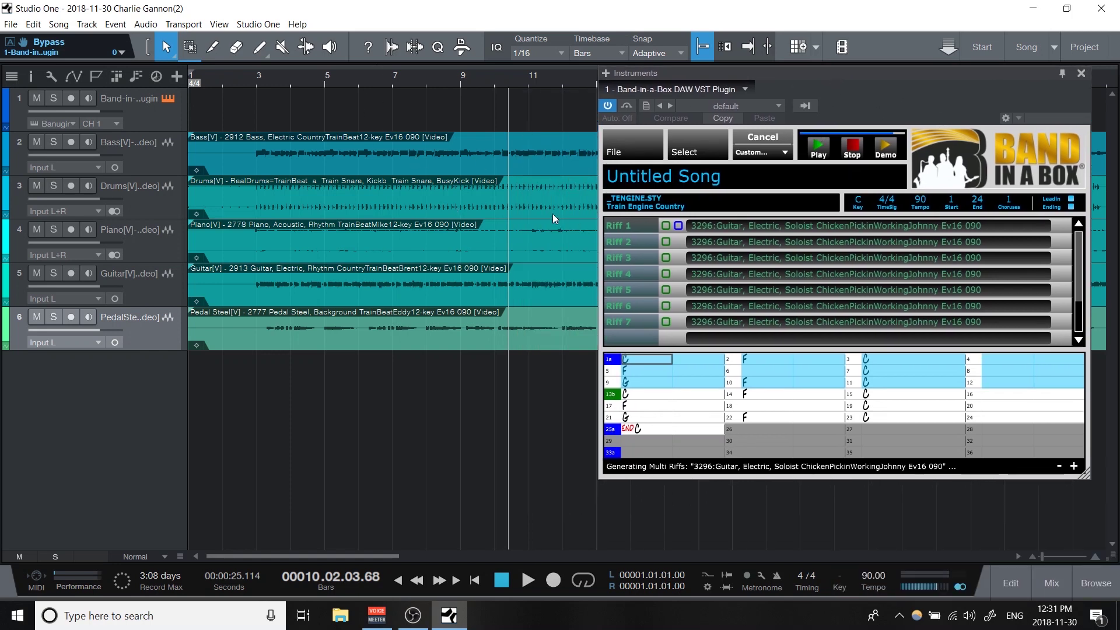
{"action": "left_click_drag", "start_coordinate": [418, 79], "coordinate": [425, 57]}
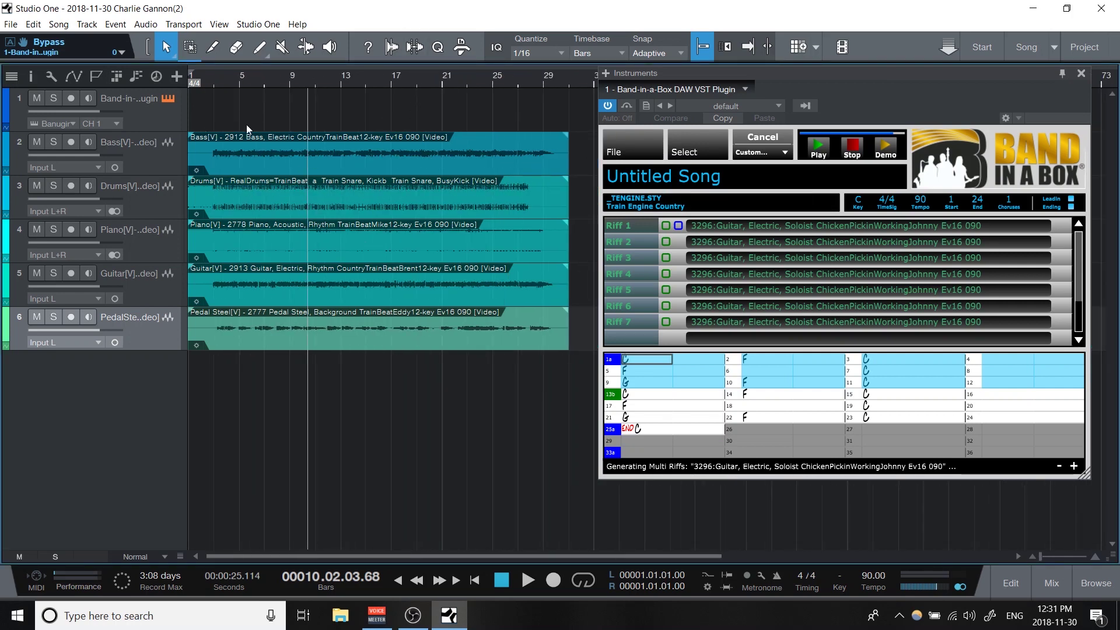
{"action": "left_click_drag", "start_coordinate": [237, 82], "coordinate": [292, 102]}
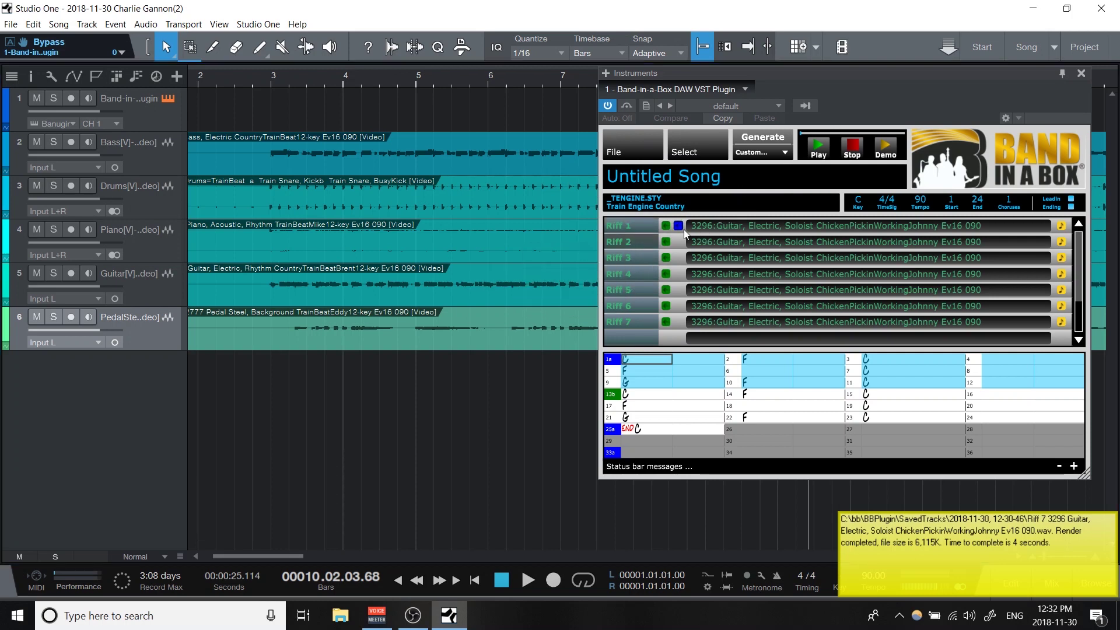
{"action": "left_click_drag", "start_coordinate": [678, 226], "coordinate": [242, 398]}
Move the seven riff clips together so they start at bar 2 and deselect them.
{"action": "left_click_drag", "start_coordinate": [222, 79], "coordinate": [426, 130]}
{"action": "scroll", "coordinate": [394, 269], "scroll_direction": "up", "scroll_amount": 3}
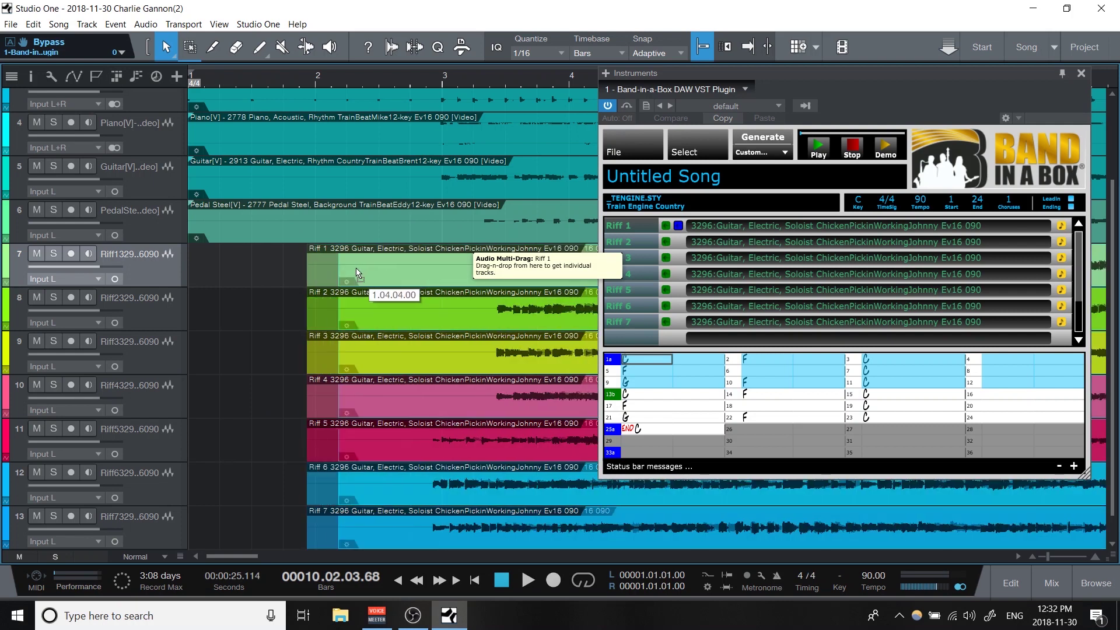
{"action": "scroll", "coordinate": [326, 253], "scroll_direction": "up", "scroll_amount": 2}
{"action": "left_click_drag", "start_coordinate": [312, 250], "coordinate": [359, 260]}
{"action": "left_click_drag", "start_coordinate": [343, 83], "coordinate": [345, 28]}
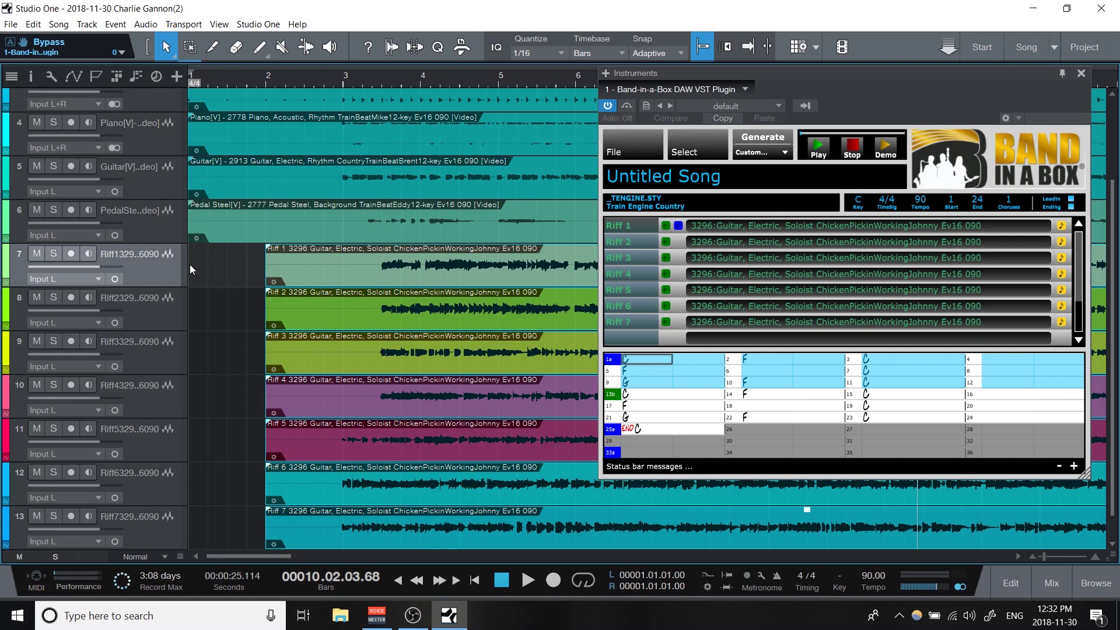
{"action": "left_click", "coordinate": [227, 284]}
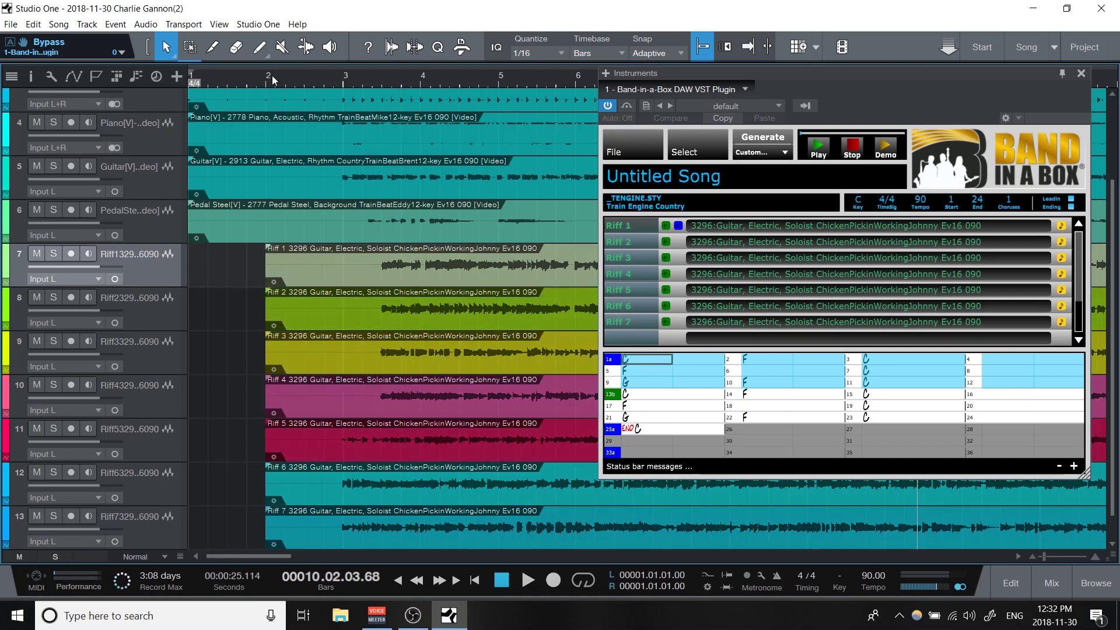
Mute the Riff 2 to Riff 7 tracks together and close the plugin window.
{"action": "left_click", "coordinate": [143, 317]}
{"action": "scroll", "coordinate": [256, 348], "scroll_direction": "down", "scroll_amount": 1}
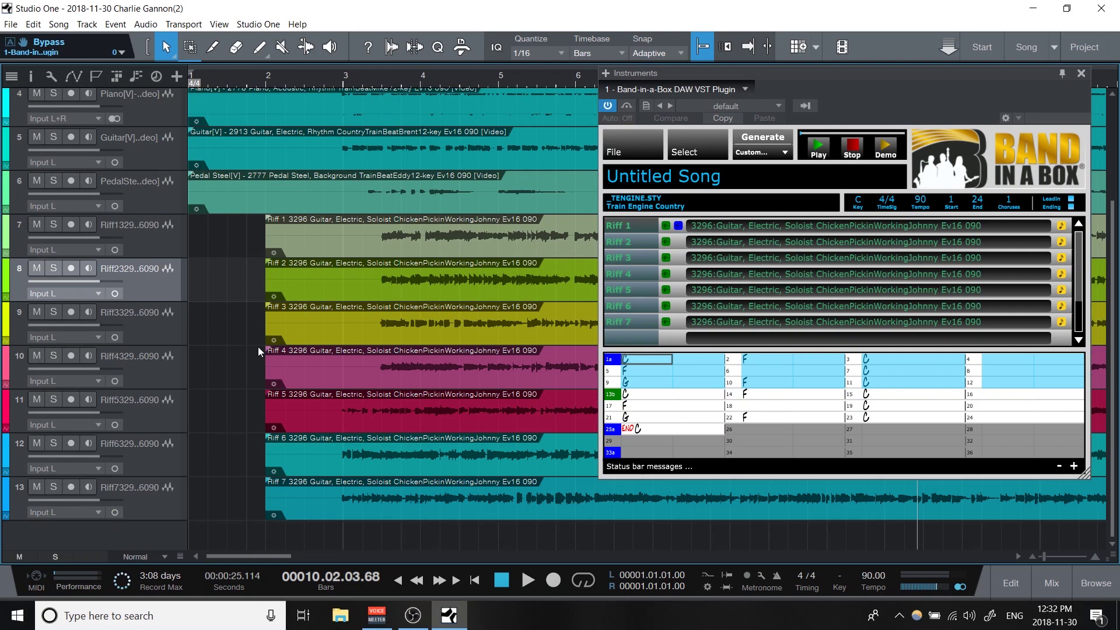
{"action": "left_click", "coordinate": [147, 512], "text": "shift"}
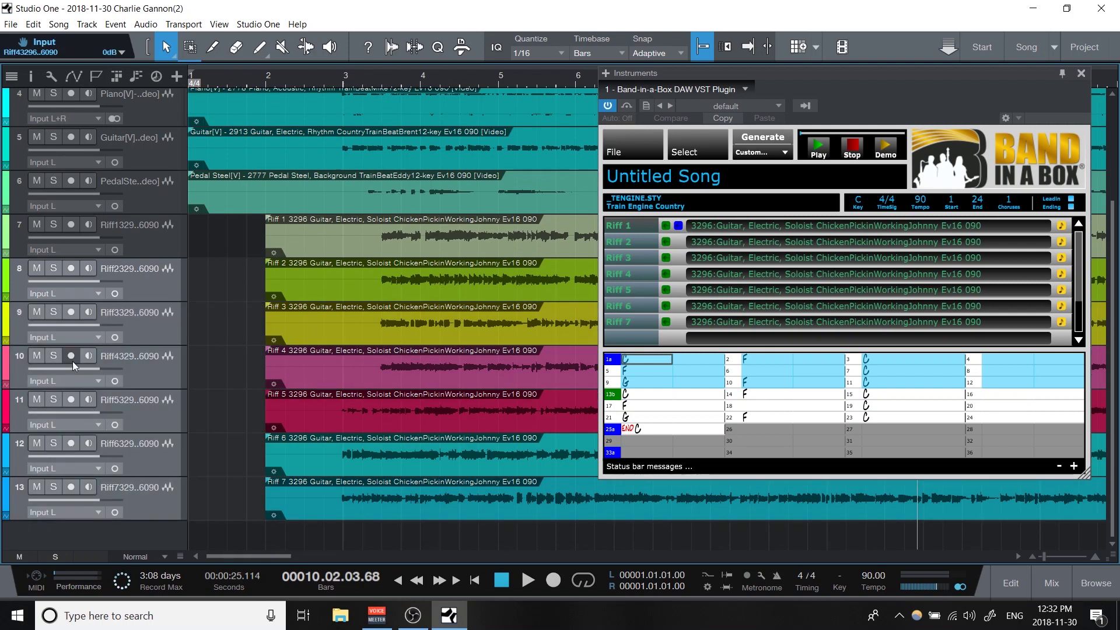
{"action": "left_click", "coordinate": [36, 269]}
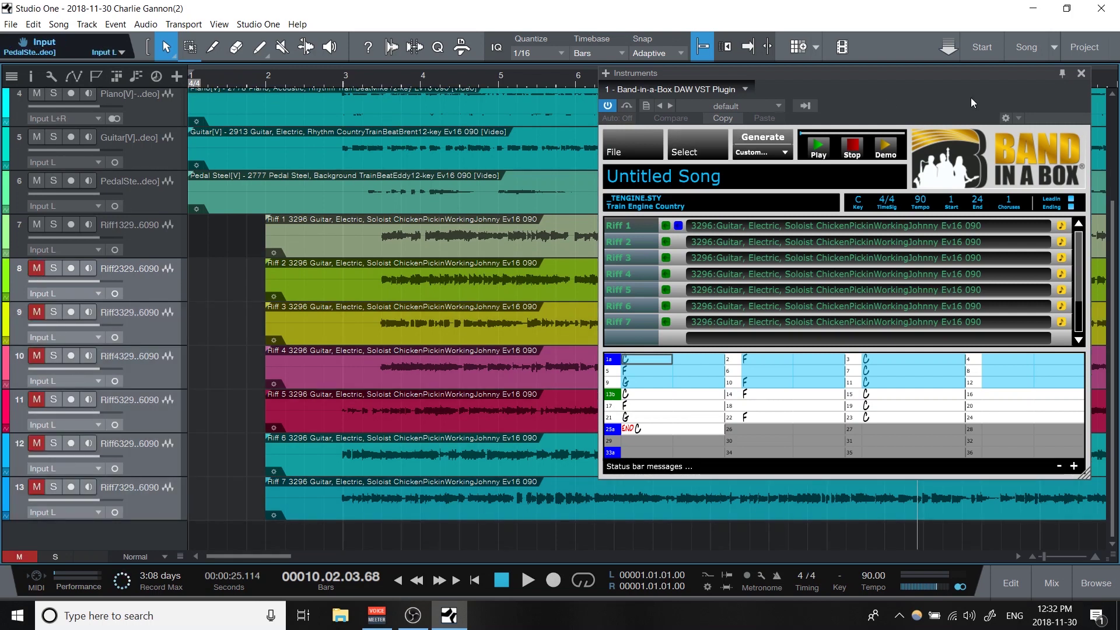
{"action": "left_click", "coordinate": [1080, 74]}
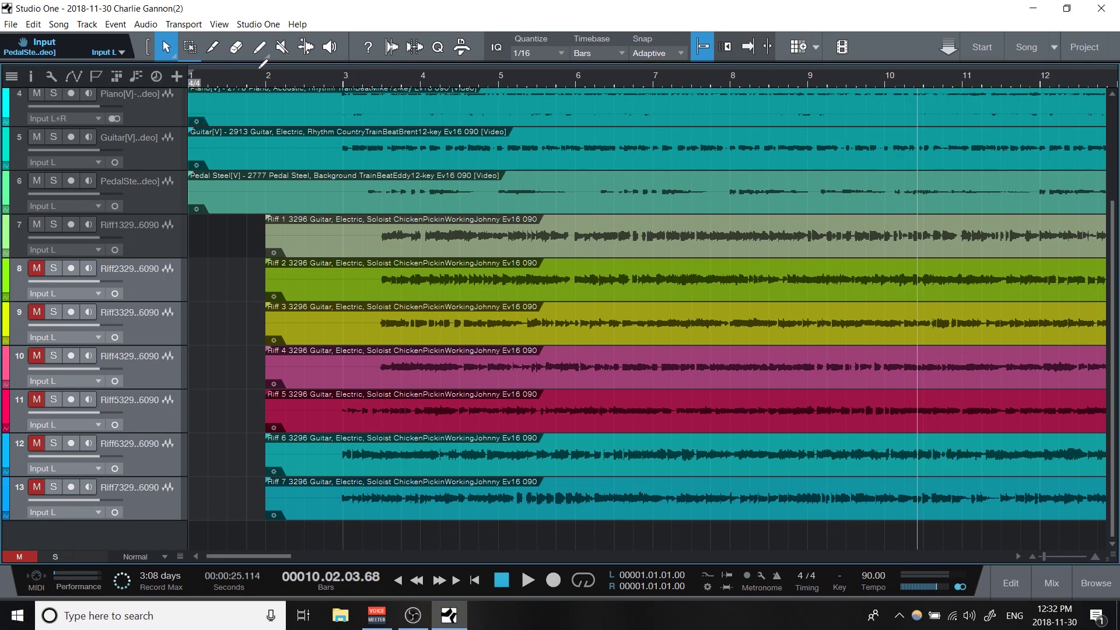
Place the playhead just after the start of bar 2 and increase the Riff 1 track's height.
{"action": "left_click", "coordinate": [280, 78]}
{"action": "left_click", "coordinate": [148, 233]}
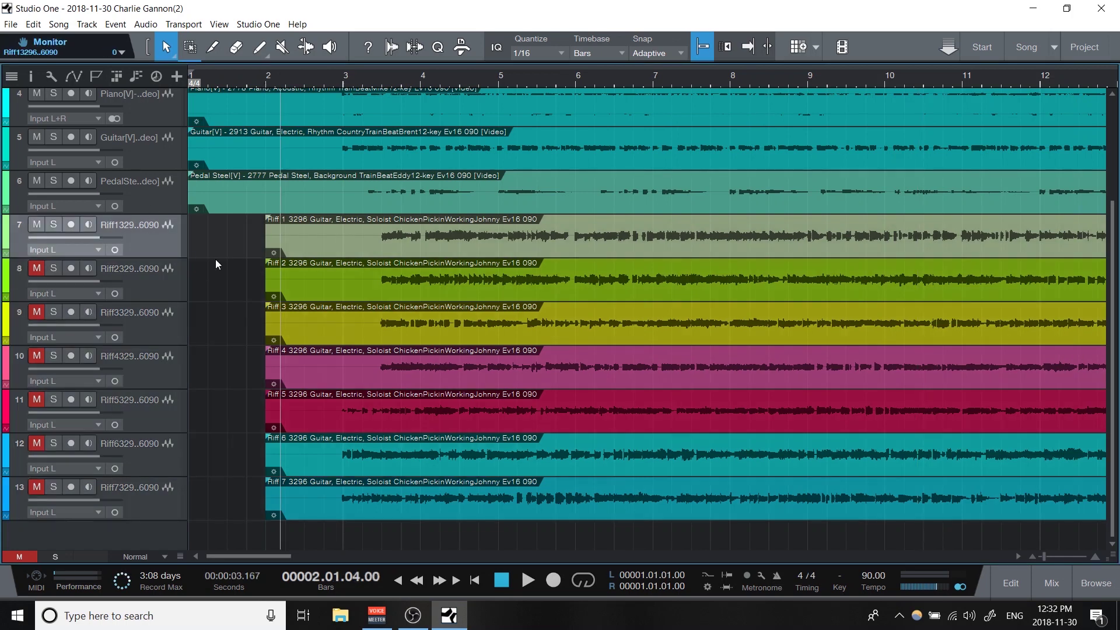
{"action": "left_click_drag", "start_coordinate": [144, 258], "coordinate": [145, 327]}
{"action": "scroll", "coordinate": [462, 367], "scroll_direction": "down", "scroll_amount": 2}
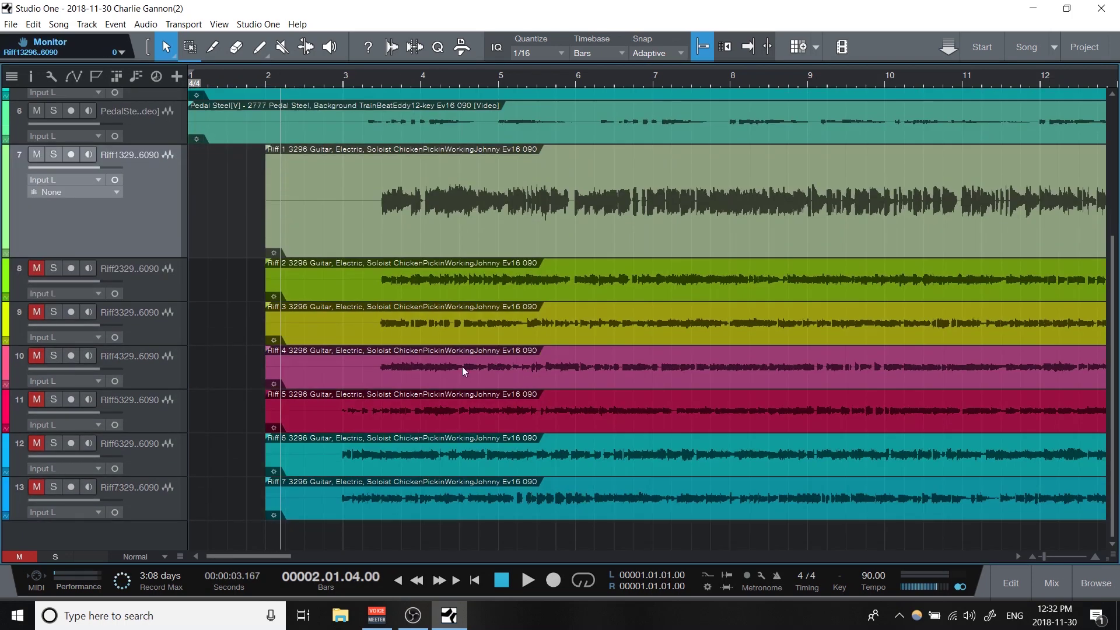
Play the song from bar 2 to the start of bar 15, raising the Riff 1 track's volume to about +5.0 dB.
{"action": "scroll", "coordinate": [325, 211], "scroll_direction": "up", "scroll_amount": 3}
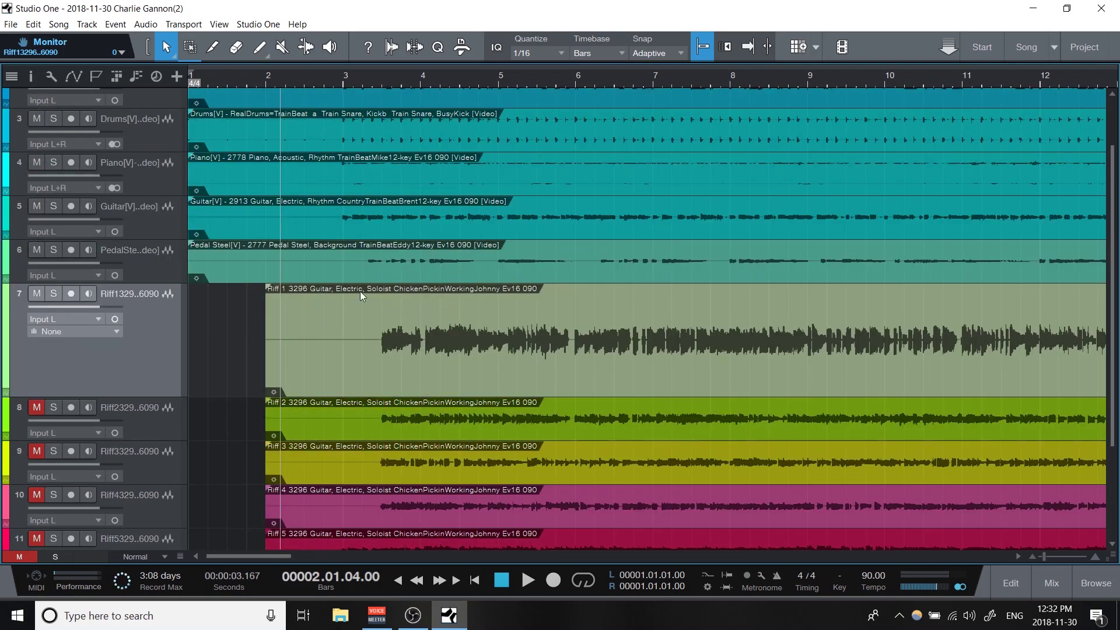
{"action": "left_click", "coordinate": [266, 81]}
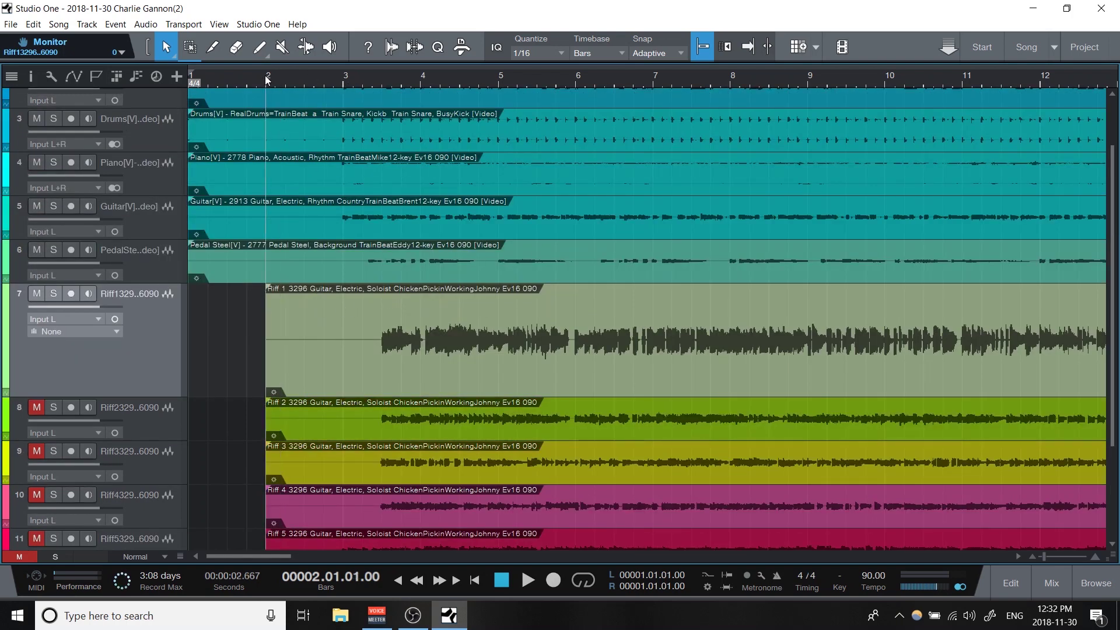
{"action": "key", "text": "space"}
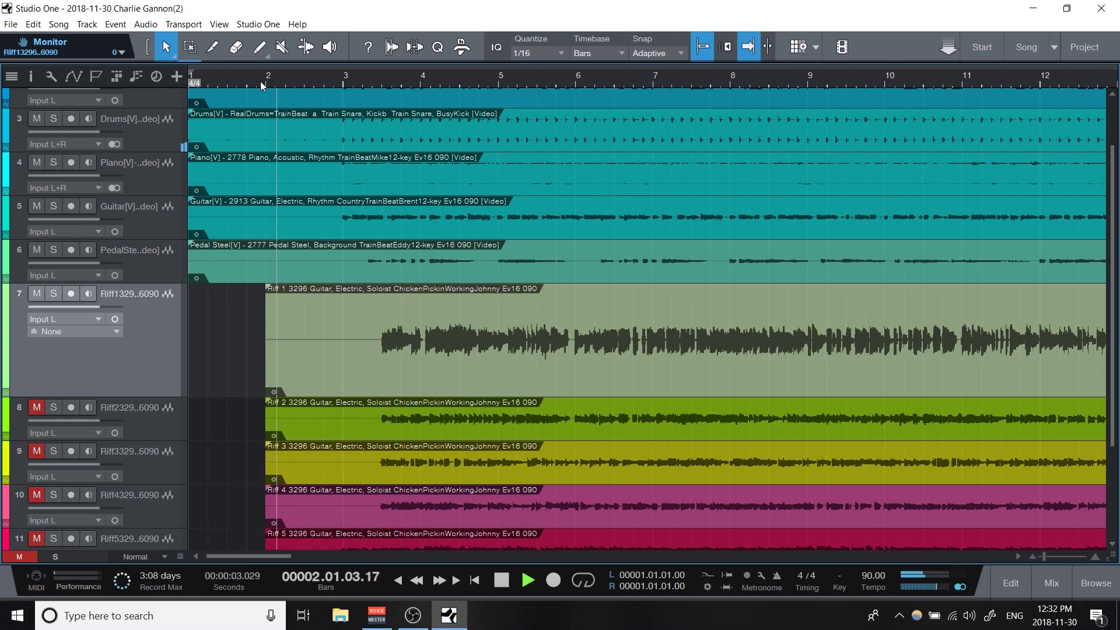
{"action": "mouse_move", "coordinate": [106, 220]}
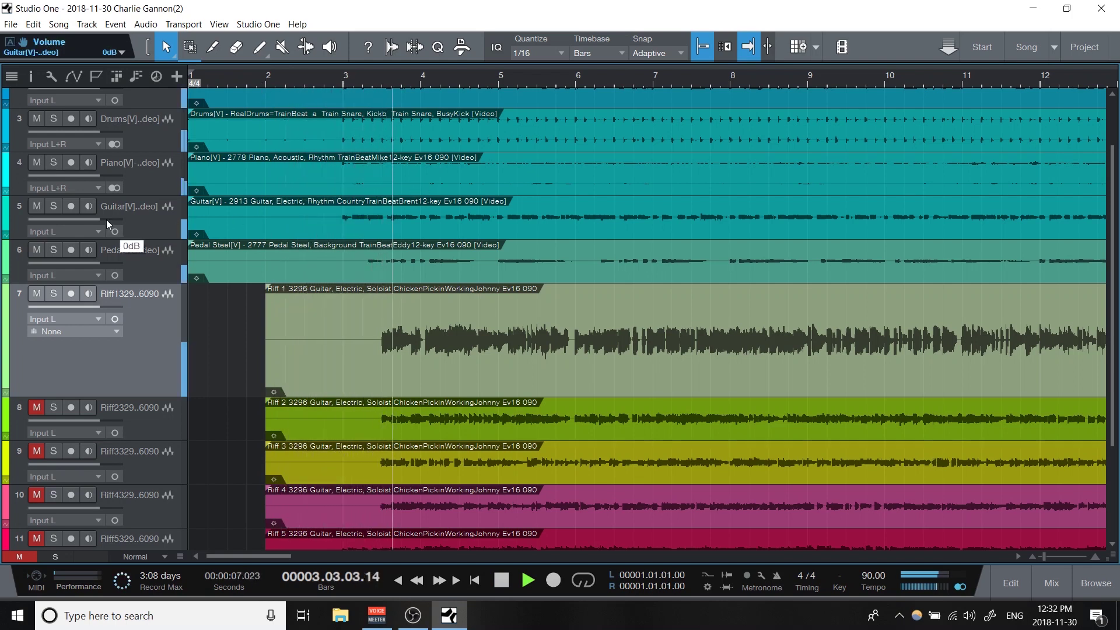
{"action": "left_click_drag", "start_coordinate": [99, 308], "coordinate": [112, 309]}
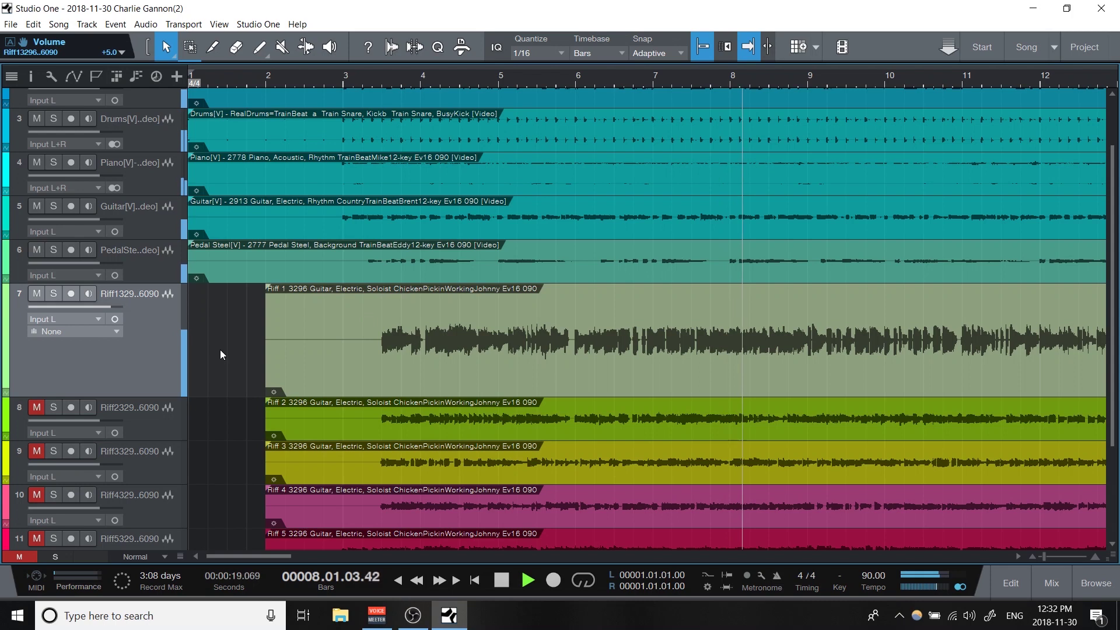
{"action": "scroll", "coordinate": [233, 354], "scroll_direction": "down", "scroll_amount": 3}
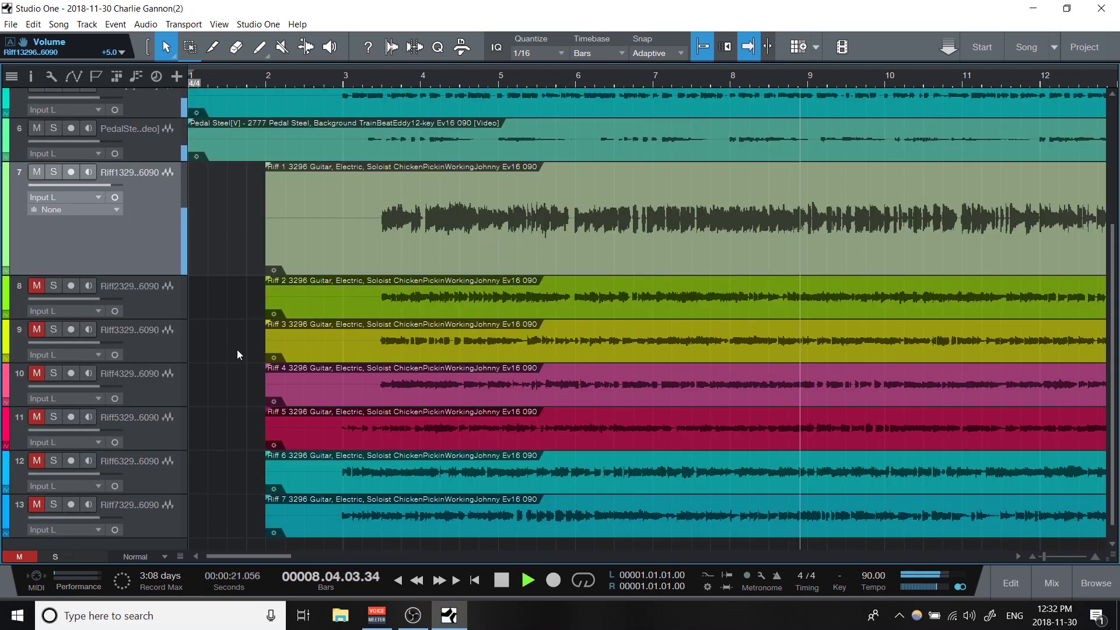
{"action": "key", "text": "w"}
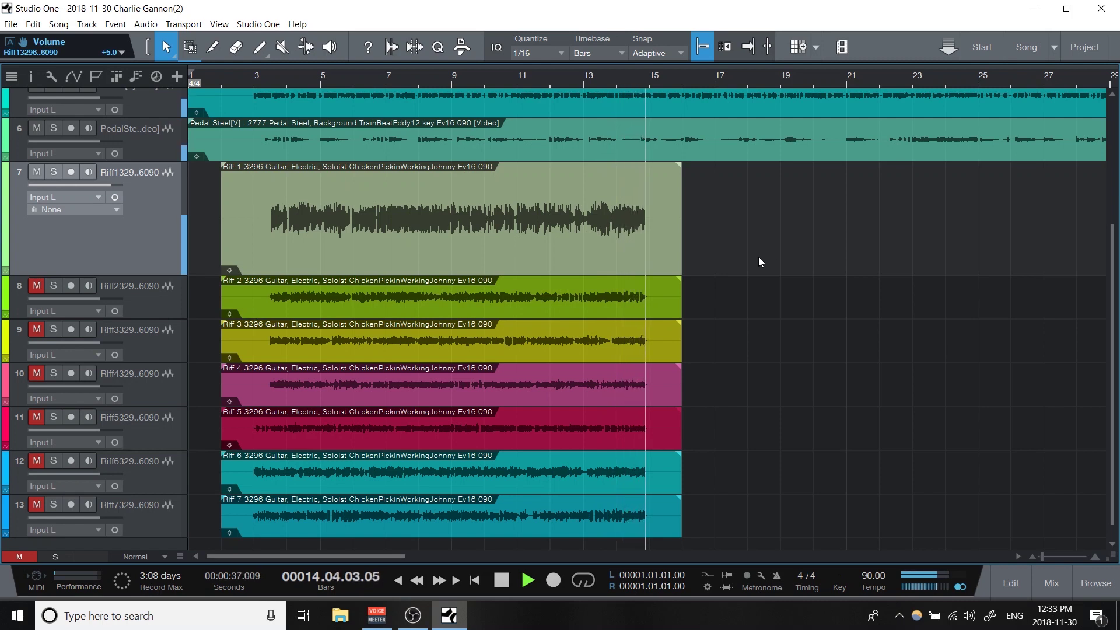
{"action": "key", "text": "space"}
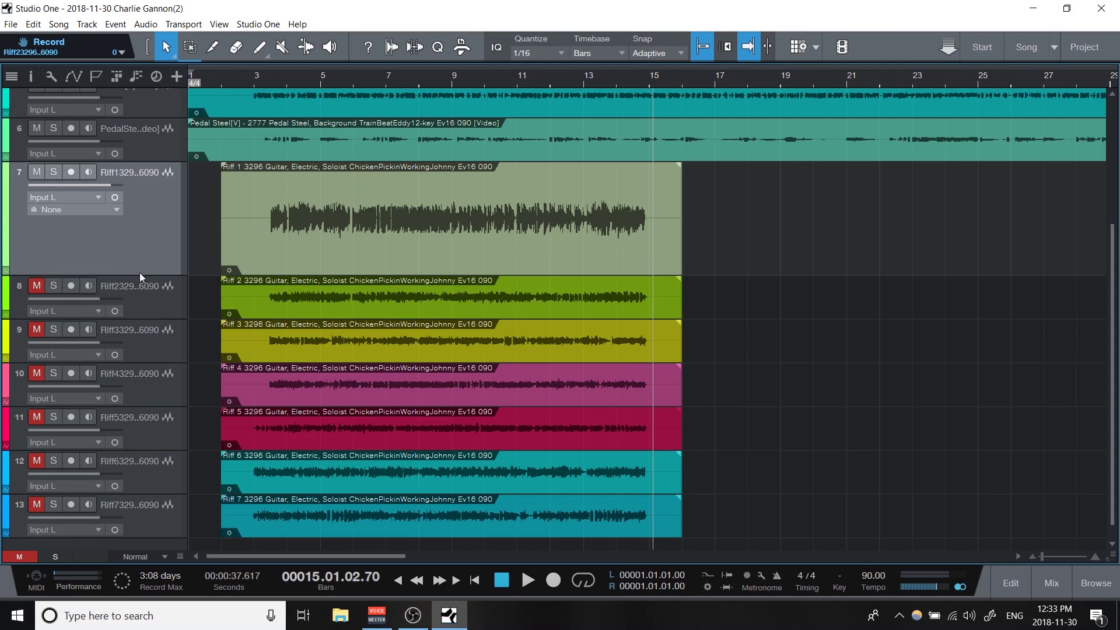
Mute Riff 1 and unmute Riff 2, shrinking the Riff 1 track and making the Riff 2 track much taller.
{"action": "left_click_drag", "start_coordinate": [136, 277], "coordinate": [144, 206]}
{"action": "left_click", "coordinate": [36, 226]}
{"action": "left_click", "coordinate": [37, 268]}
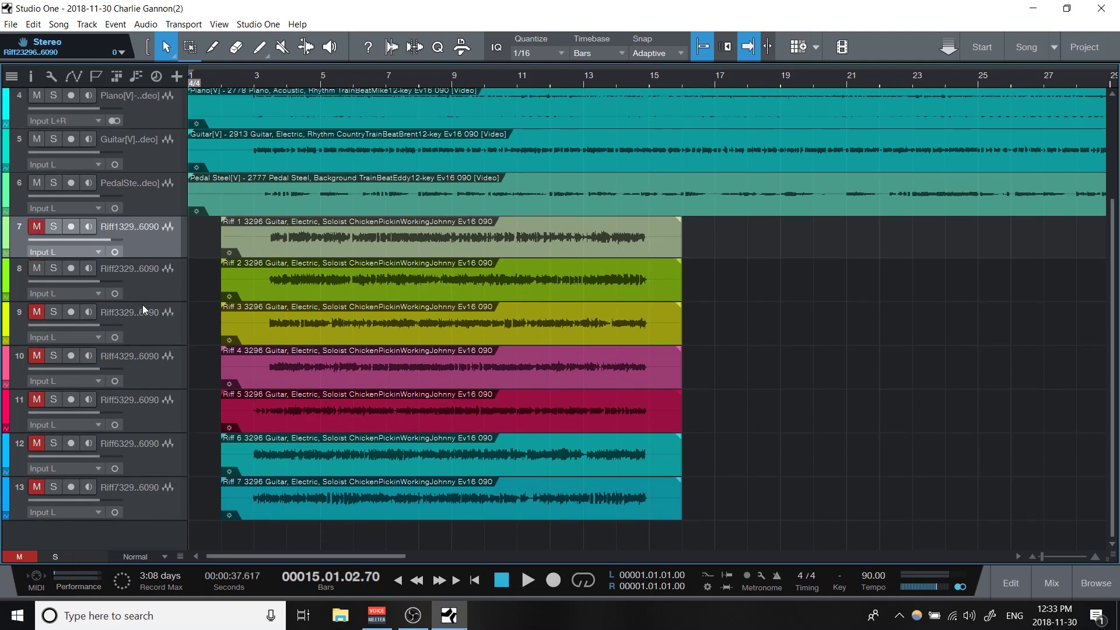
{"action": "left_click_drag", "start_coordinate": [146, 300], "coordinate": [151, 414]}
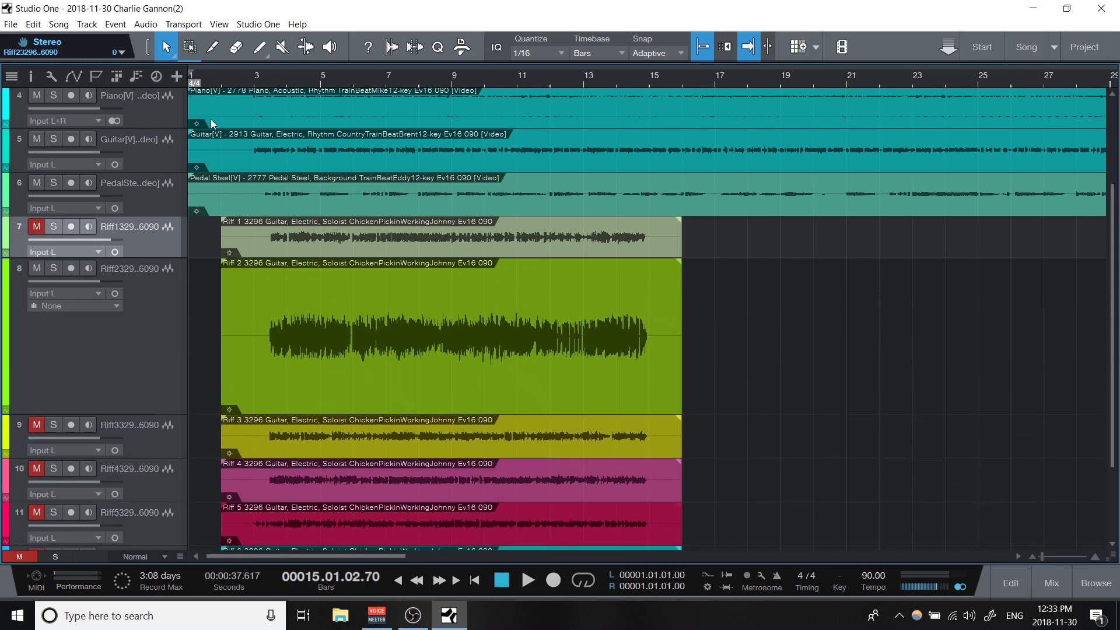
Play the song from partway through bar 3 to bar 15, raising the Riff 2 track's volume to about +6.1 dB.
{"action": "left_click_drag", "start_coordinate": [261, 75], "coordinate": [327, 129]}
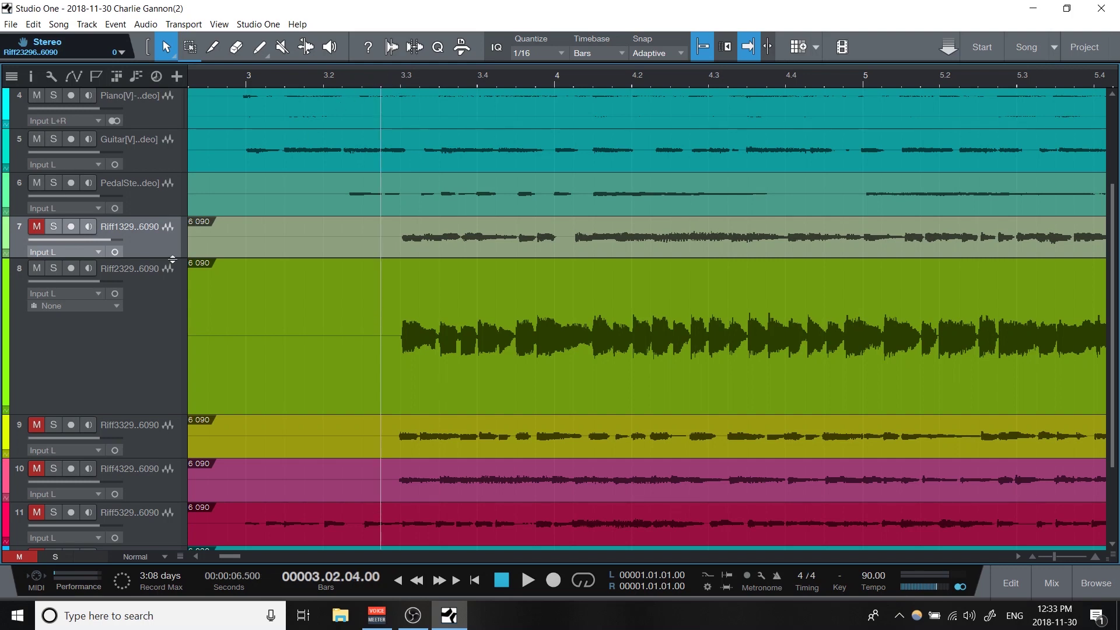
{"action": "key", "text": "space"}
{"action": "left_click_drag", "start_coordinate": [102, 283], "coordinate": [117, 287]}
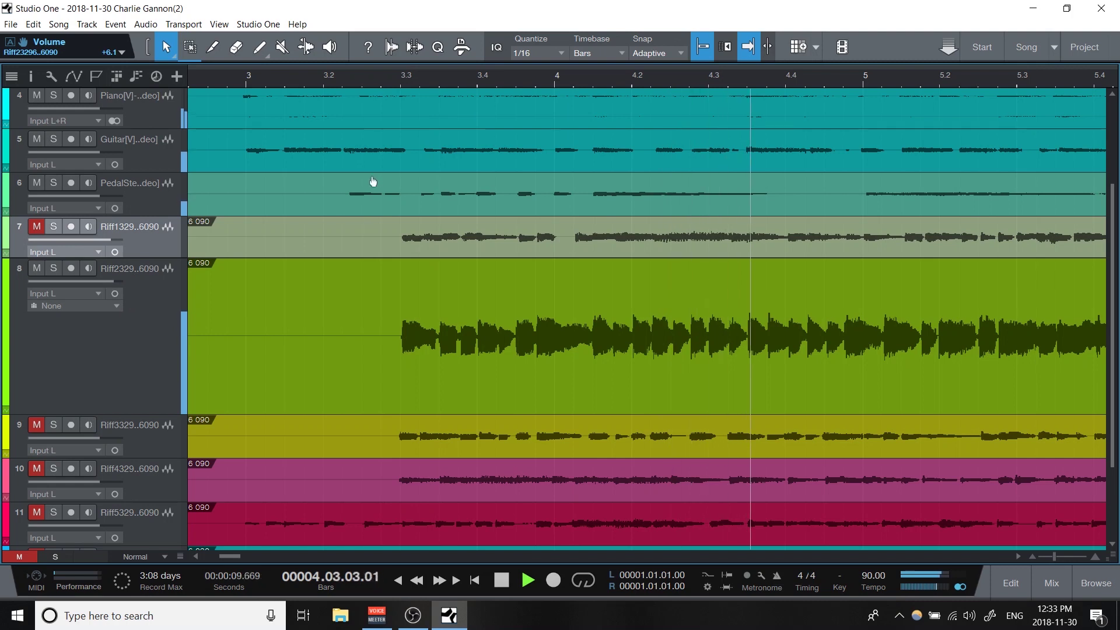
{"action": "key", "text": "shift+f"}
{"action": "scroll", "coordinate": [821, 257], "scroll_direction": "down", "scroll_amount": 3}
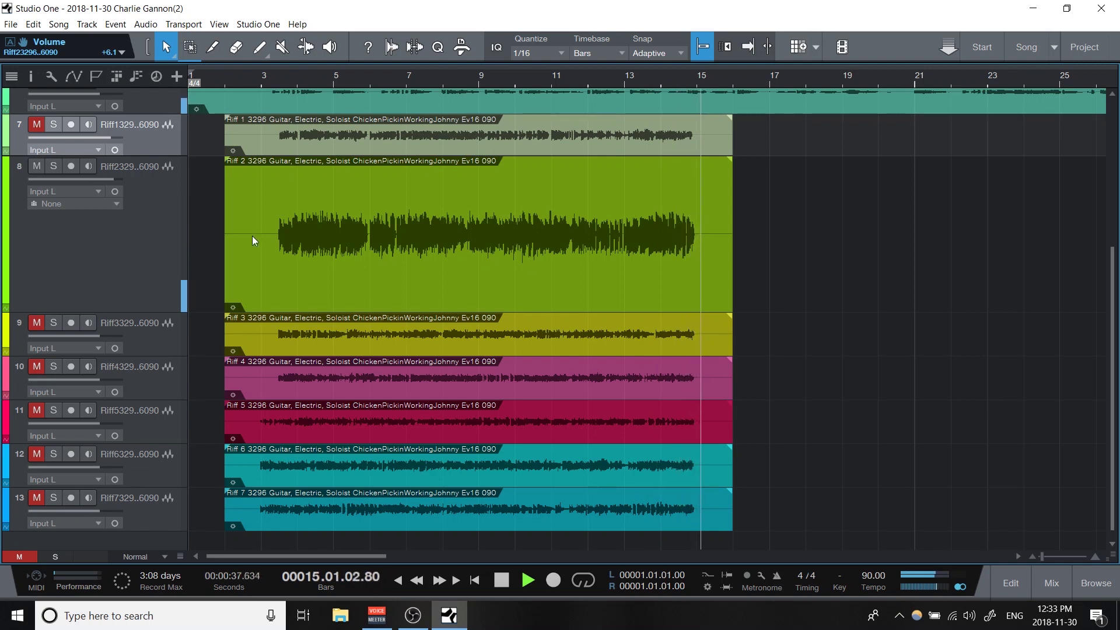
{"action": "key", "text": "space"}
Mute Riff 2, unmute Riff 3 and start playback from about bar 3.
{"action": "left_click", "coordinate": [36, 166]}
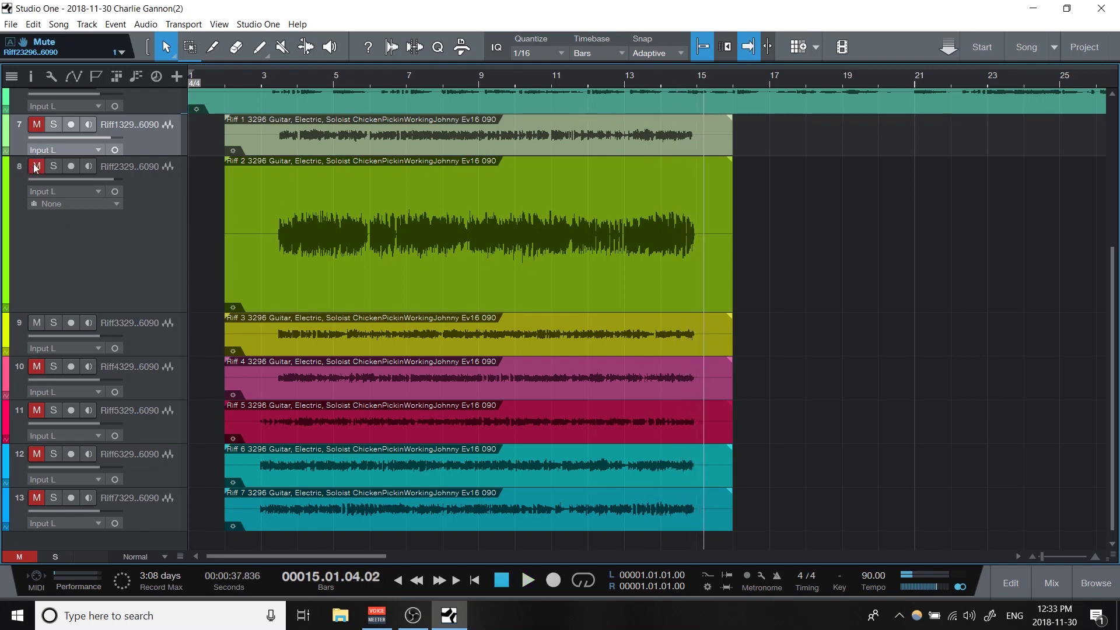
{"action": "left_click", "coordinate": [242, 77]}
{"action": "left_click", "coordinate": [263, 78]}
{"action": "key", "text": "space"}
{"action": "scroll", "coordinate": [262, 77], "scroll_direction": "up", "scroll_amount": 5}
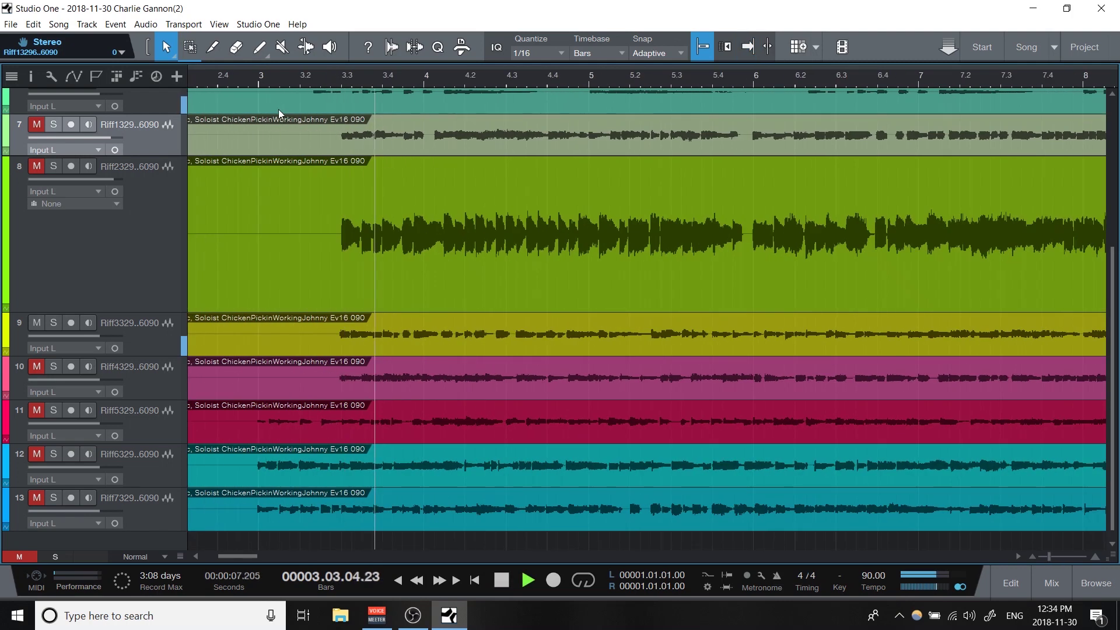
Raise the Riff 3 track's volume and height, shrink the Riff 2 track, and let the song play to bar 15.
{"action": "left_click_drag", "start_coordinate": [103, 336], "coordinate": [111, 339]}
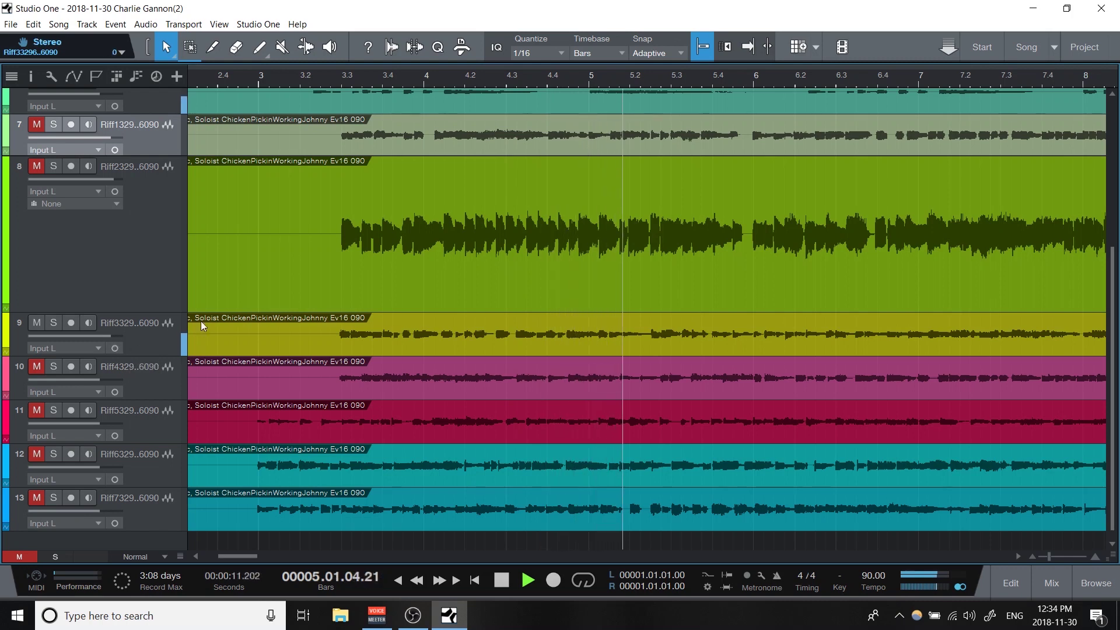
{"action": "double_click", "coordinate": [143, 357]}
{"action": "double_click", "coordinate": [152, 190]}
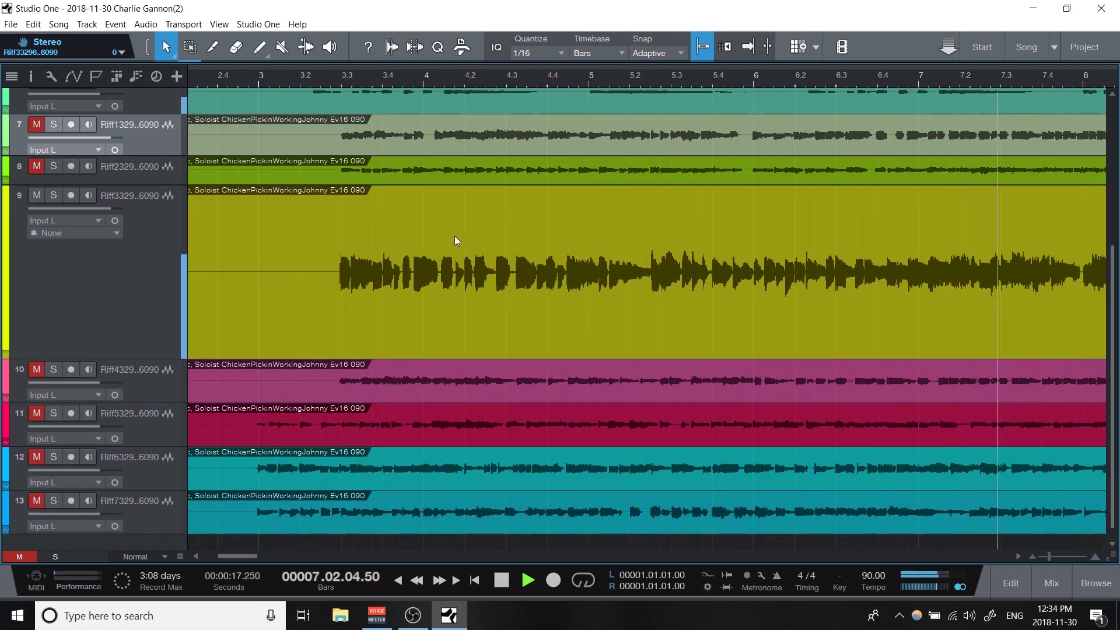
{"action": "scroll", "coordinate": [495, 83], "scroll_direction": "down", "scroll_amount": 3}
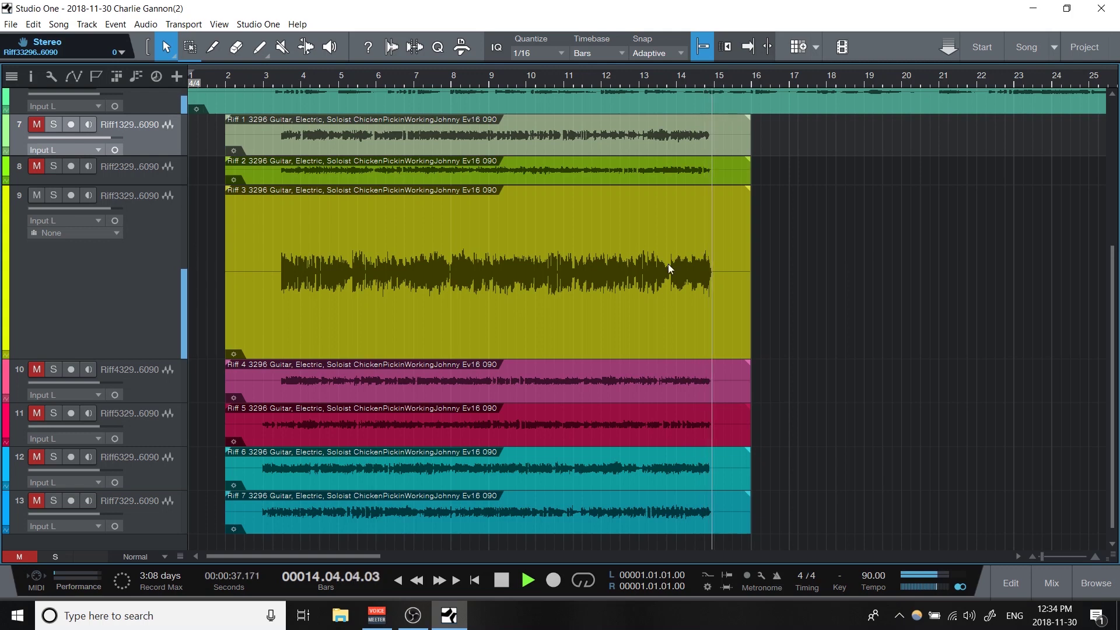
{"action": "key", "text": "space"}
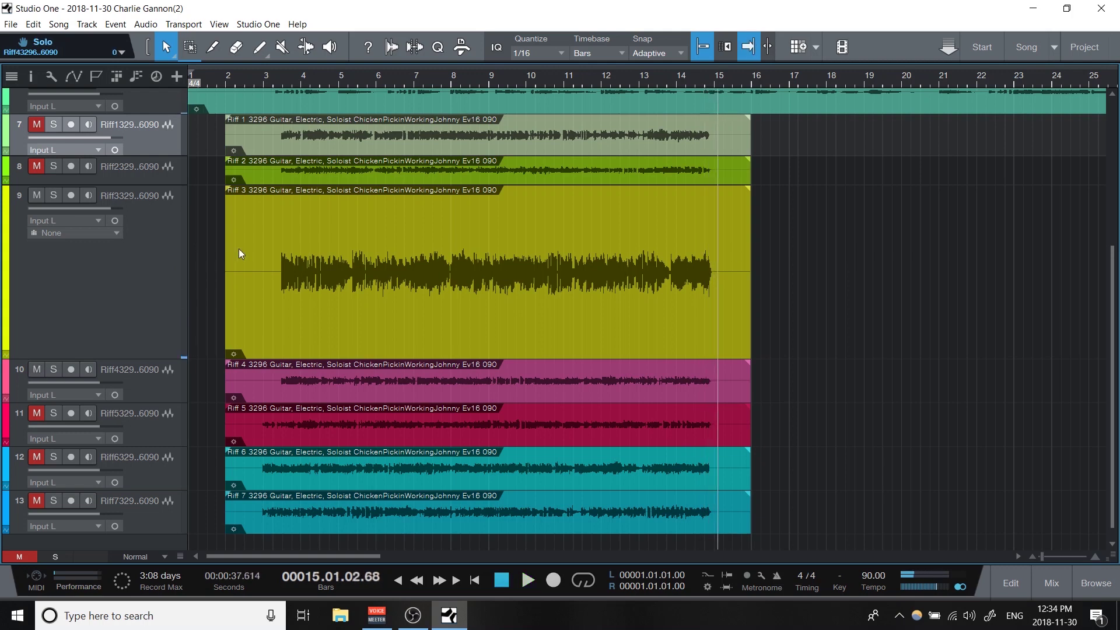
Make the Riff 4 track taller and play from just after bar 3, raising its volume to about +3.3 dB before stopping at bar 5.
{"action": "left_click_drag", "start_coordinate": [137, 402], "coordinate": [143, 443]}
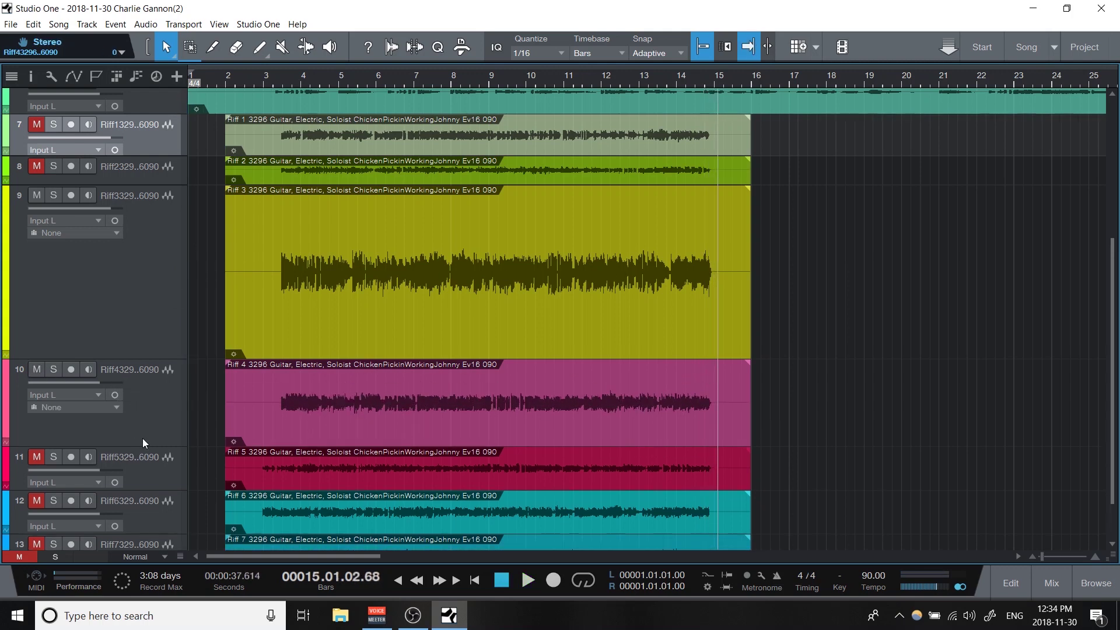
{"action": "left_click", "coordinate": [271, 76]}
{"action": "key", "text": "space"}
{"action": "scroll", "coordinate": [277, 99], "scroll_direction": "up", "scroll_amount": 5}
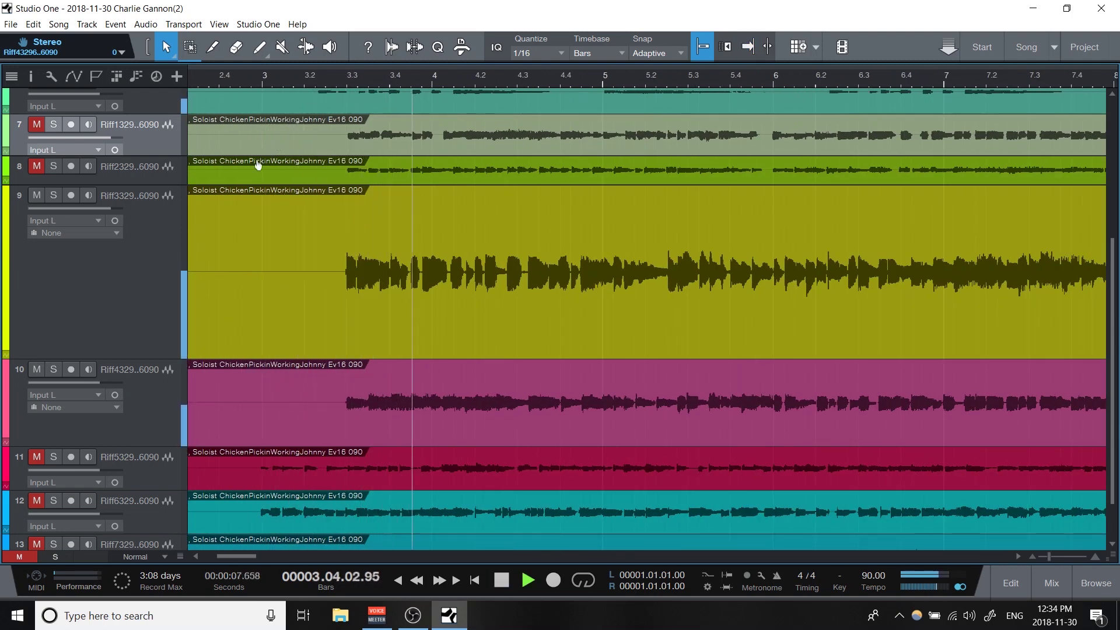
{"action": "left_click_drag", "start_coordinate": [99, 382], "coordinate": [107, 386]}
{"action": "key", "text": "f"}
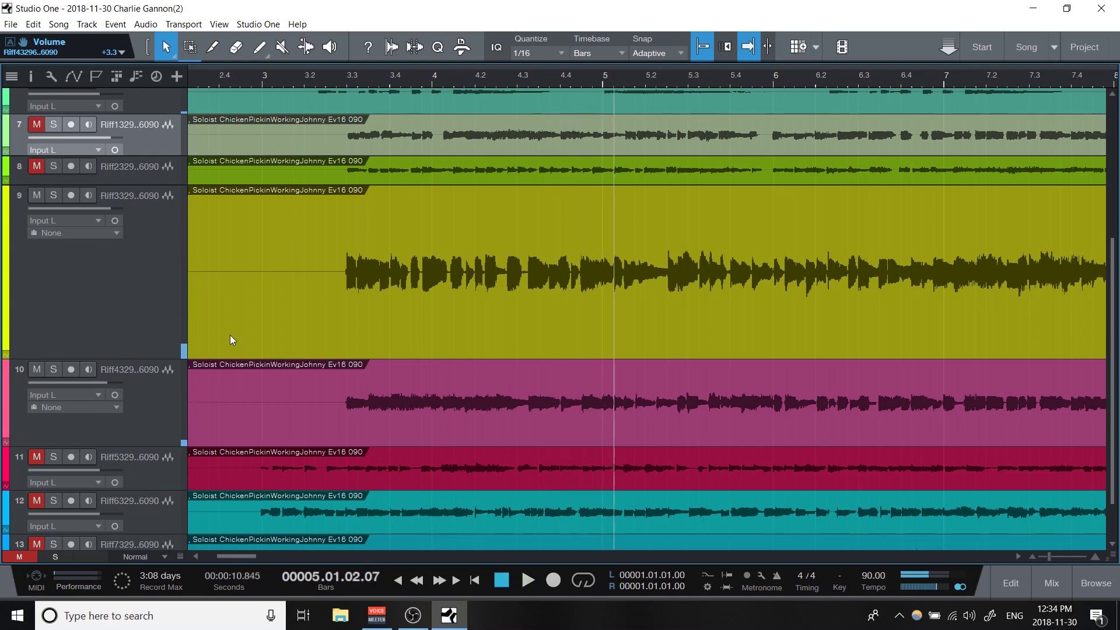
Select the Riff 3 and Riff 4 tracks and shrink both to the minimum height.
{"action": "key", "text": "shift+f"}
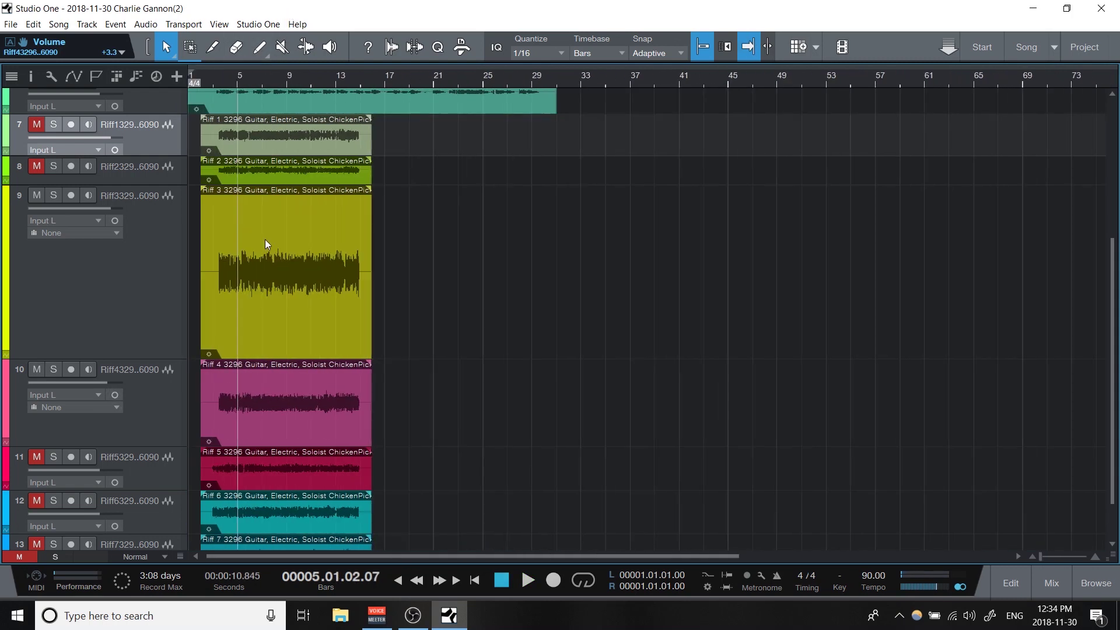
{"action": "left_click", "coordinate": [163, 403]}
{"action": "left_click", "coordinate": [163, 323], "text": "shift"}
{"action": "left_click_drag", "start_coordinate": [166, 359], "coordinate": [184, 196]}
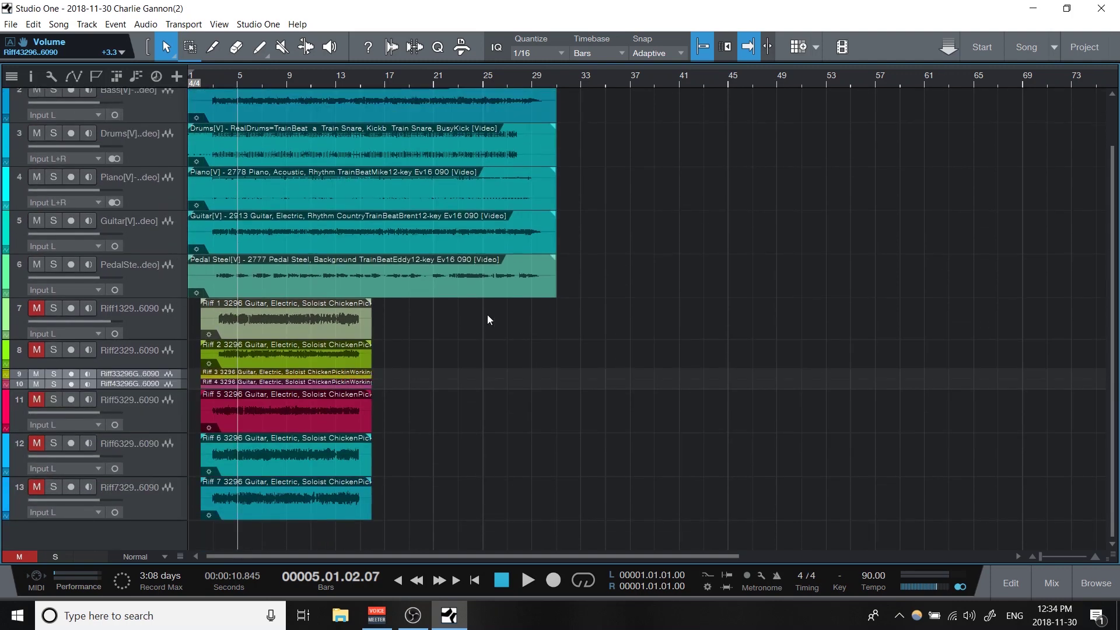
{"action": "scroll", "coordinate": [659, 359], "scroll_direction": "up", "scroll_amount": 2}
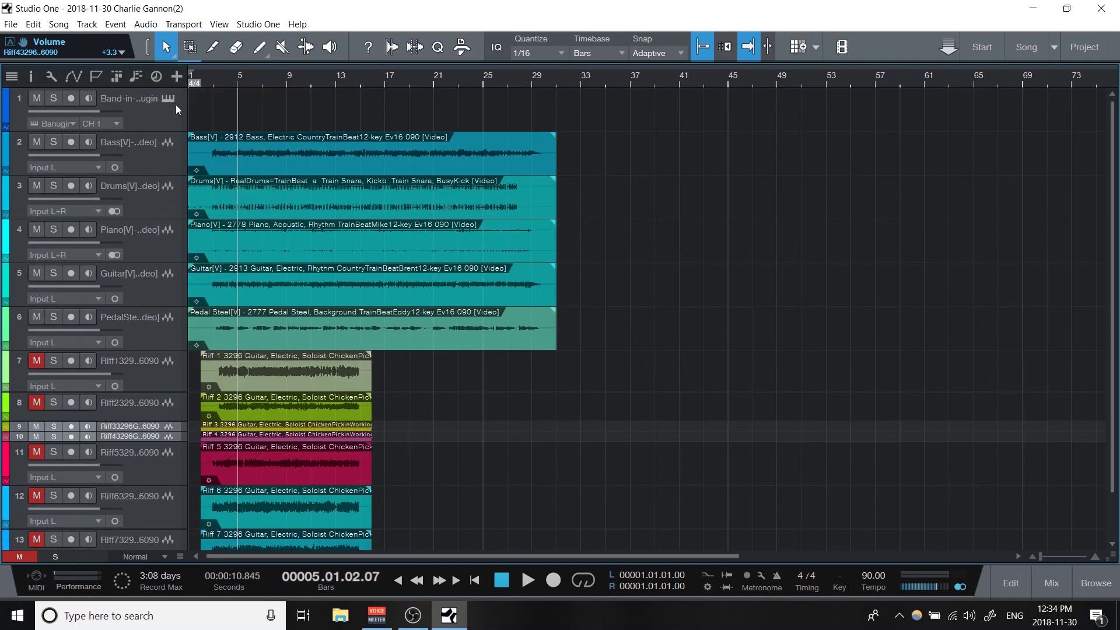
Open the Band-in-a-Box plugin window and look through its track list down to the seven riffs.
{"action": "key", "text": "F11"}
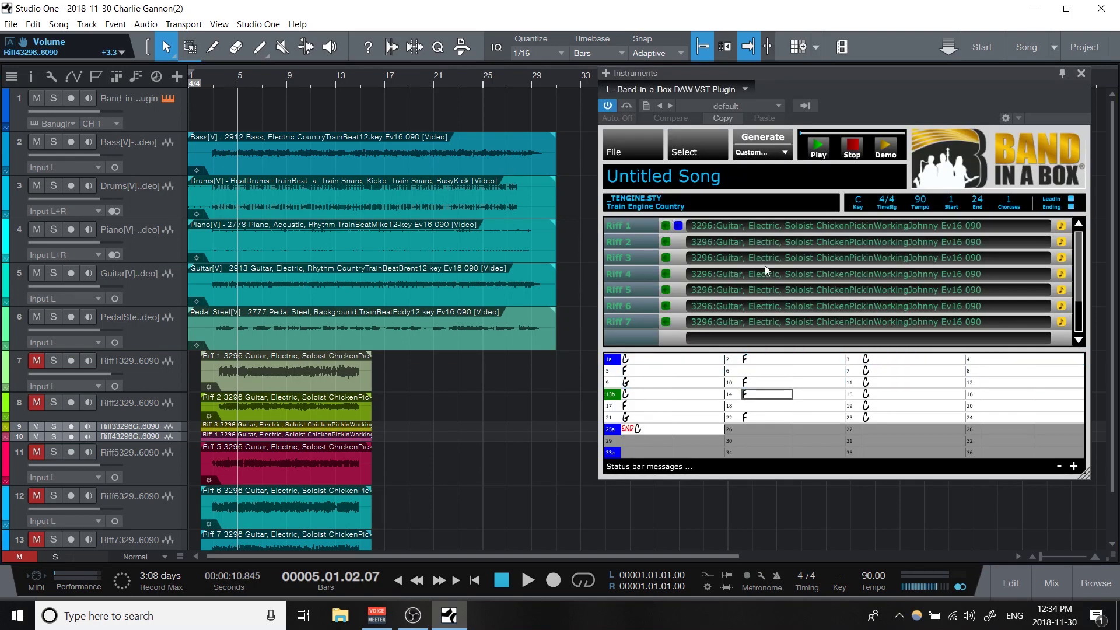
{"action": "scroll", "coordinate": [866, 269], "scroll_direction": "up", "scroll_amount": 3}
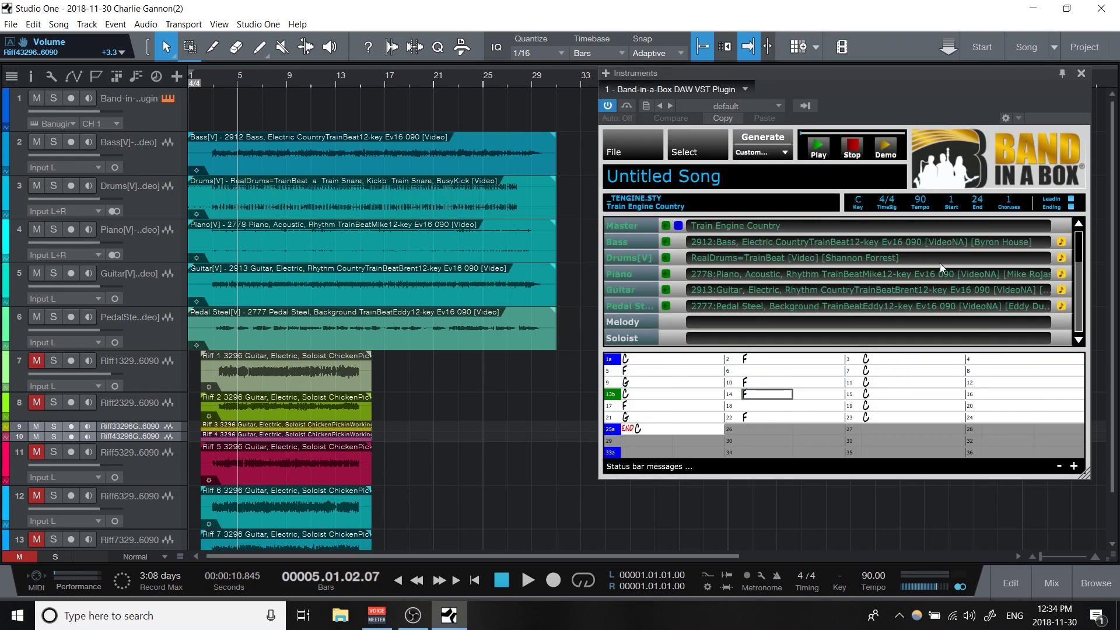
{"action": "scroll", "coordinate": [774, 268], "scroll_direction": "down", "scroll_amount": 3}
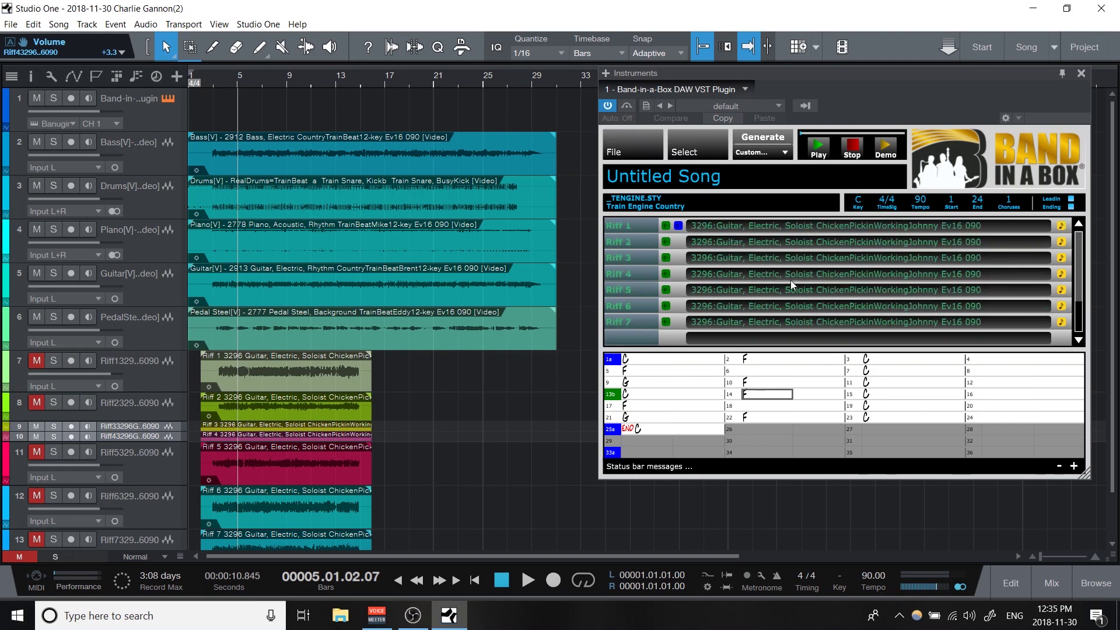
{"action": "left_click", "coordinate": [622, 135]}
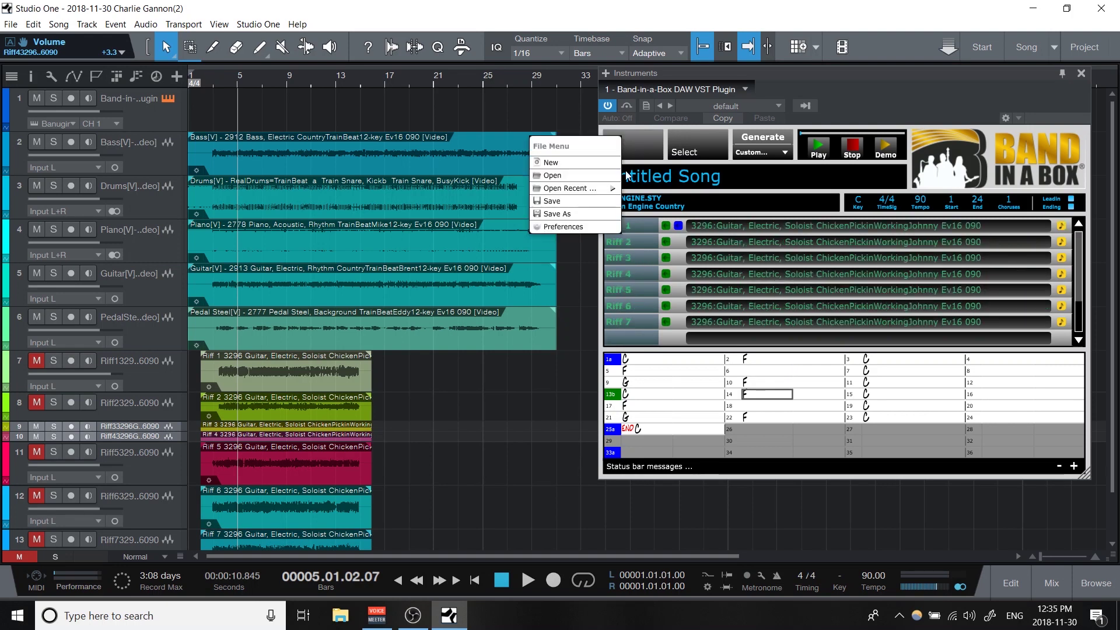
{"action": "left_click", "coordinate": [587, 201]}
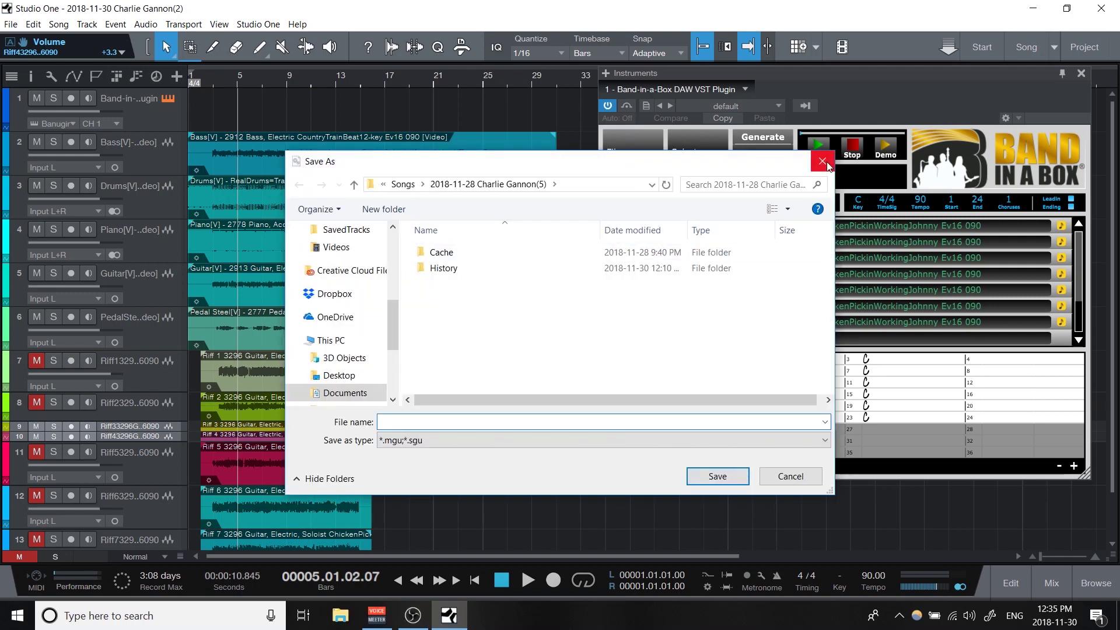
{"action": "key", "text": "Escape"}
Move the plugin window slightly lower and save the Studio One song.
{"action": "mouse_move", "coordinate": [898, 86]}
{"action": "left_mouse_down"}
{"action": "mouse_move", "coordinate": [896, 141]}
{"action": "mouse_move", "coordinate": [897, 105]}
{"action": "left_mouse_up"}
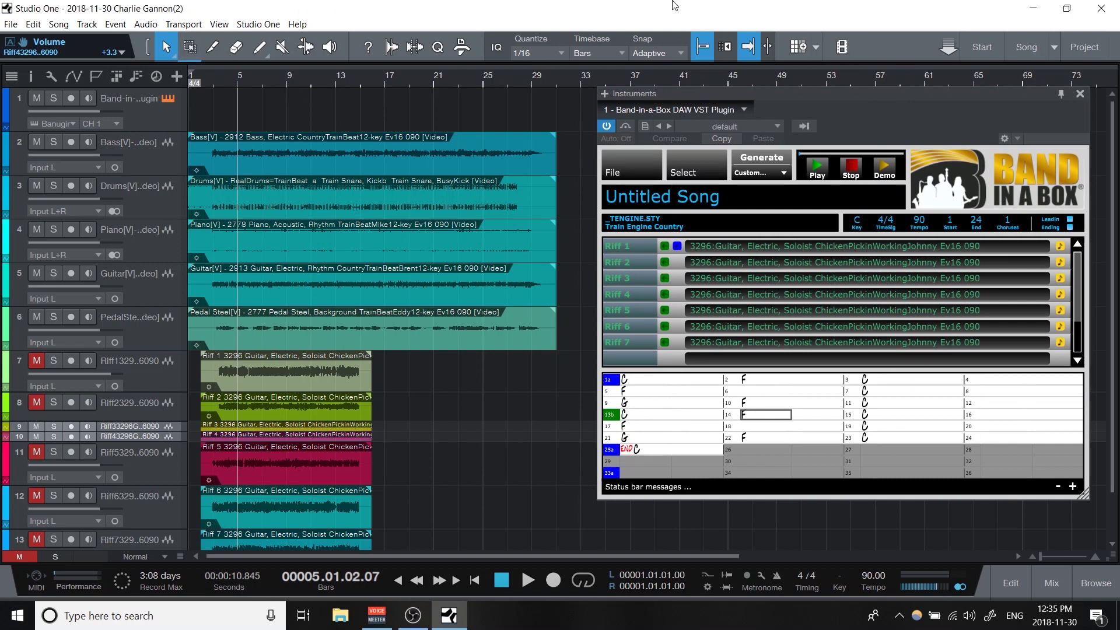
{"action": "left_click", "coordinate": [11, 24]}
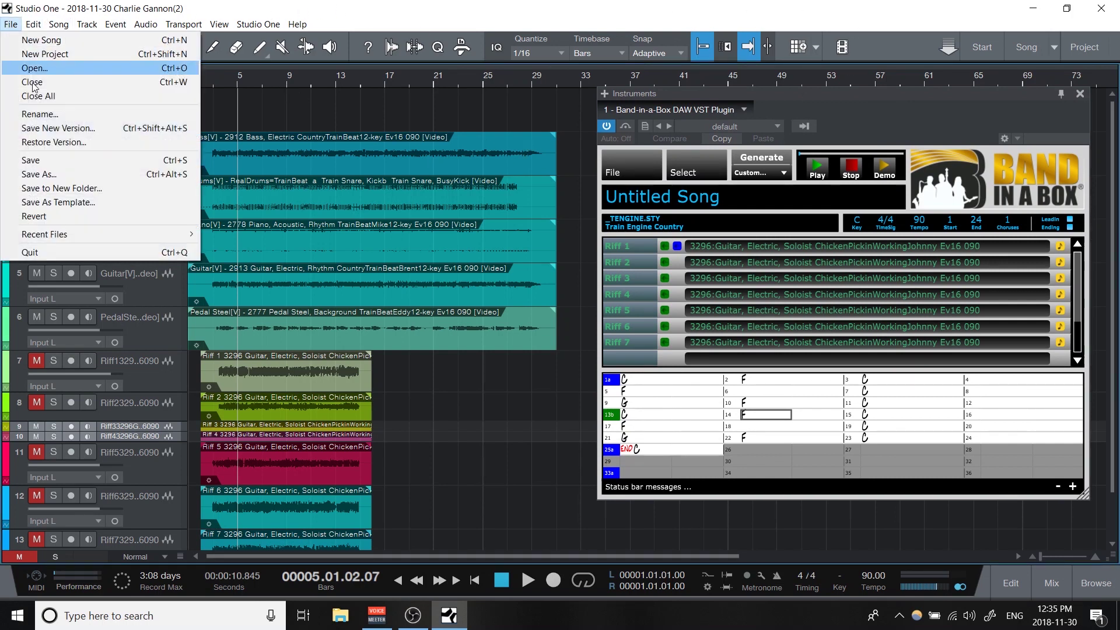
{"action": "left_click", "coordinate": [159, 158]}
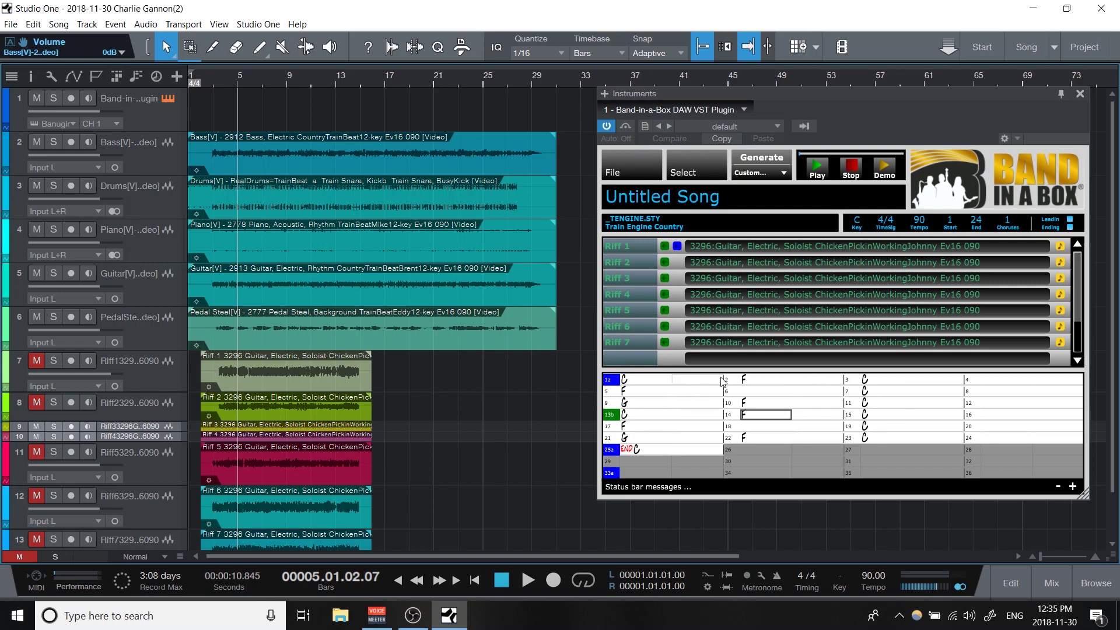
{"action": "scroll", "coordinate": [796, 304], "scroll_direction": "up", "scroll_amount": 3}
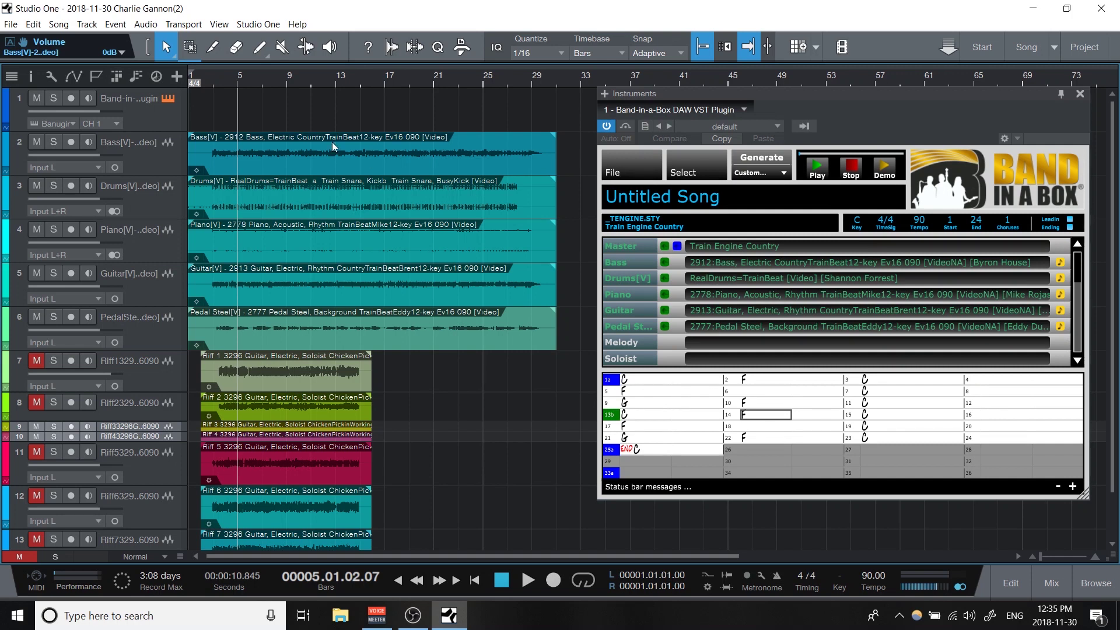
{"action": "key", "text": "e"}
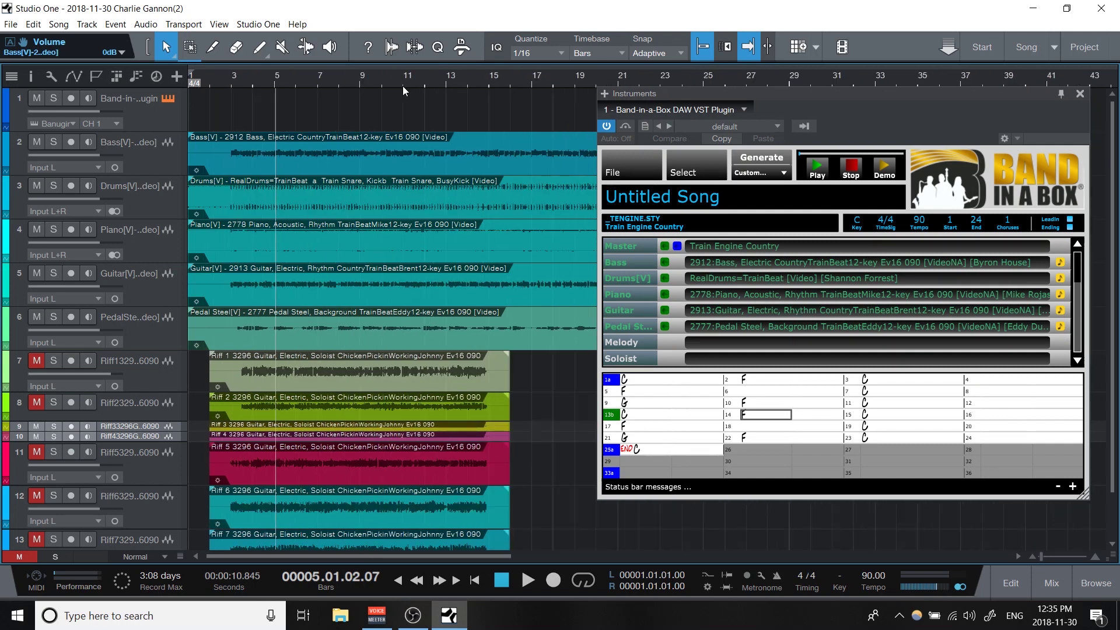